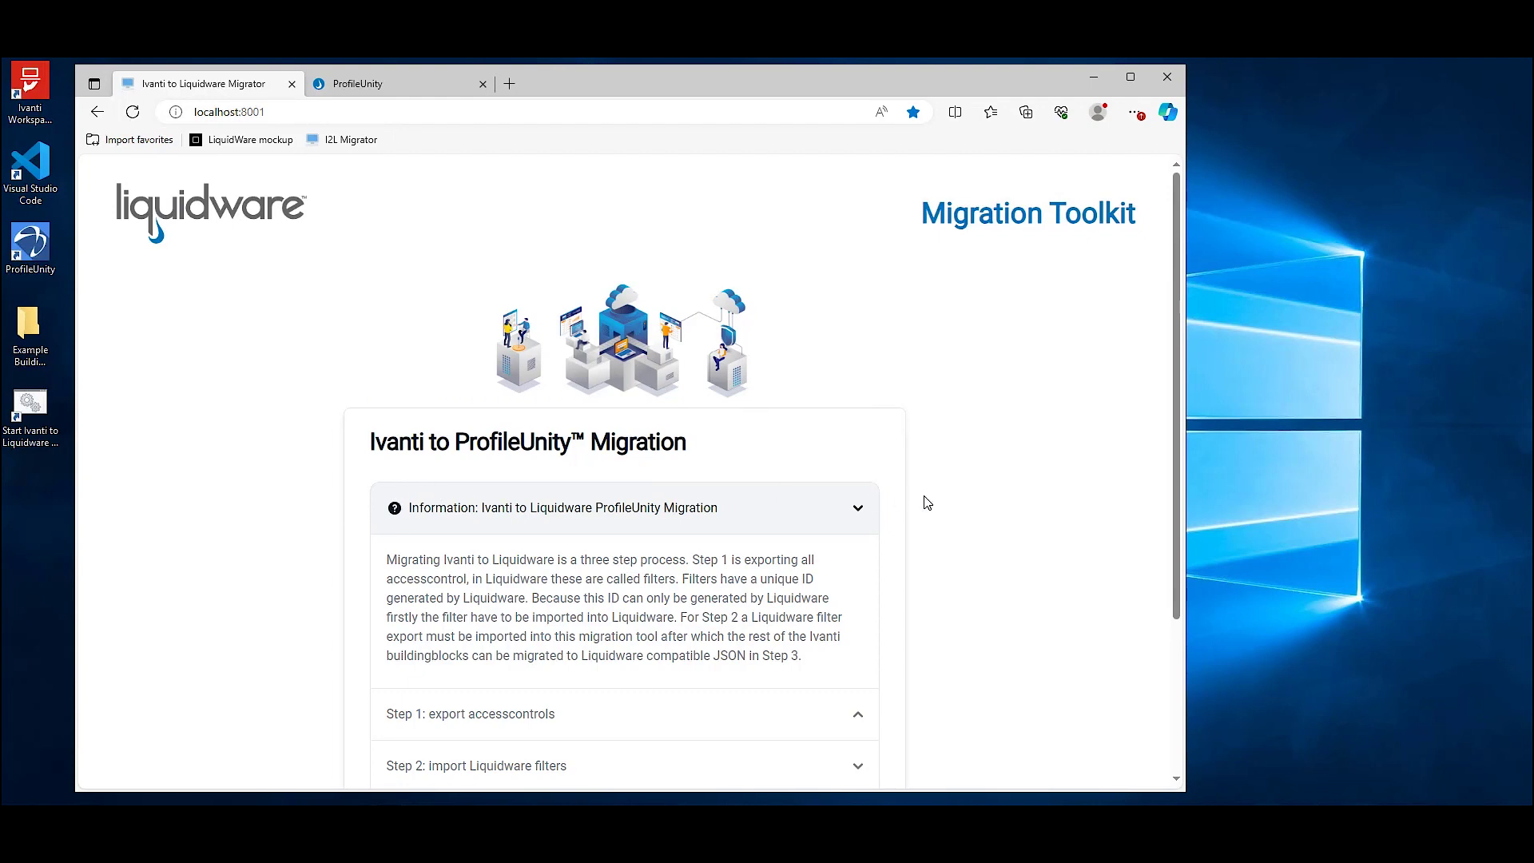
- Expand and read the Step 1, Step 2 and Step 3 migration instructions, then switch to ProfileUnity
{"action": "scroll", "coordinate": [927, 502], "scroll_direction": "down", "scroll_amount": 3}
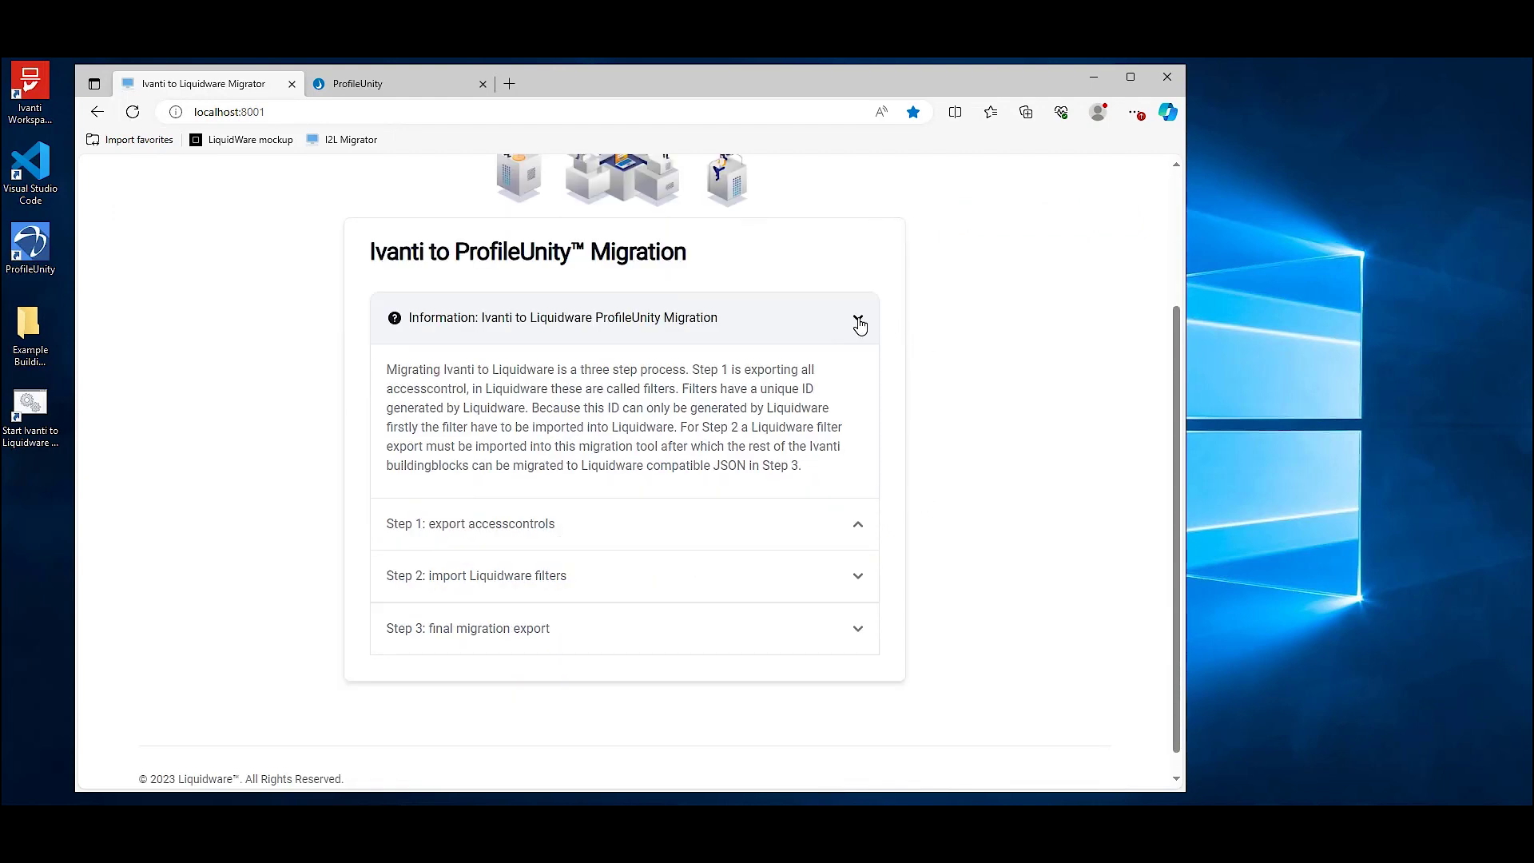
{"action": "left_click", "coordinate": [861, 527]}
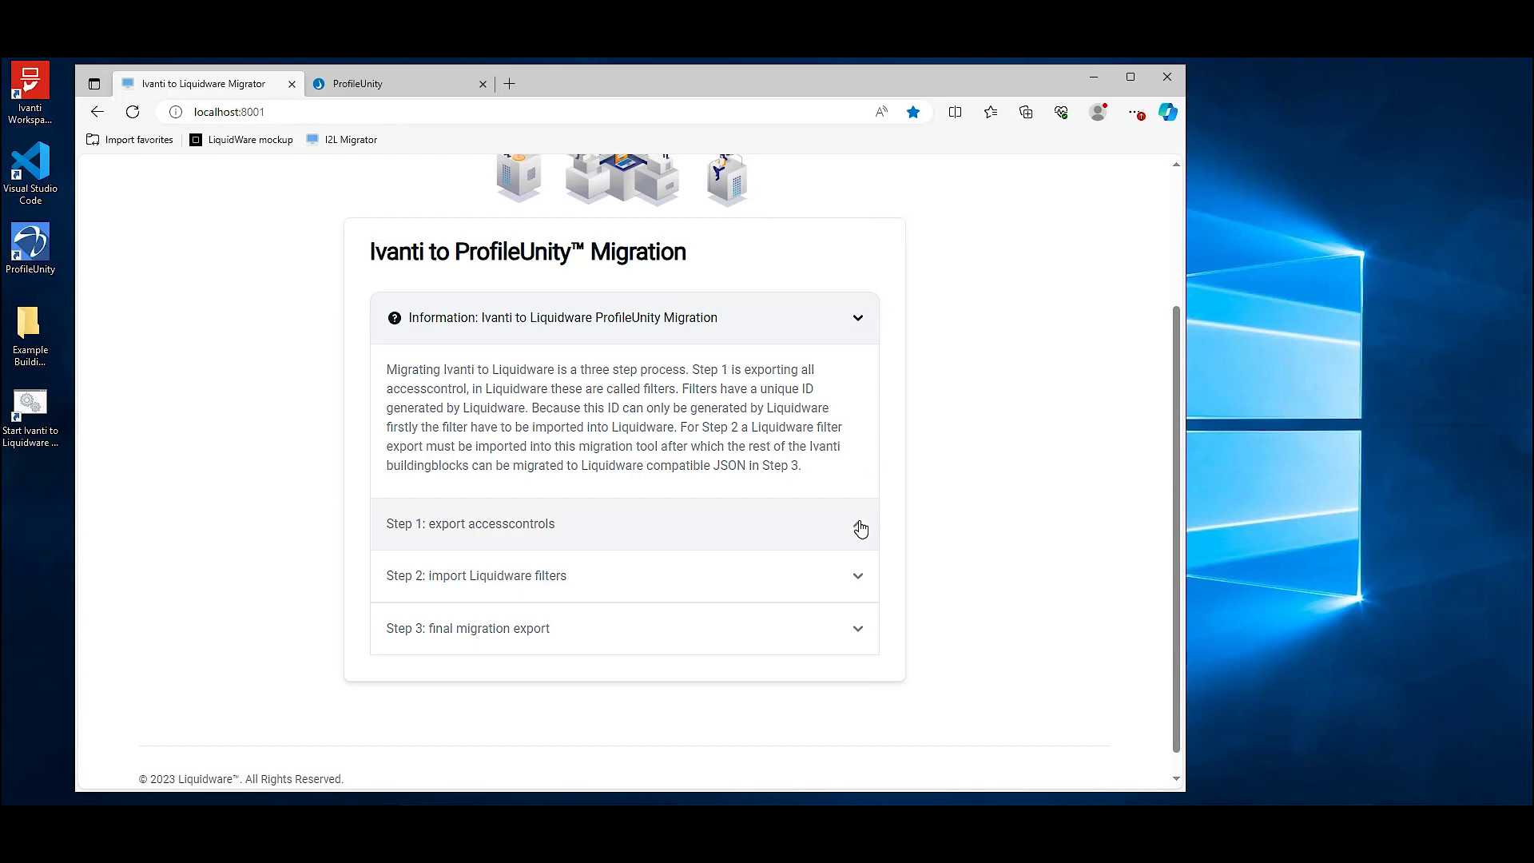
{"action": "scroll", "coordinate": [436, 345], "scroll_direction": "down", "scroll_amount": 3}
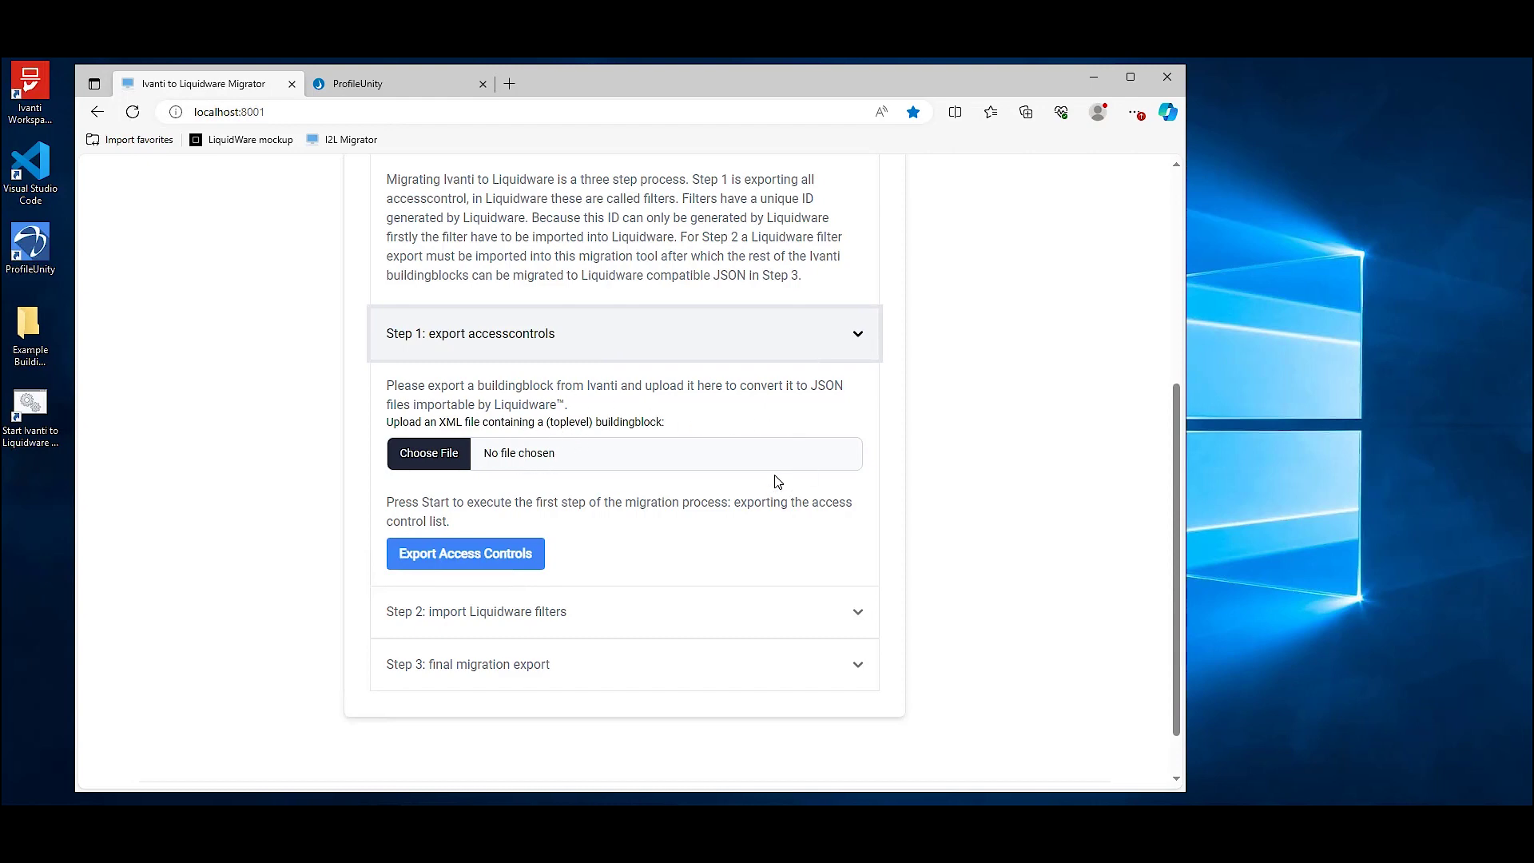
{"action": "left_click", "coordinate": [611, 620]}
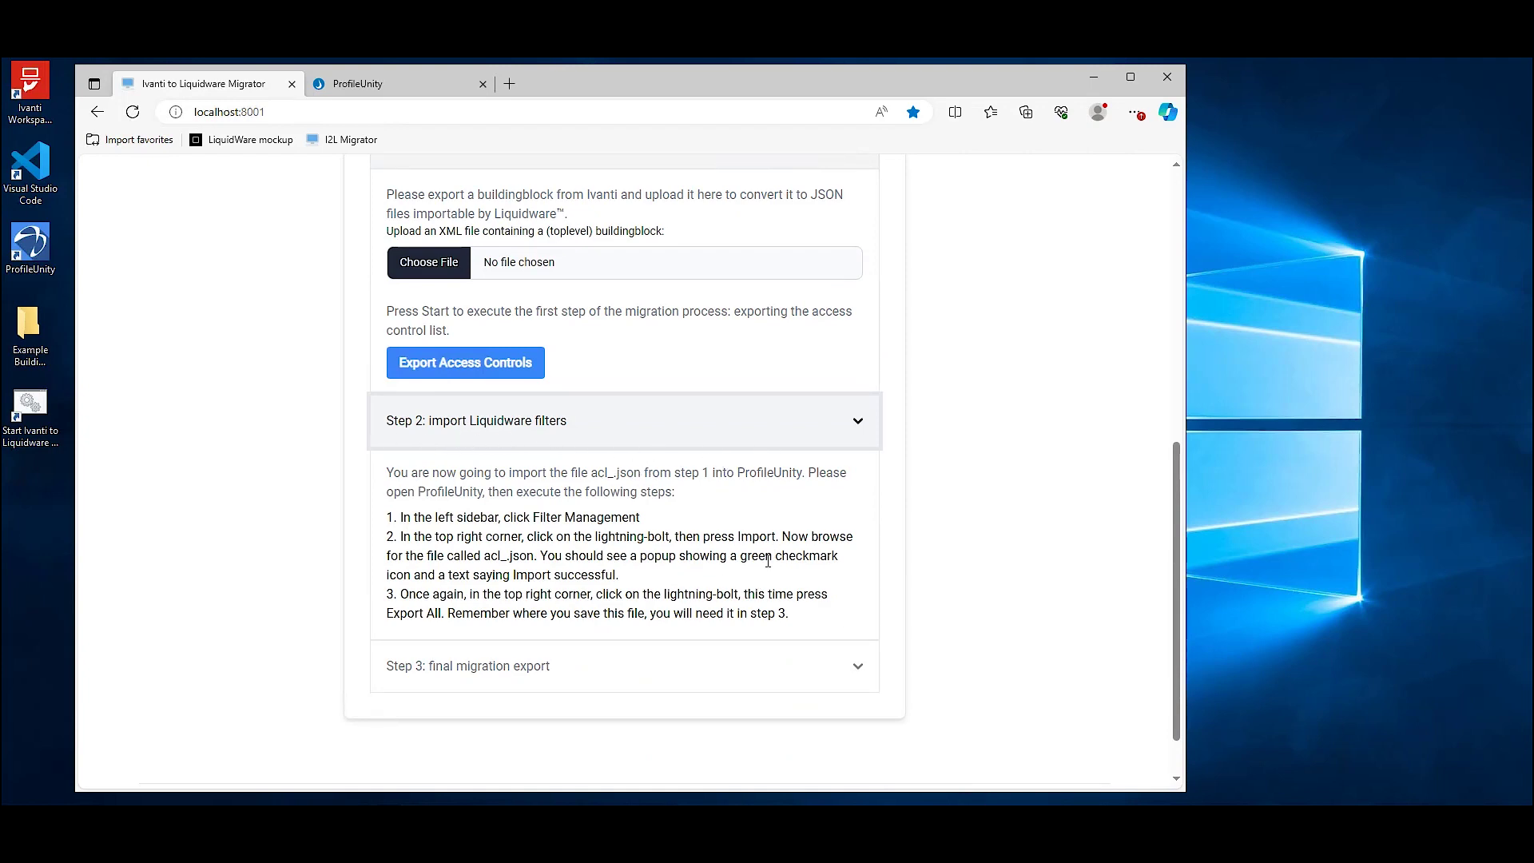
{"action": "scroll", "coordinate": [768, 560], "scroll_direction": "down", "scroll_amount": 1}
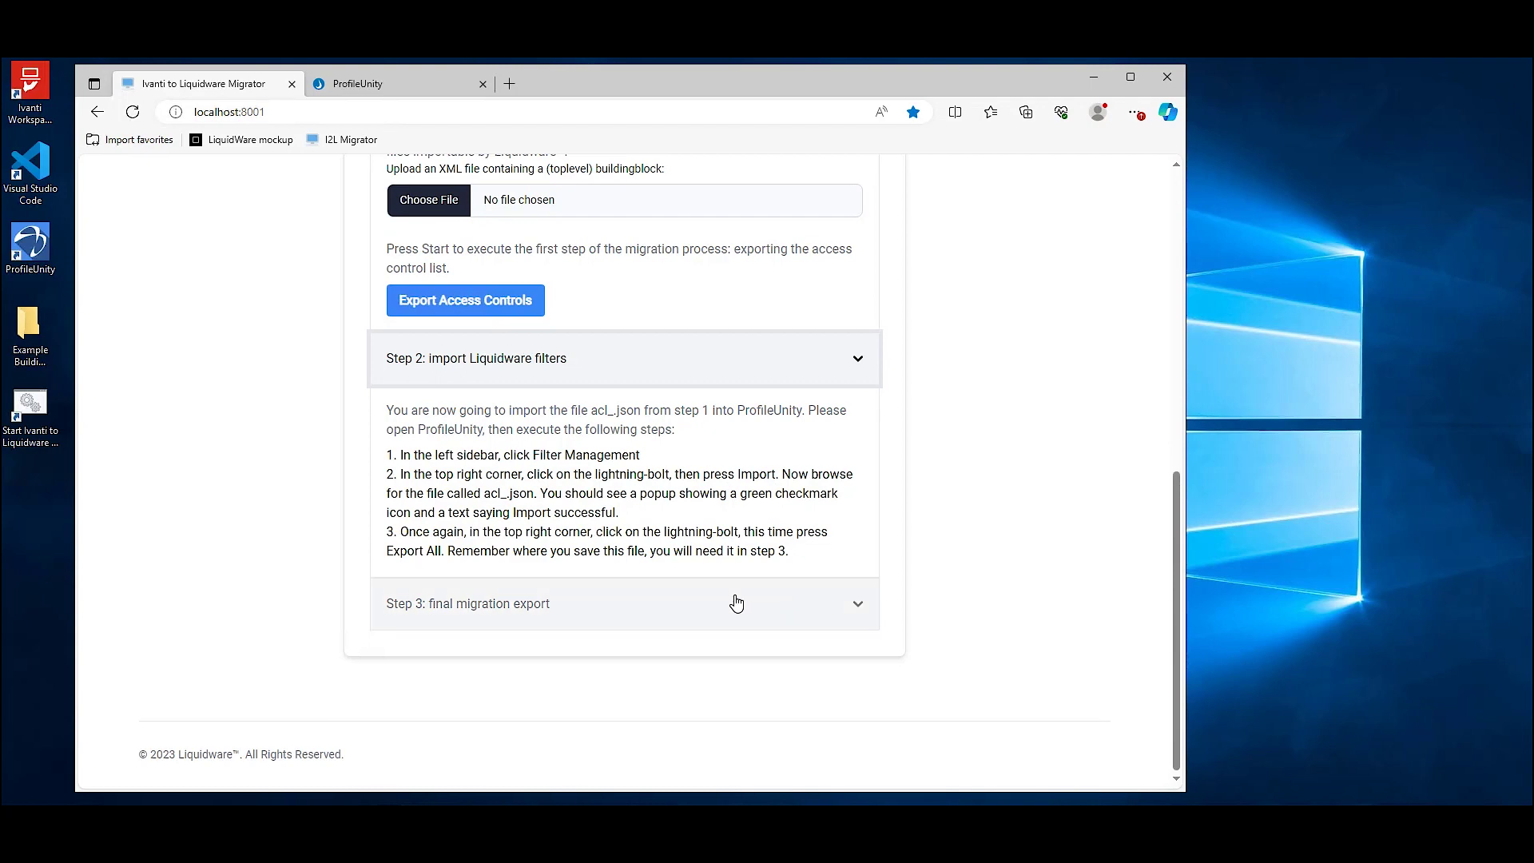
{"action": "left_click", "coordinate": [540, 607]}
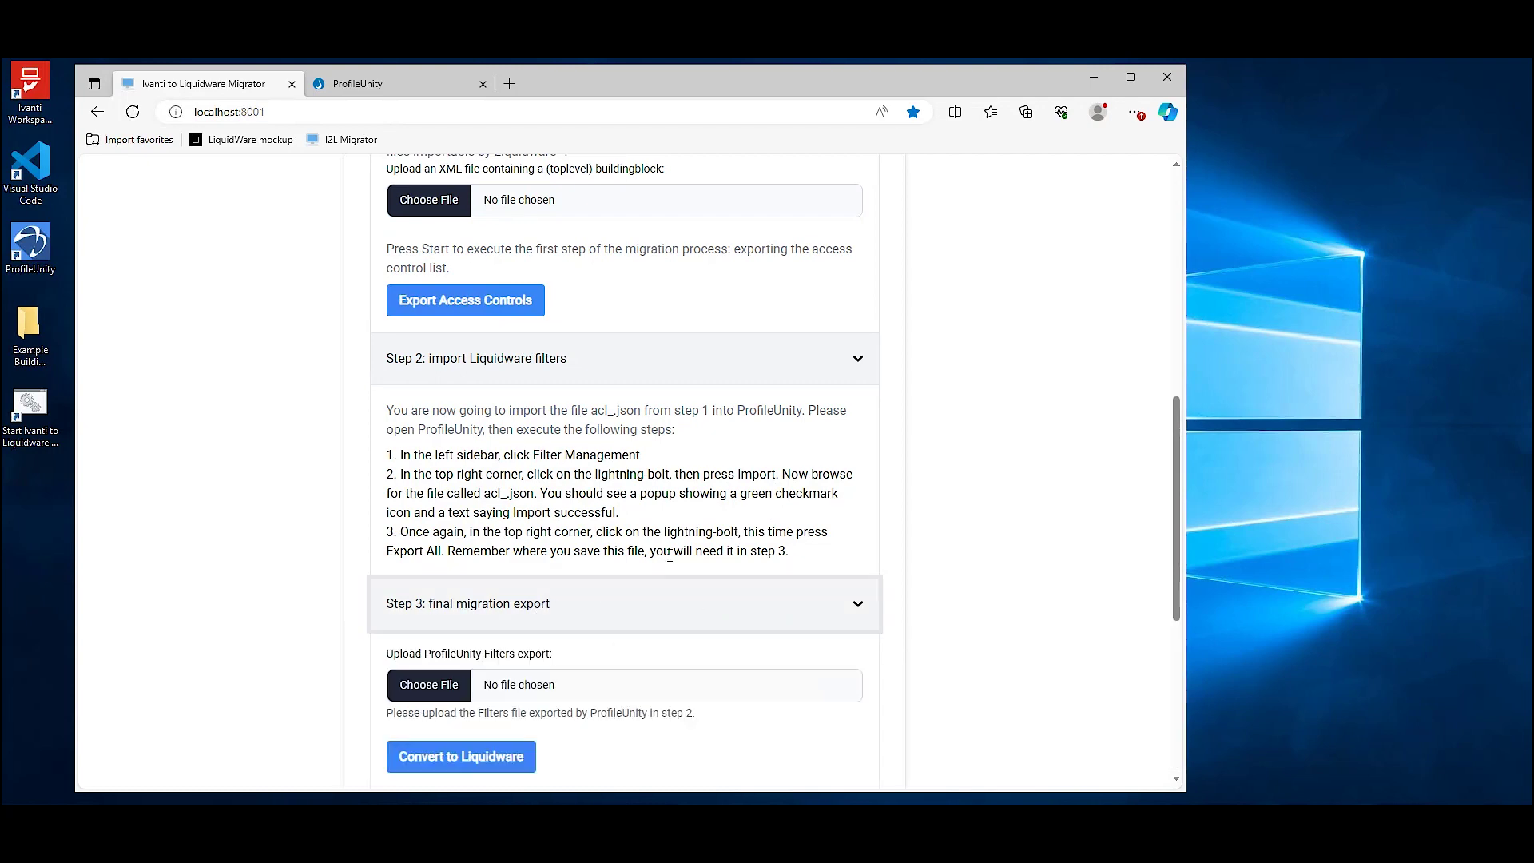
{"action": "scroll", "coordinate": [614, 598], "scroll_direction": "down", "scroll_amount": 2}
{"action": "scroll", "coordinate": [565, 527], "scroll_direction": "down", "scroll_amount": 1}
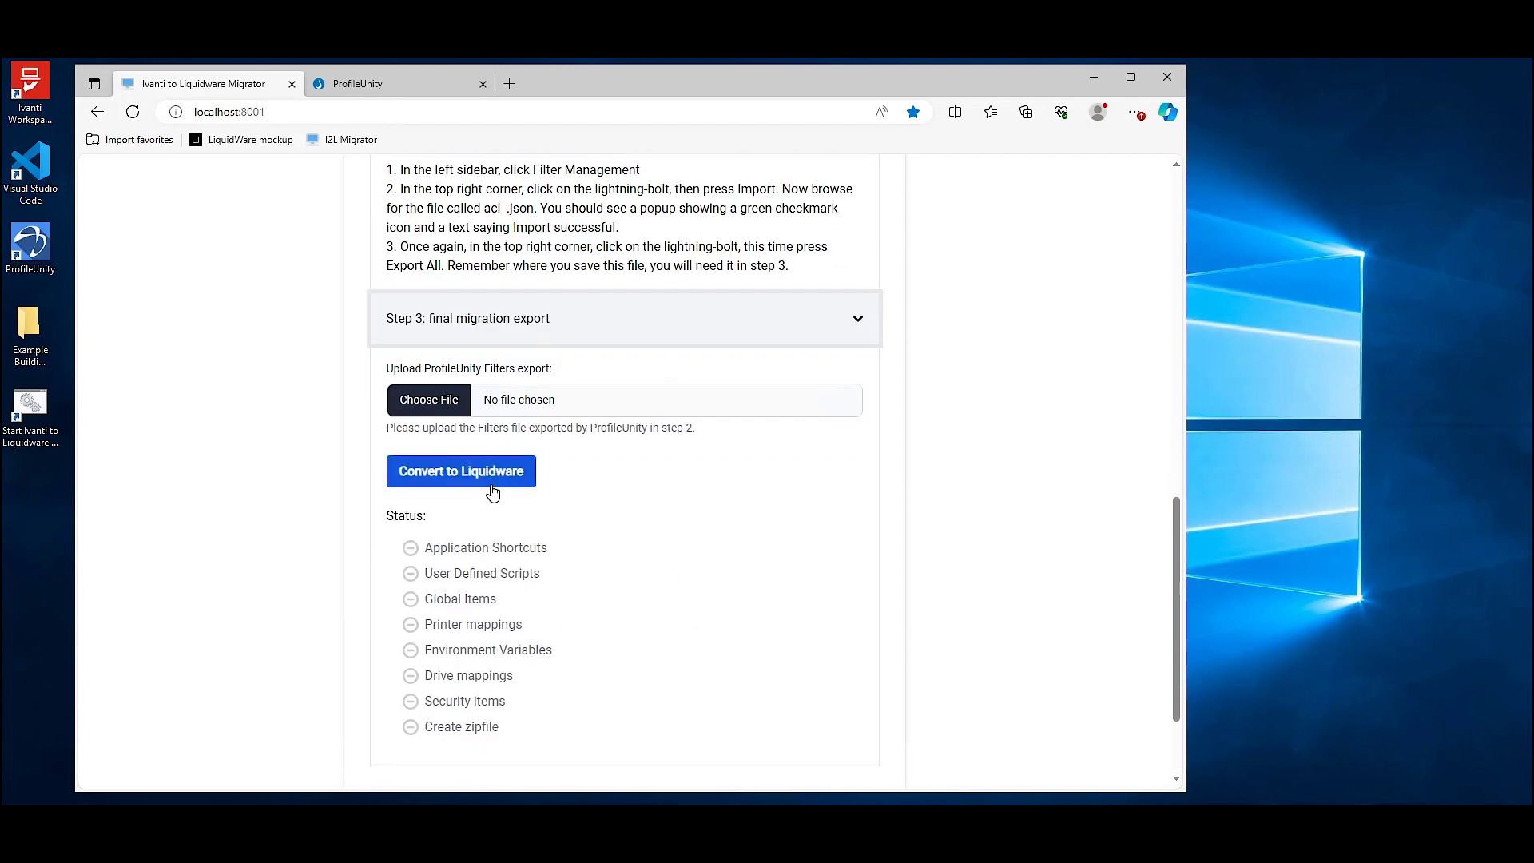
{"action": "scroll", "coordinate": [572, 527], "scroll_direction": "down", "scroll_amount": 1}
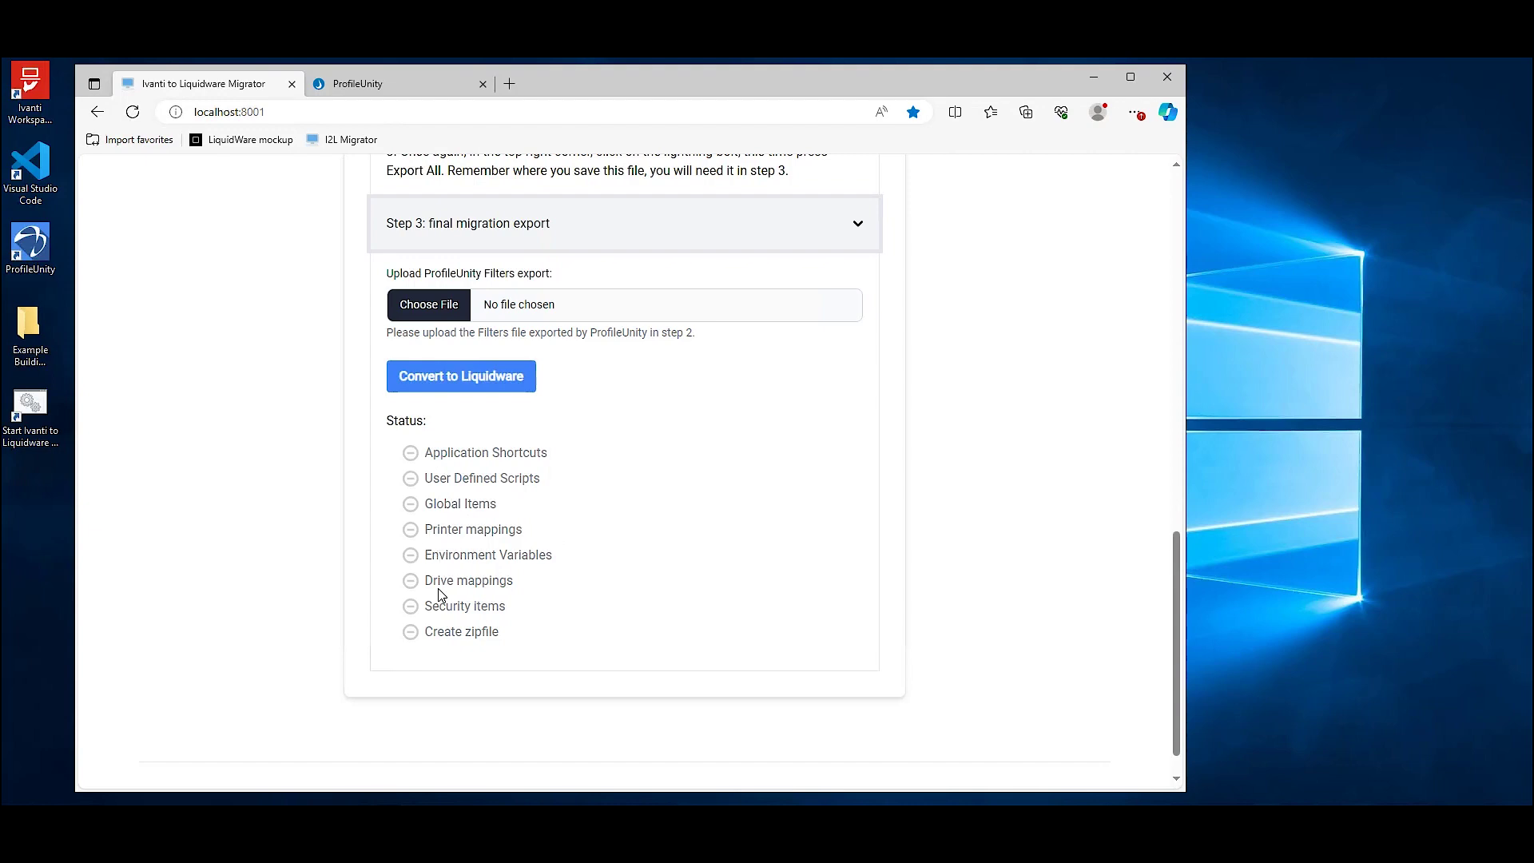
{"action": "scroll", "coordinate": [441, 596], "scroll_direction": "up", "scroll_amount": 10}
{"action": "left_click", "coordinate": [403, 83]}
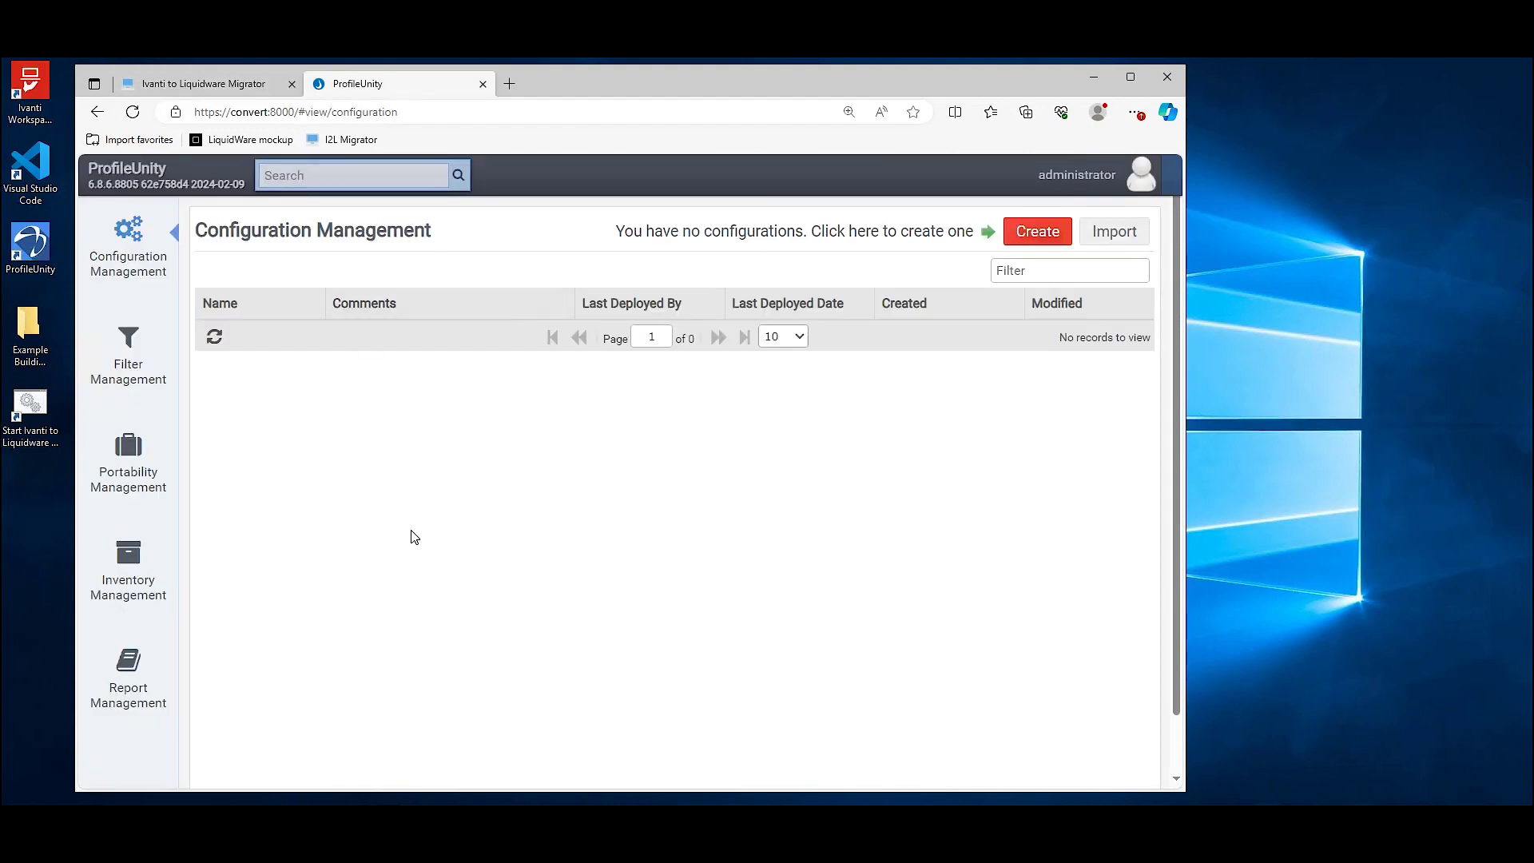
- Start creating a new configuration manually from Configuration Management
{"action": "left_click", "coordinate": [127, 352]}
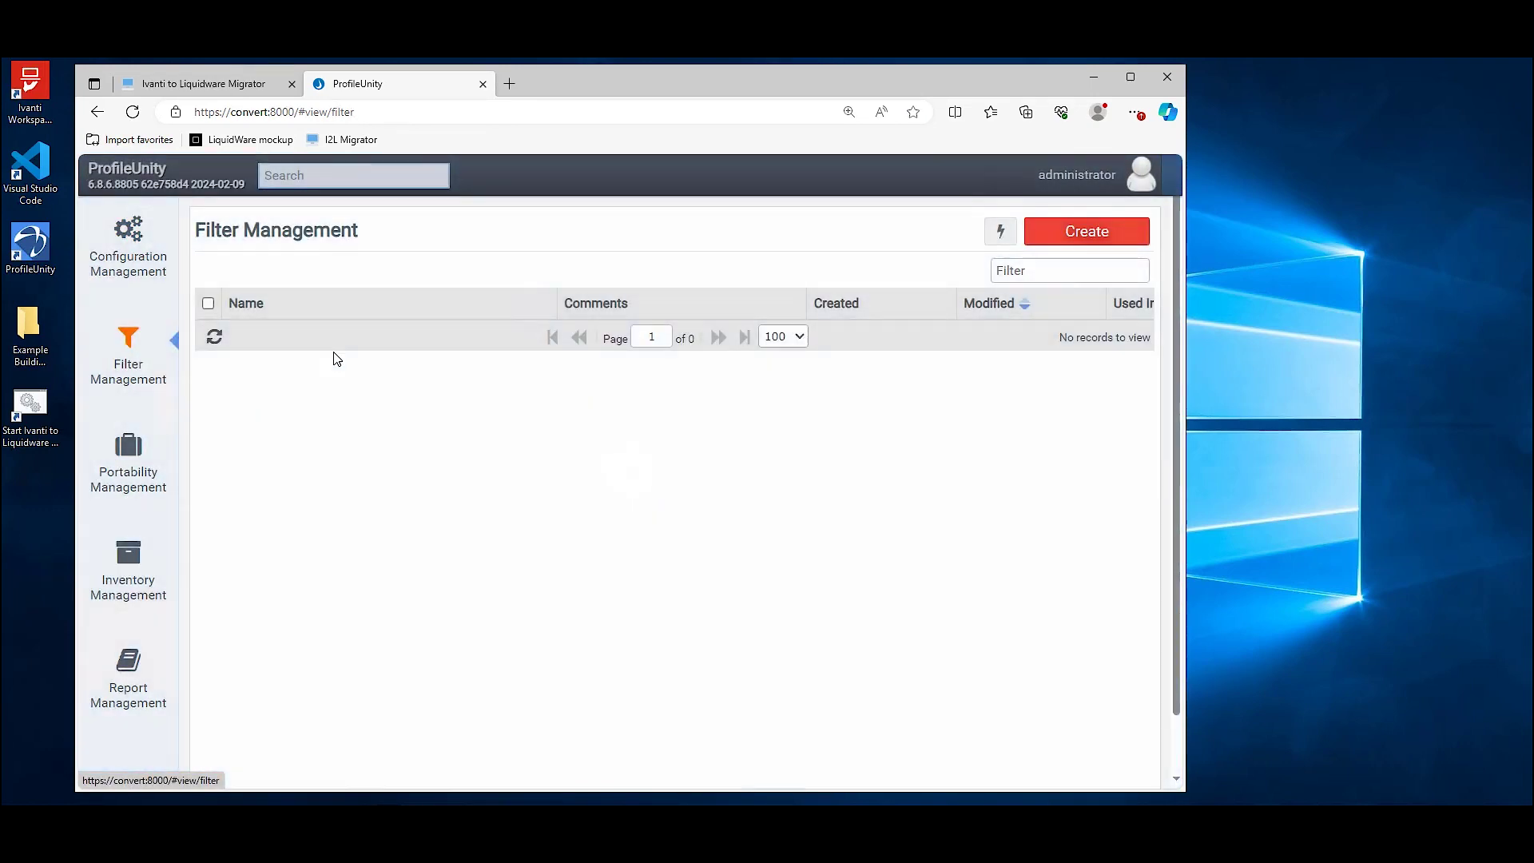
{"action": "left_click", "coordinate": [137, 242]}
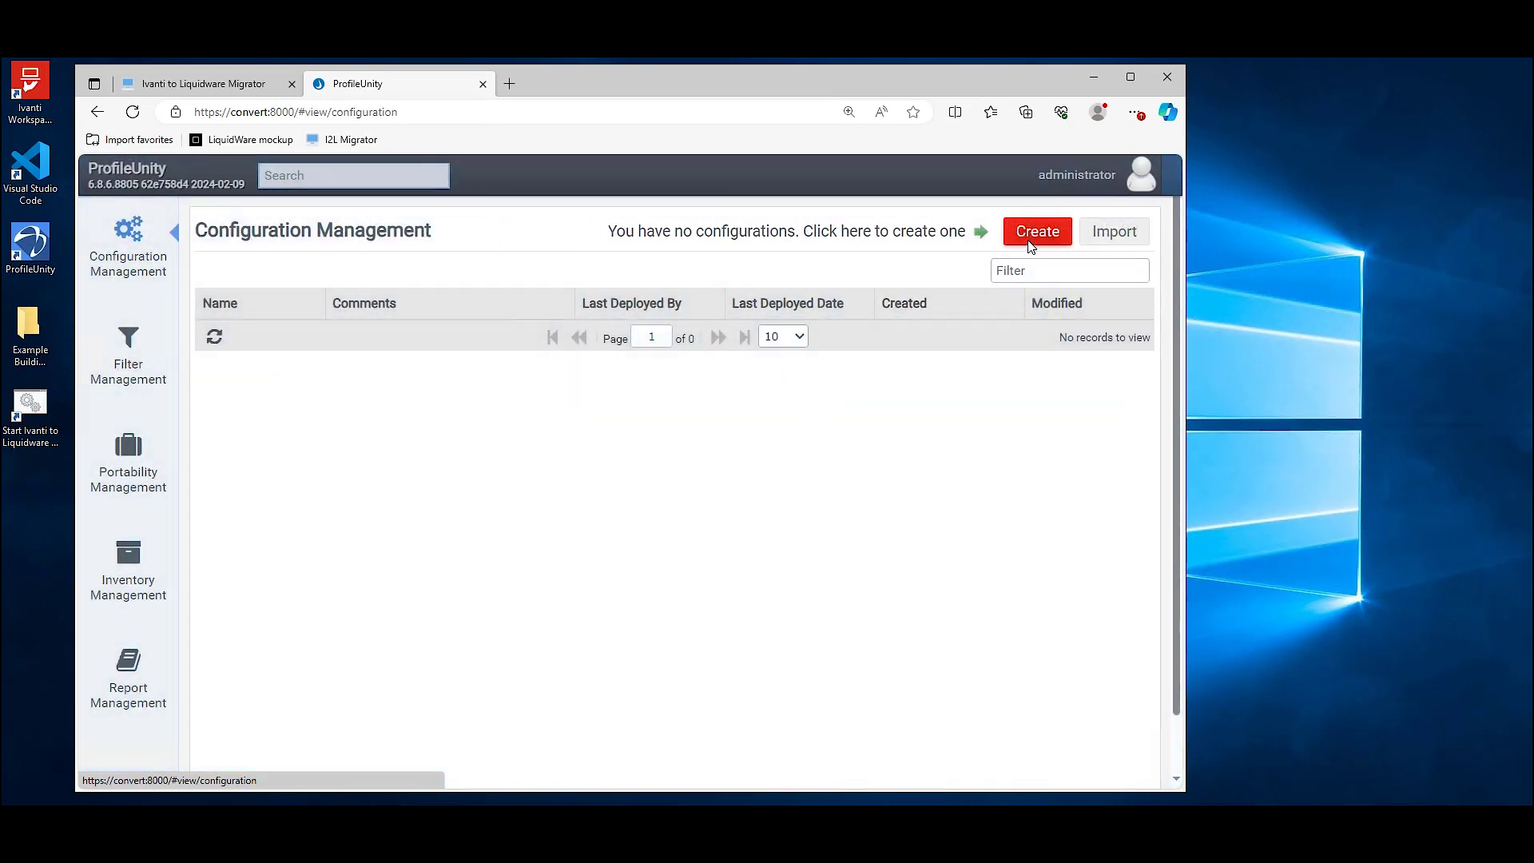
{"action": "left_click", "coordinate": [1033, 236]}
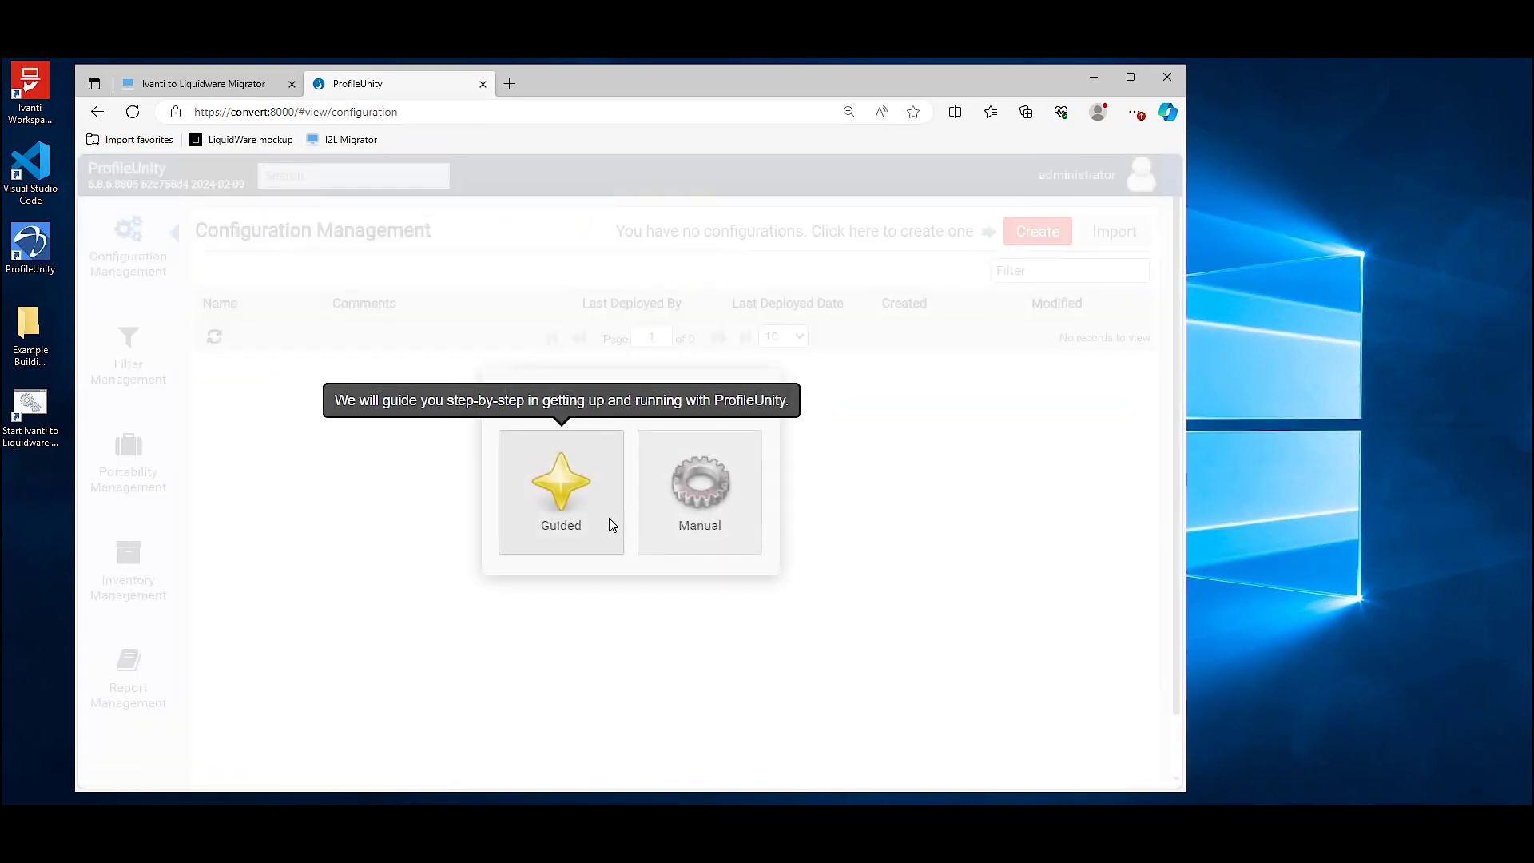
{"action": "left_click", "coordinate": [707, 506]}
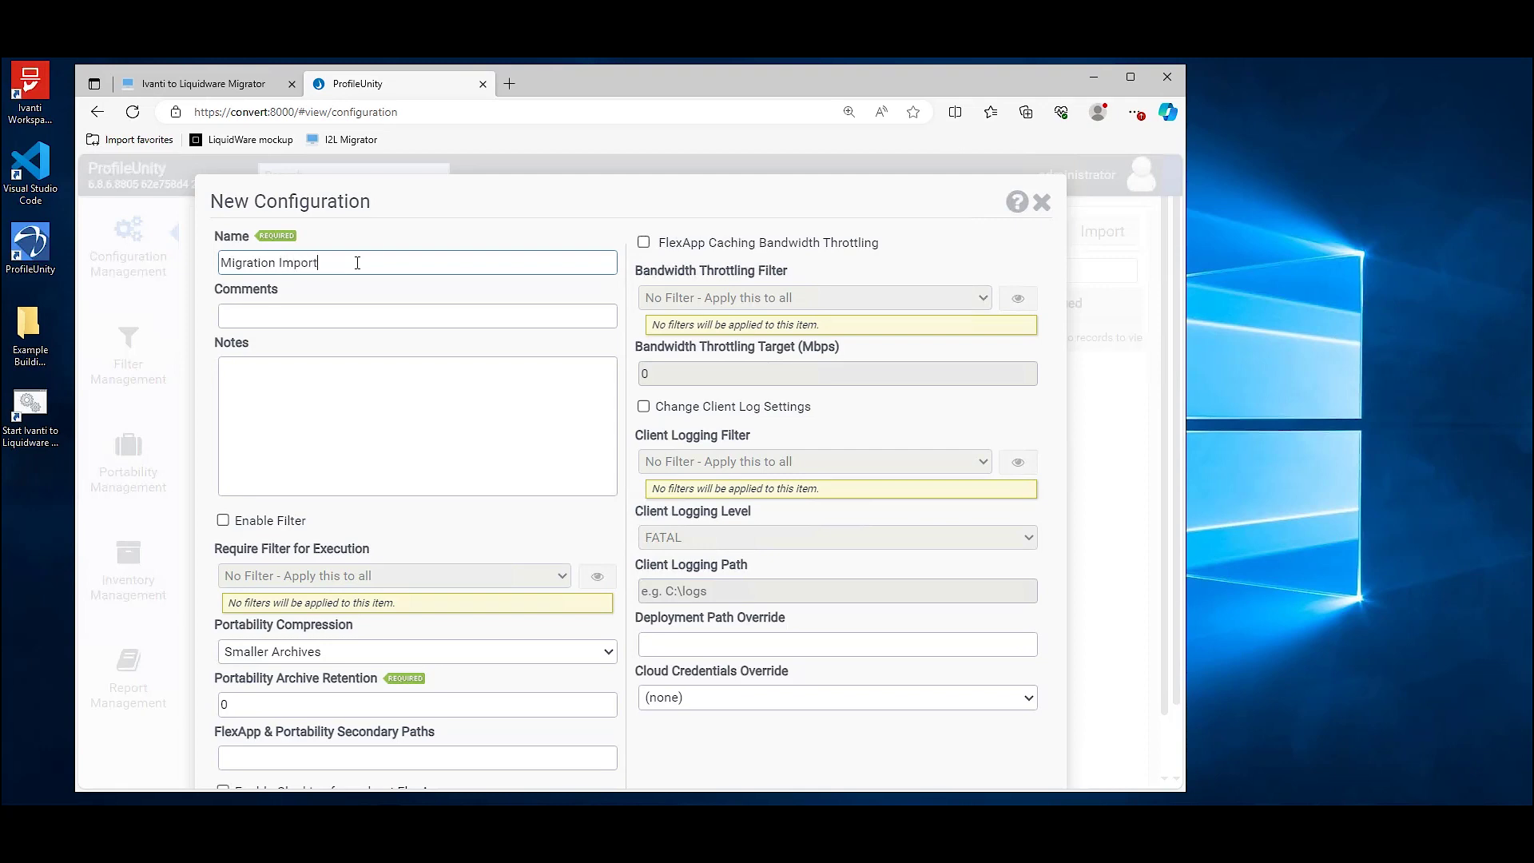
- Save the configuration as 'Migration Import' with comment 'Conversie Ivanti WC to Liquidware ProfileUnity'
{"action": "left_click", "coordinate": [703, 644]}
{"action": "left_click", "coordinate": [511, 545]}
{"action": "scroll", "coordinate": [514, 548], "scroll_direction": "down", "scroll_amount": 2}
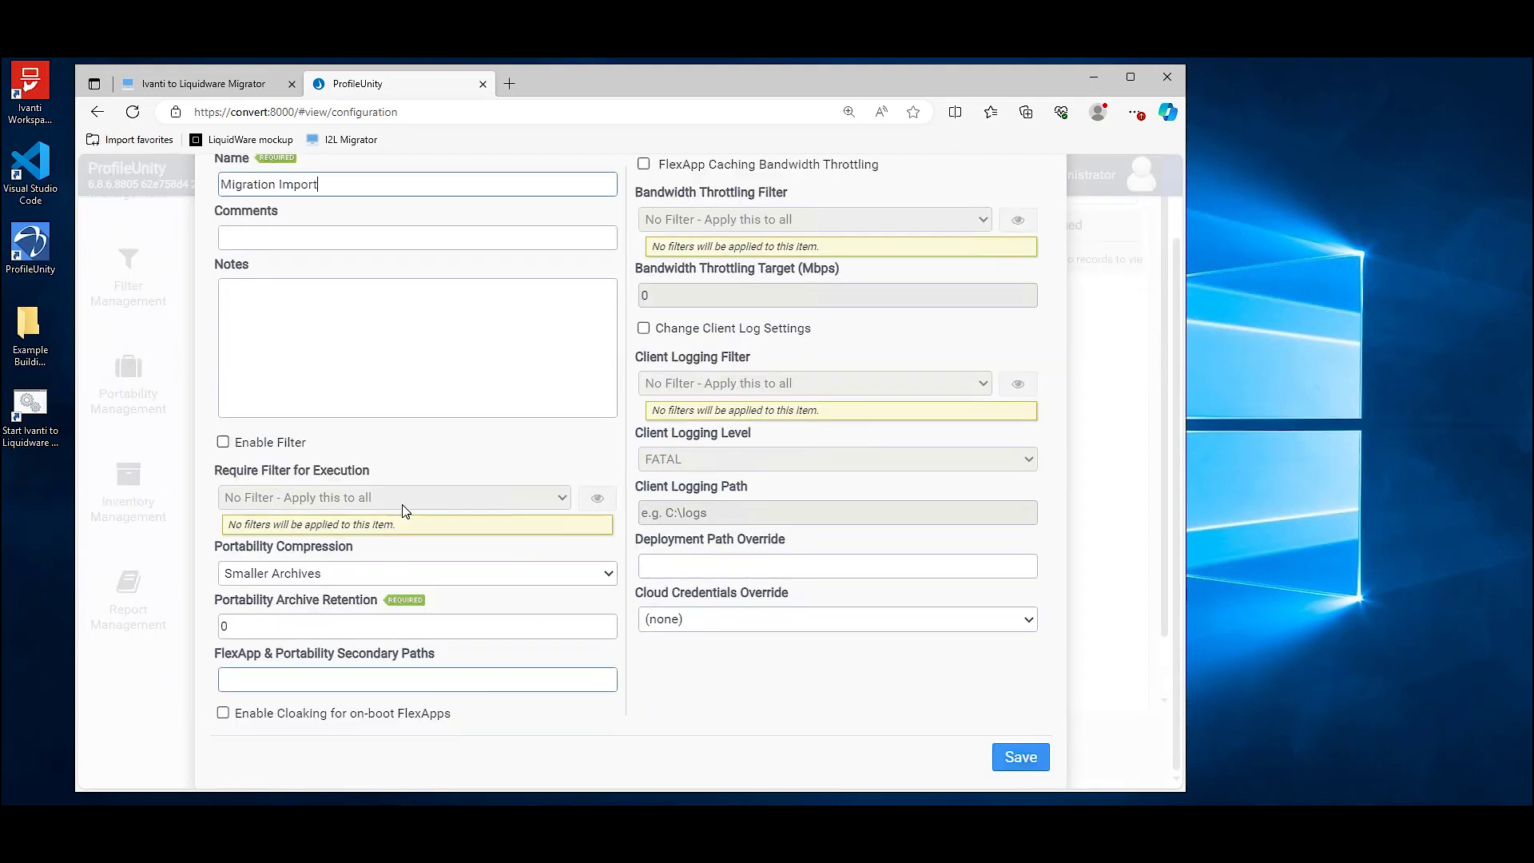
{"action": "scroll", "coordinate": [240, 156], "scroll_direction": "up", "scroll_amount": 2}
{"action": "left_click", "coordinate": [319, 320]}
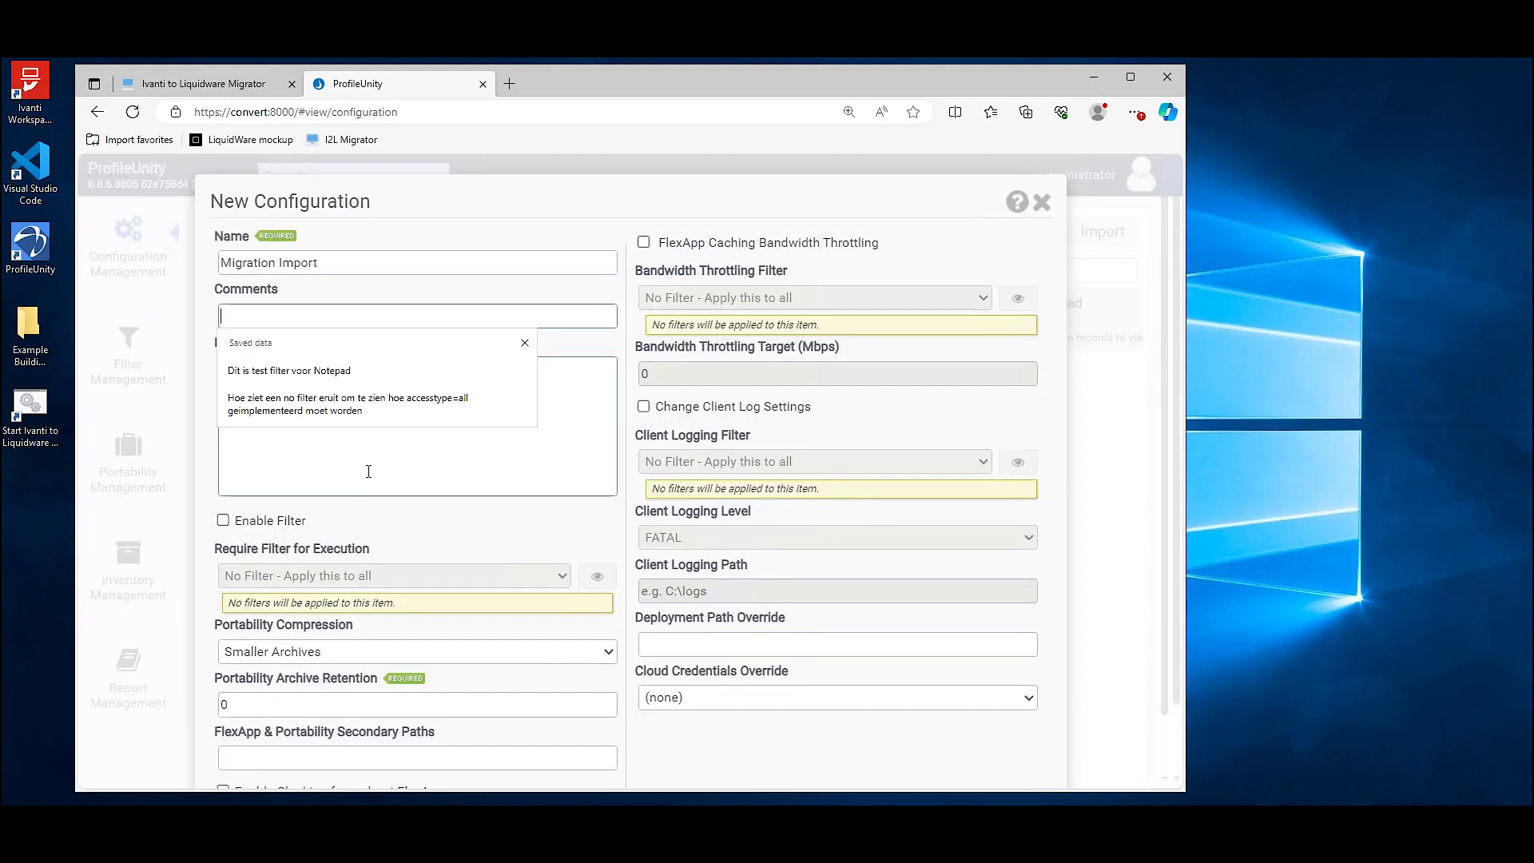
{"action": "type", "text": "Conversie Ivanti WC"}
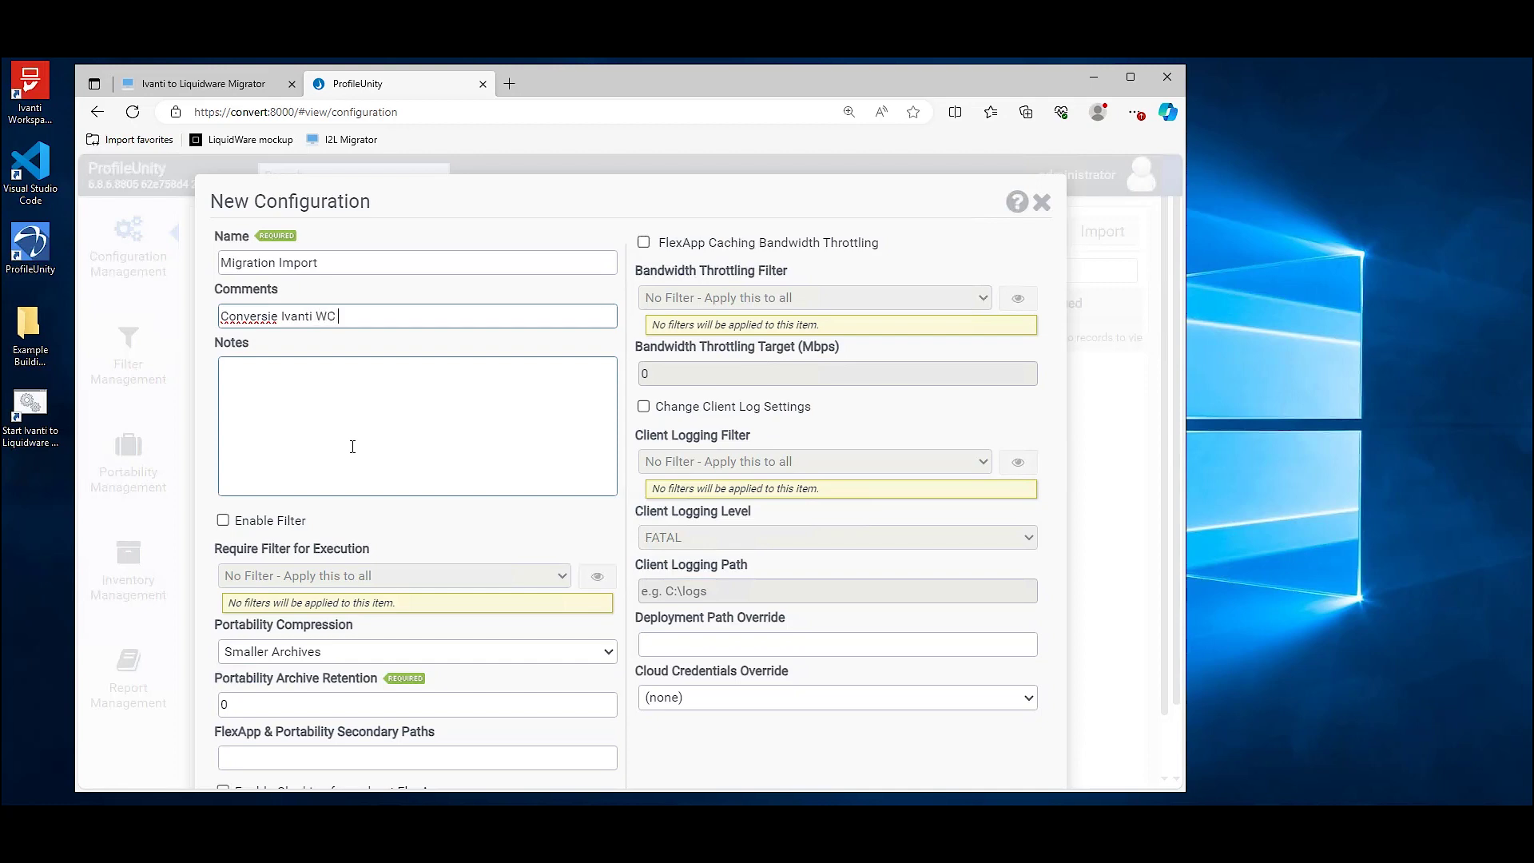
{"action": "type", "text": "Liquidware ProfileUnity"}
{"action": "scroll", "coordinate": [959, 560], "scroll_direction": "down", "scroll_amount": 1}
{"action": "left_click", "coordinate": [1027, 756]}
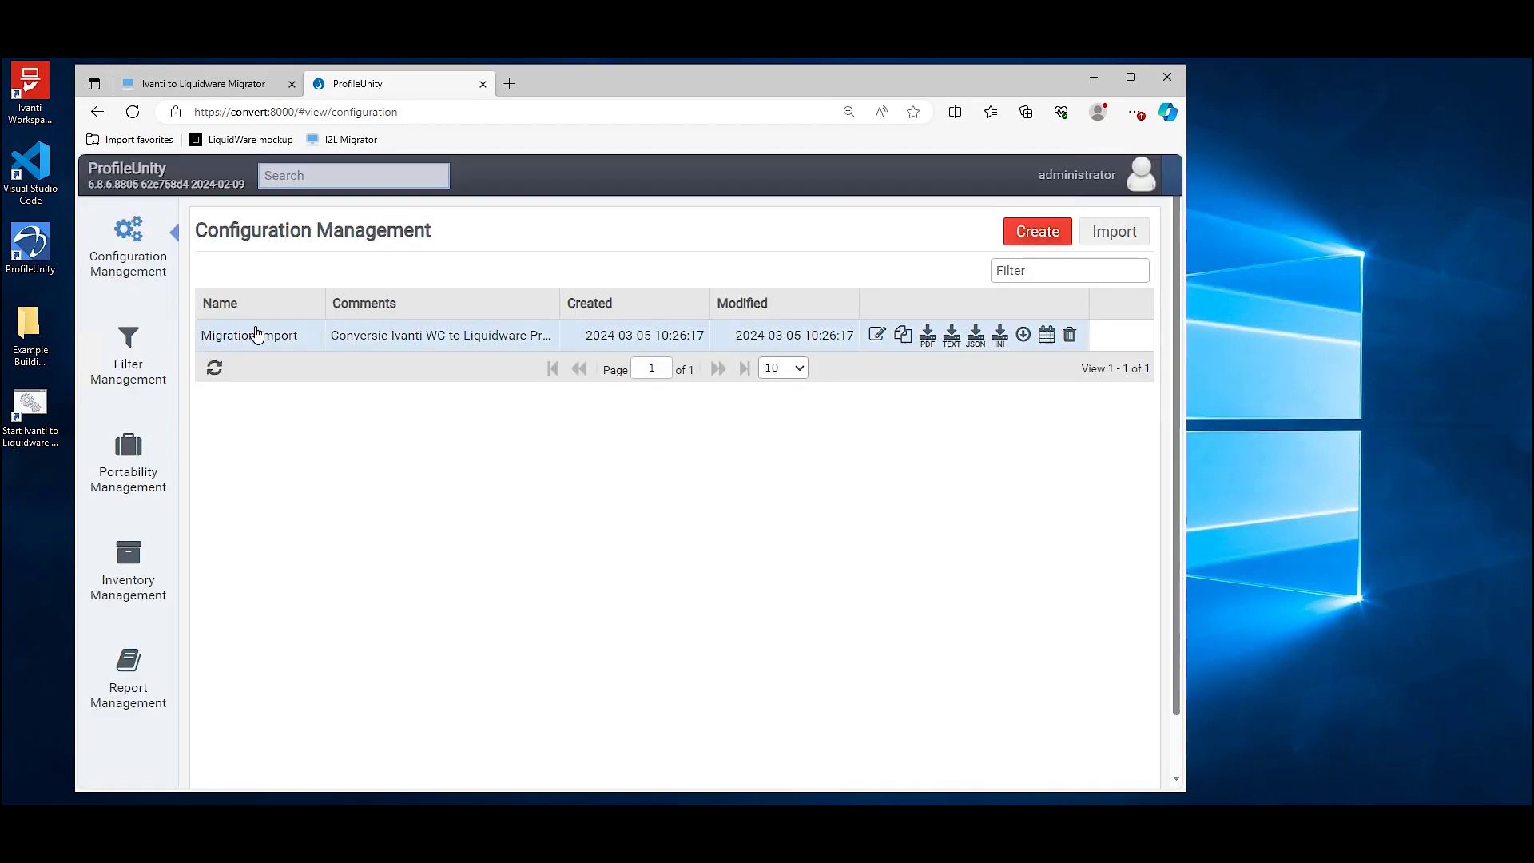
- Open the Migration Import configuration, return to the configuration list, then go back to the migrator
{"action": "left_click", "coordinate": [257, 332]}
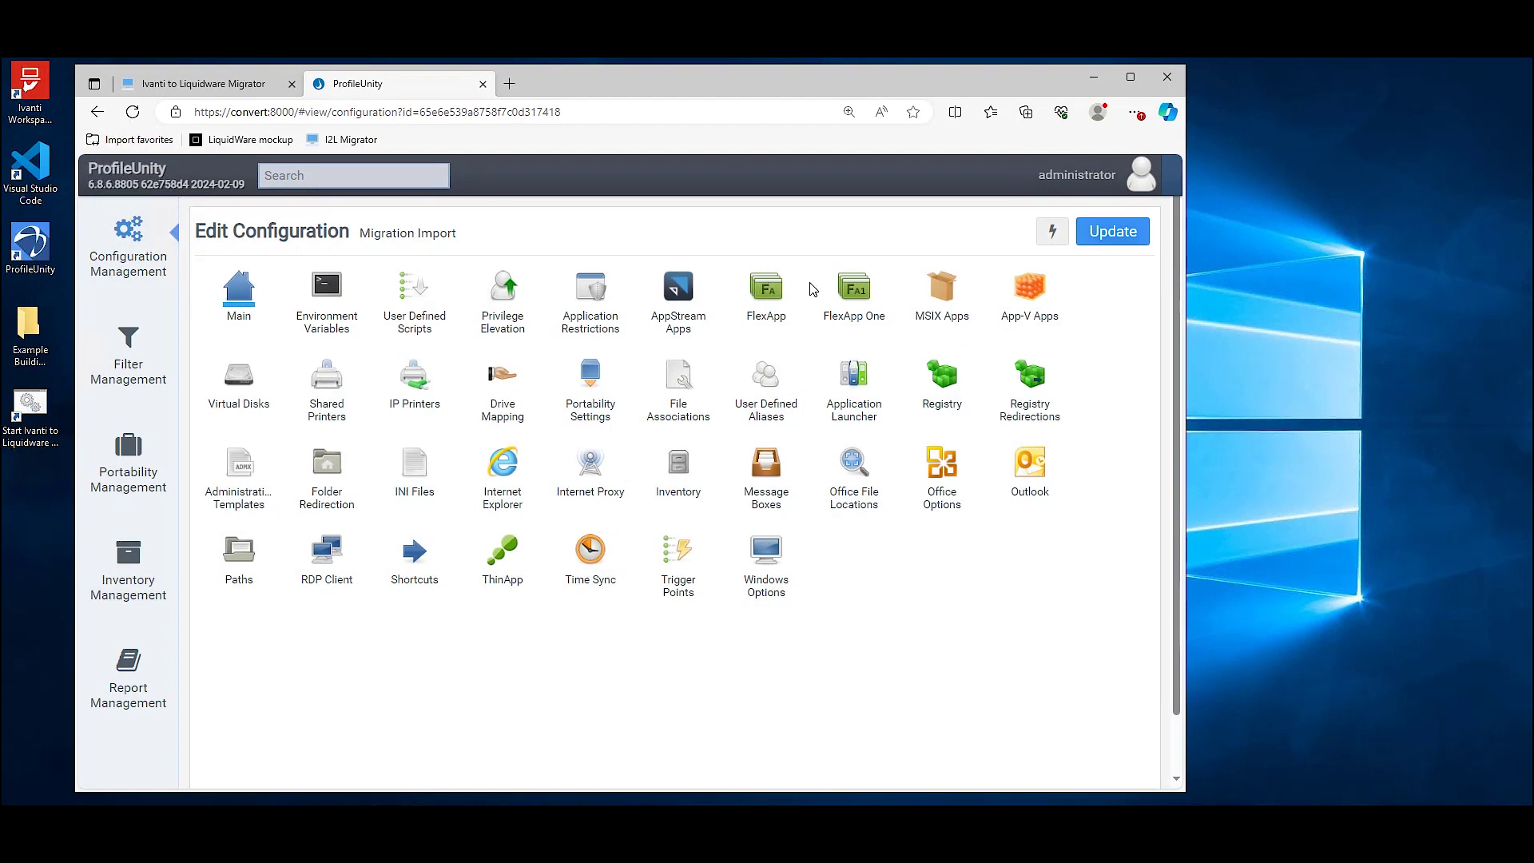
{"action": "key", "text": "alt+Left"}
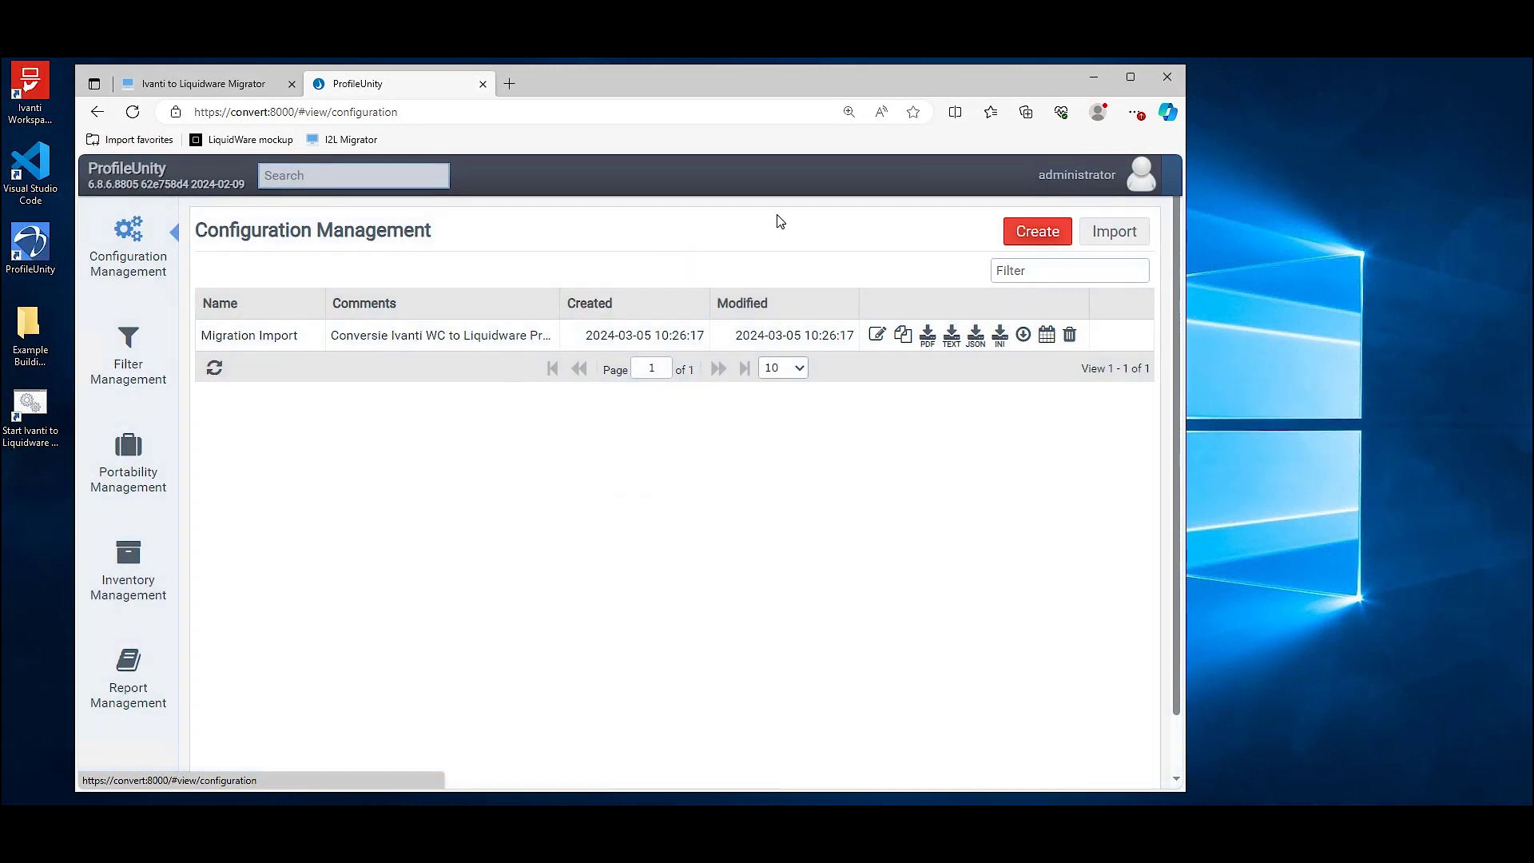
{"action": "left_click", "coordinate": [221, 86]}
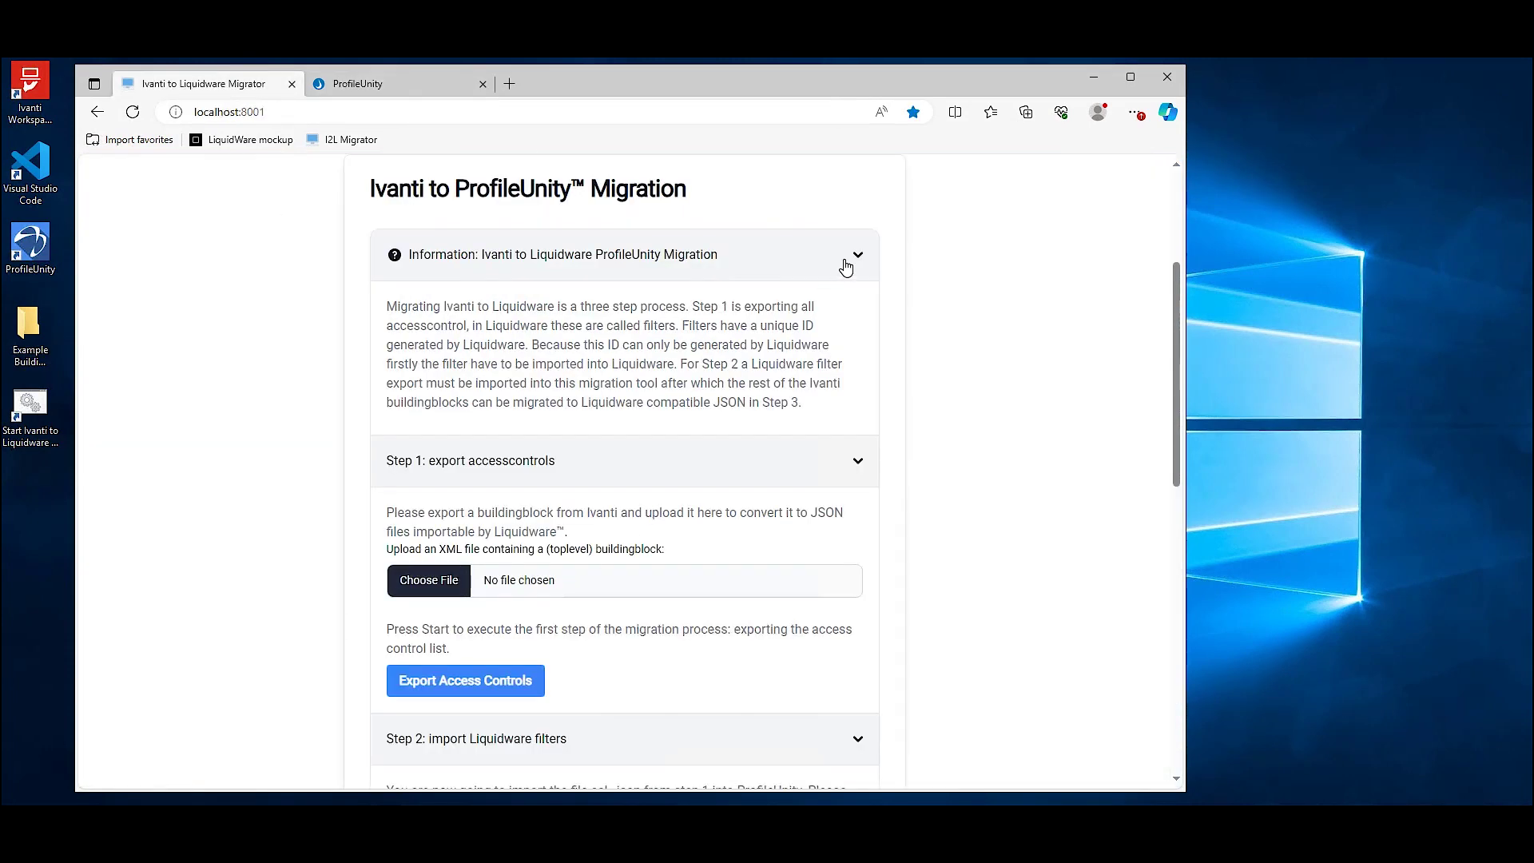
- Collapse Steps 1–3, re-expand Step 1's building-block export instructions, and open Workspace Control Console
{"action": "left_click", "coordinate": [857, 461]}
{"action": "left_click", "coordinate": [859, 513]}
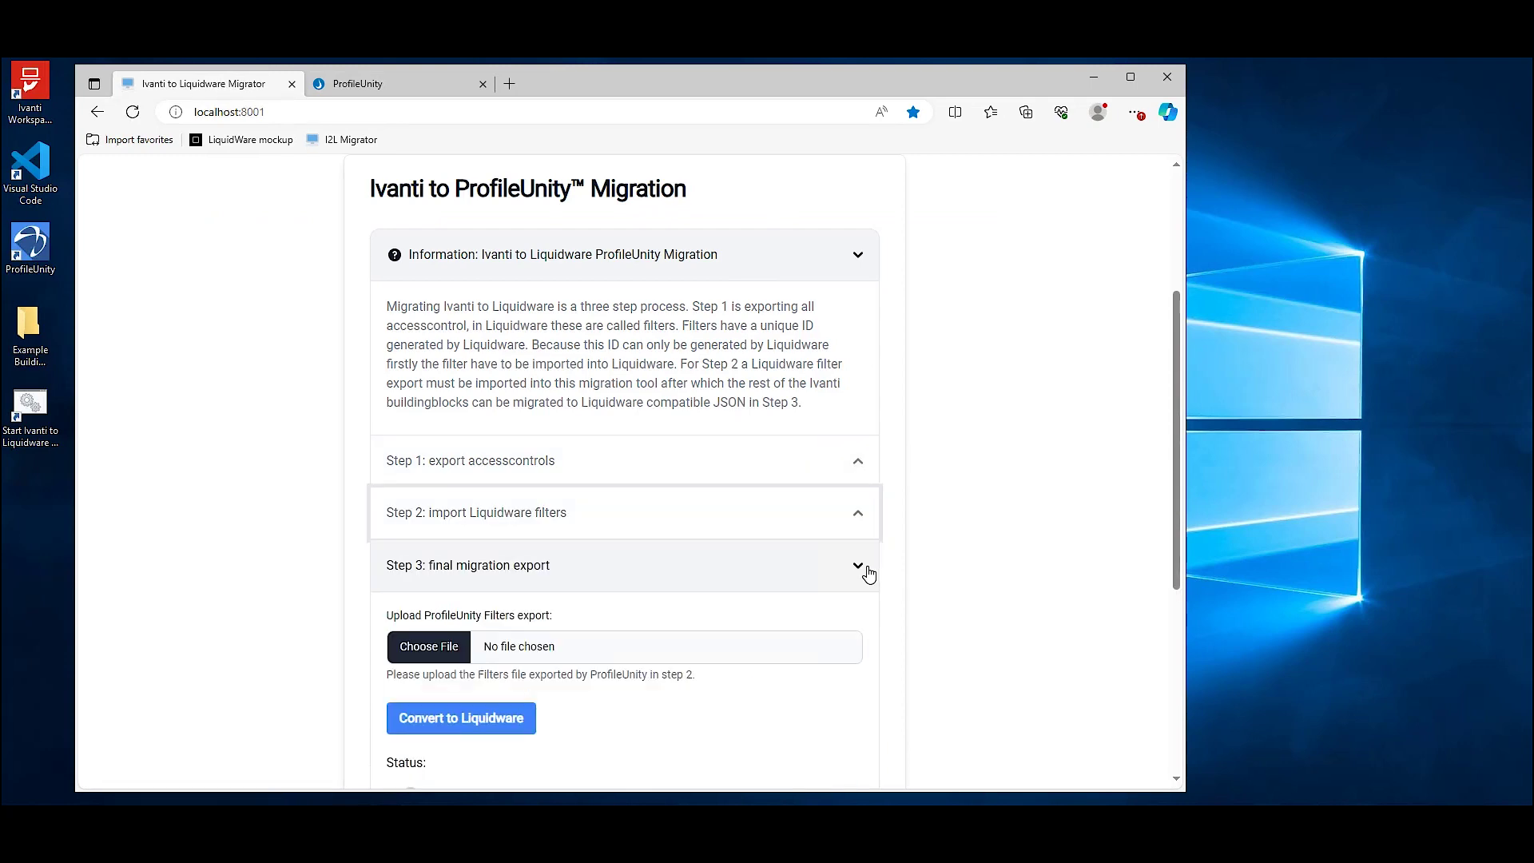
{"action": "left_click", "coordinate": [859, 566]}
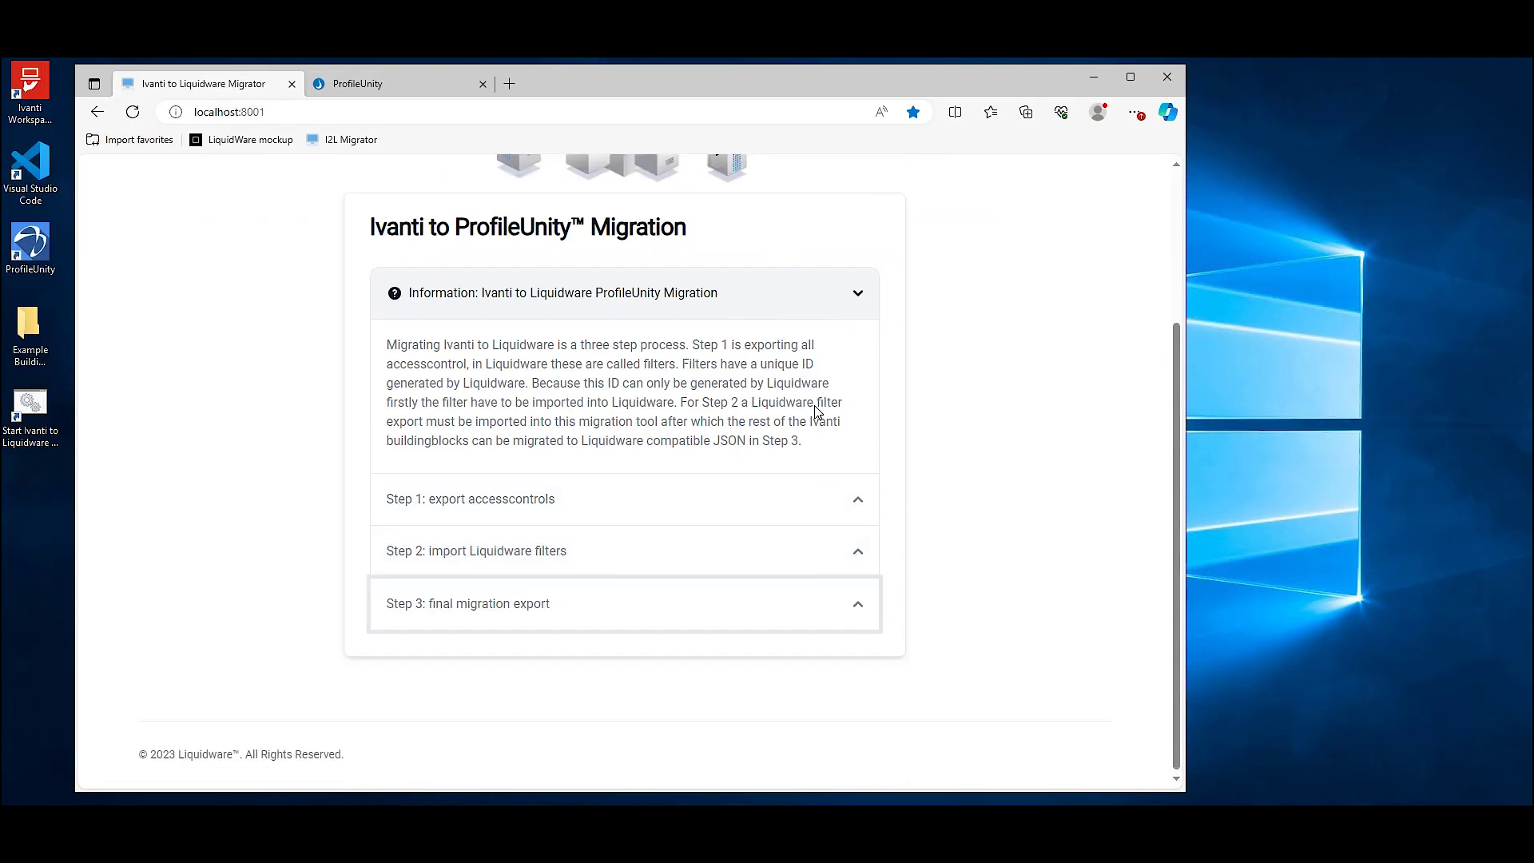
{"action": "left_click", "coordinate": [630, 515]}
{"action": "scroll", "coordinate": [459, 445], "scroll_direction": "down", "scroll_amount": 1}
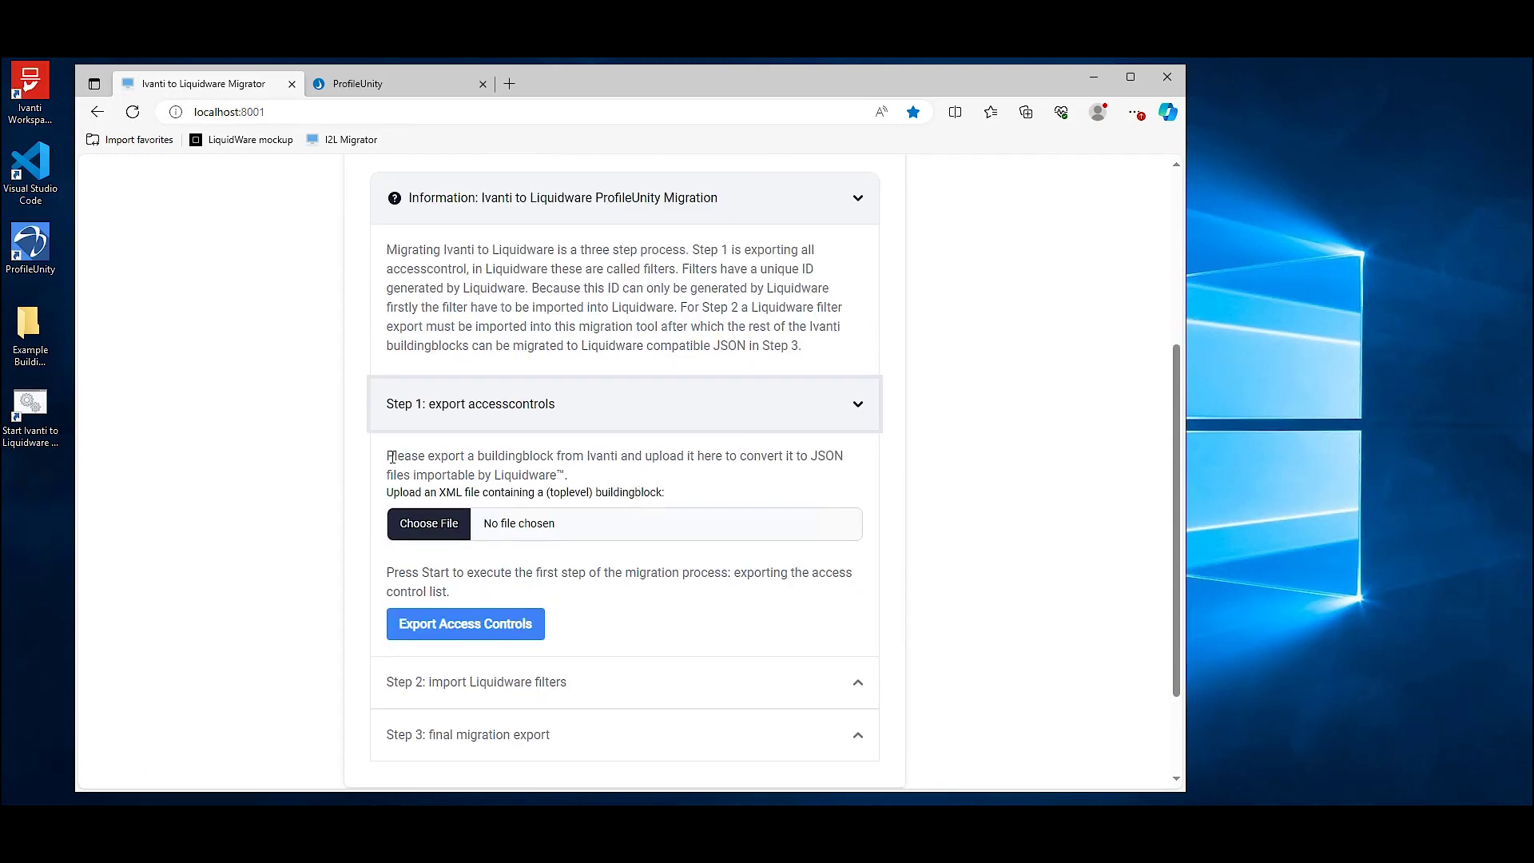
{"action": "left_click_drag", "start_coordinate": [392, 457], "coordinate": [844, 452]}
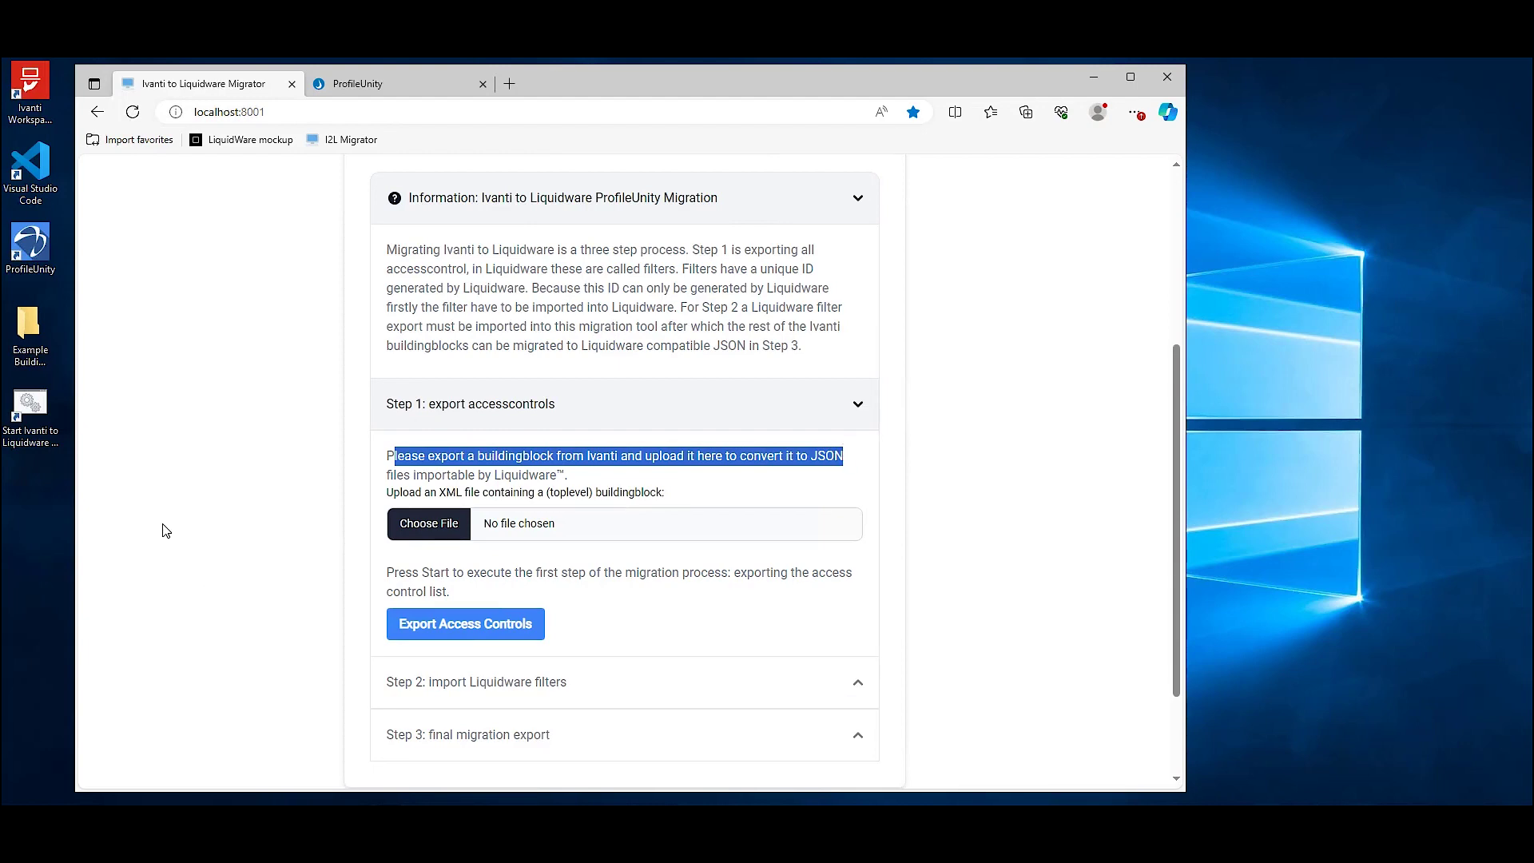
{"action": "left_click", "coordinate": [295, 803]}
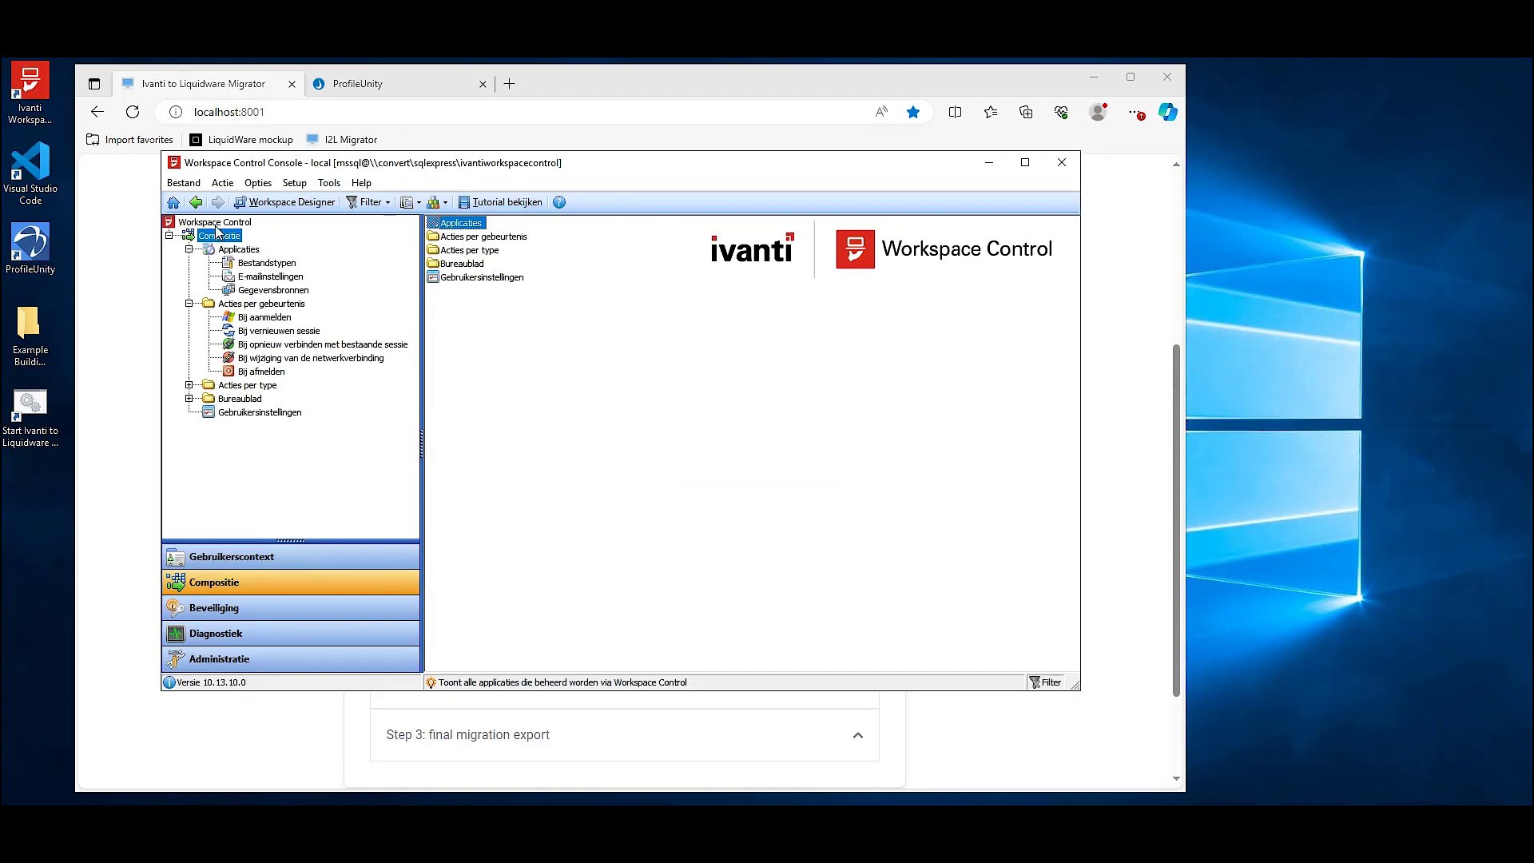
- Copy the Example Building Blocks folder path from File Explorer
{"action": "left_click_drag", "start_coordinate": [951, 434], "coordinate": [884, 311]}
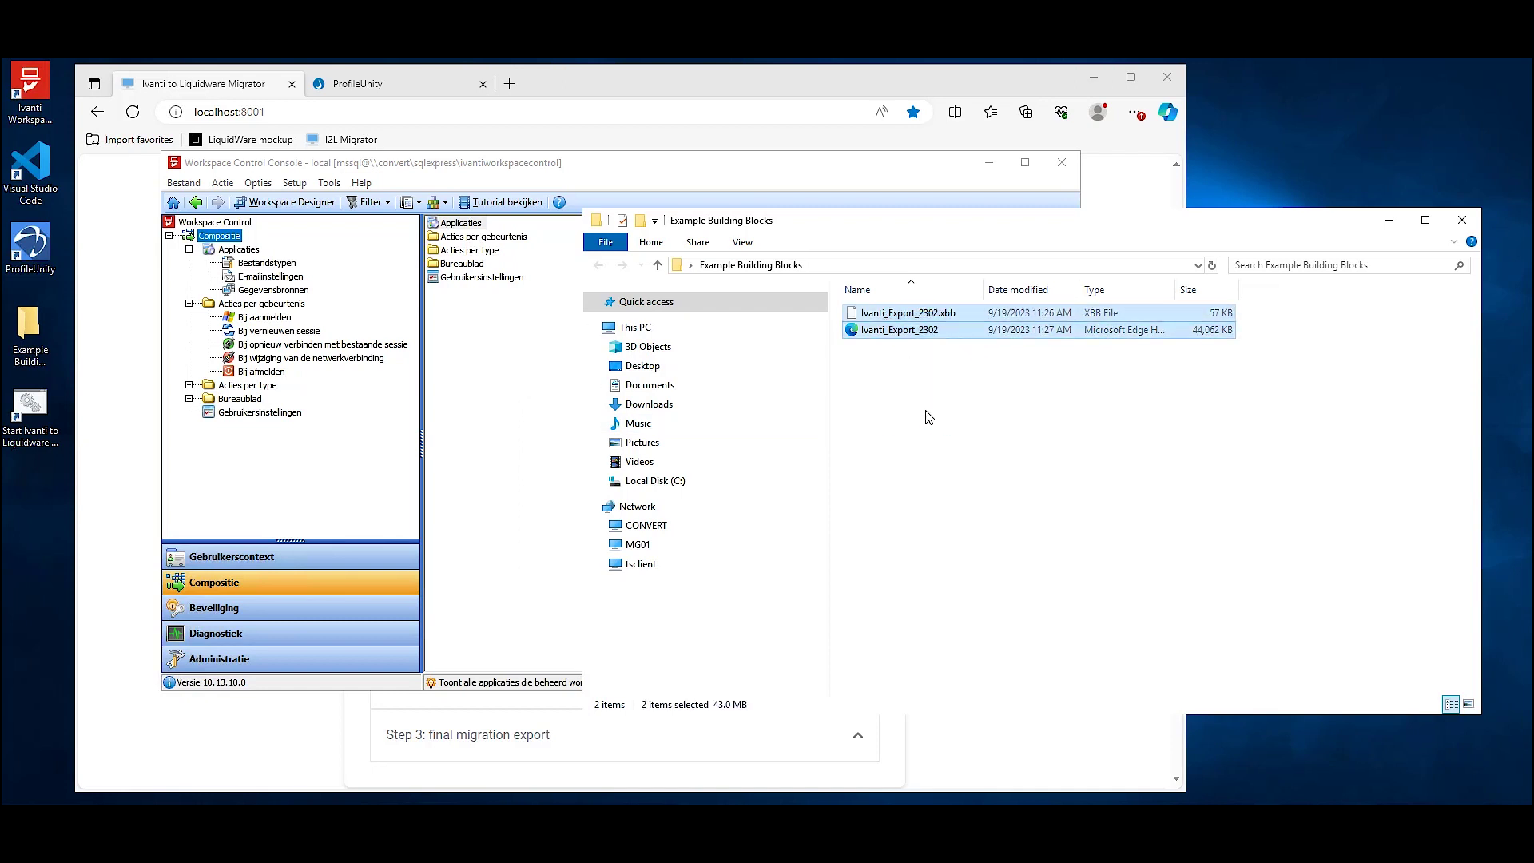
{"action": "left_click", "coordinate": [974, 453]}
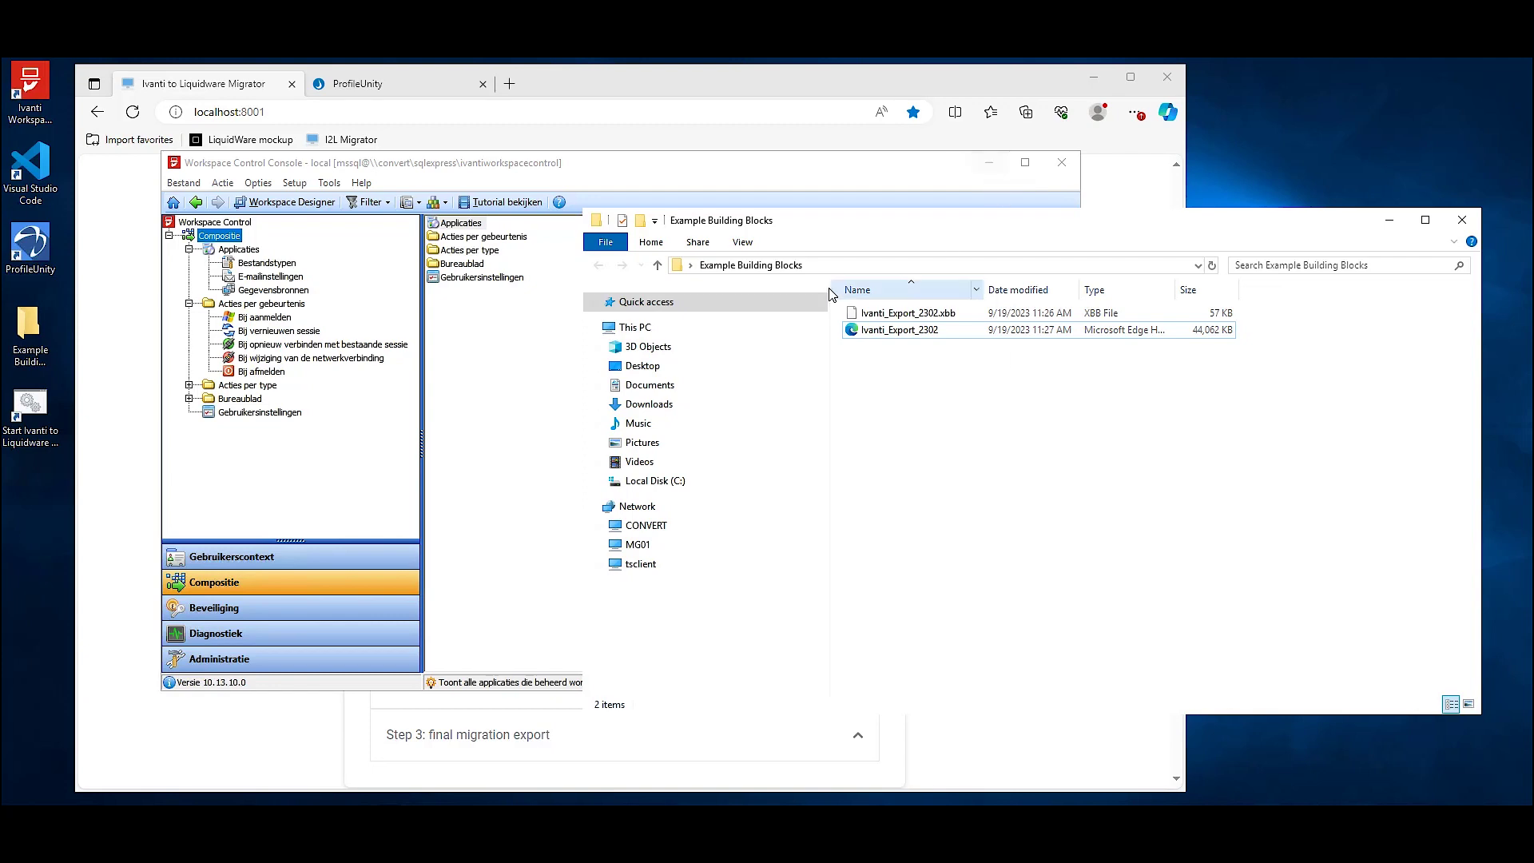
{"action": "left_click", "coordinate": [945, 268]}
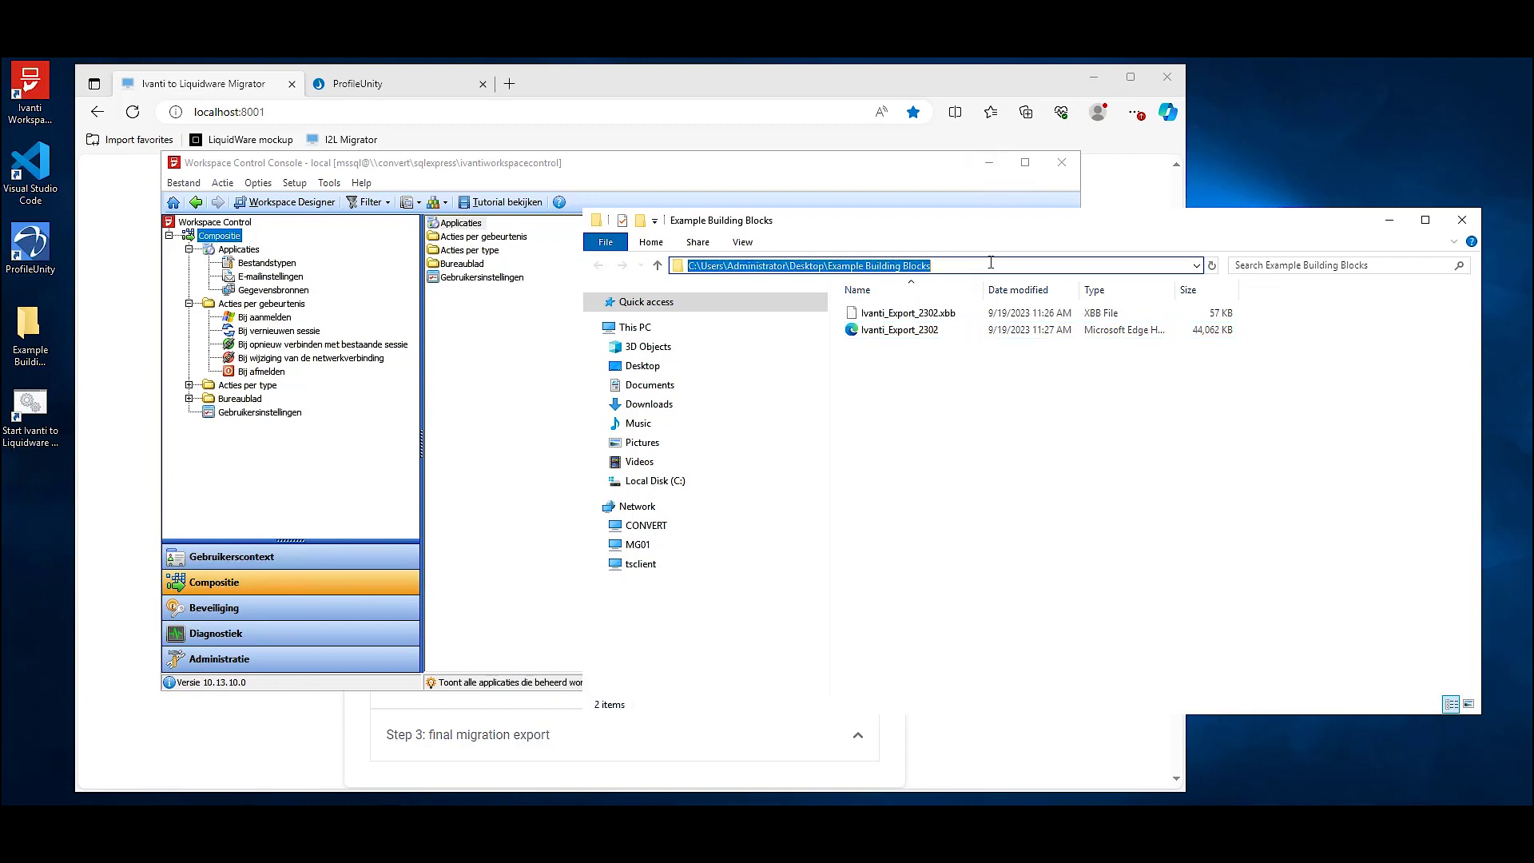
{"action": "key", "text": "ctrl+c"}
- Upload Ivanti_Export_2302.xml as the Step 1 building block and export its access controls
{"action": "left_click", "coordinate": [655, 93]}
{"action": "left_click", "coordinate": [459, 521]}
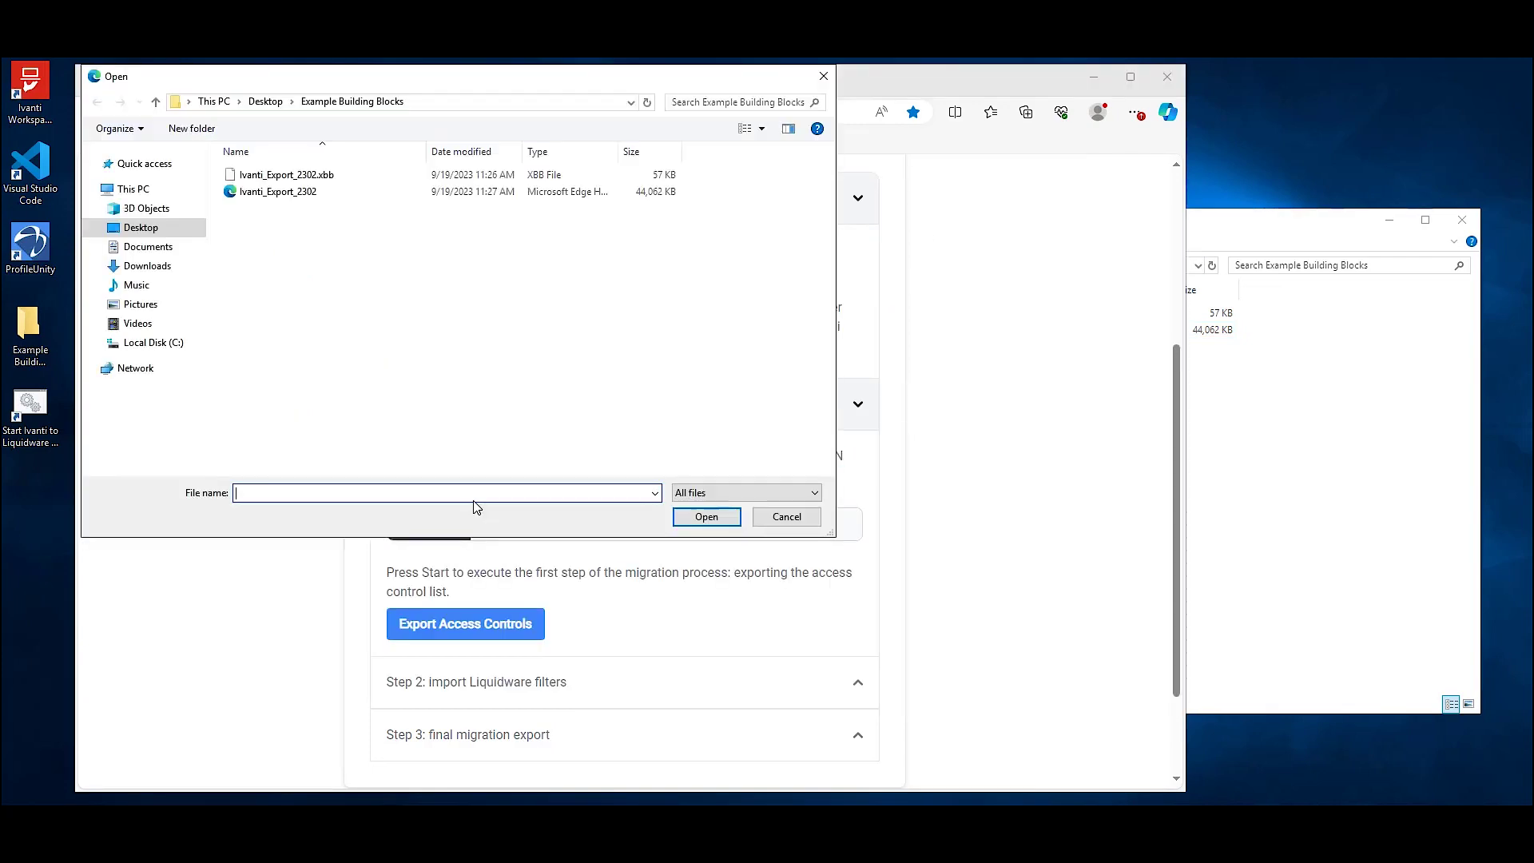
{"action": "key", "text": "ctrl+v"}
{"action": "left_click", "coordinate": [689, 516]}
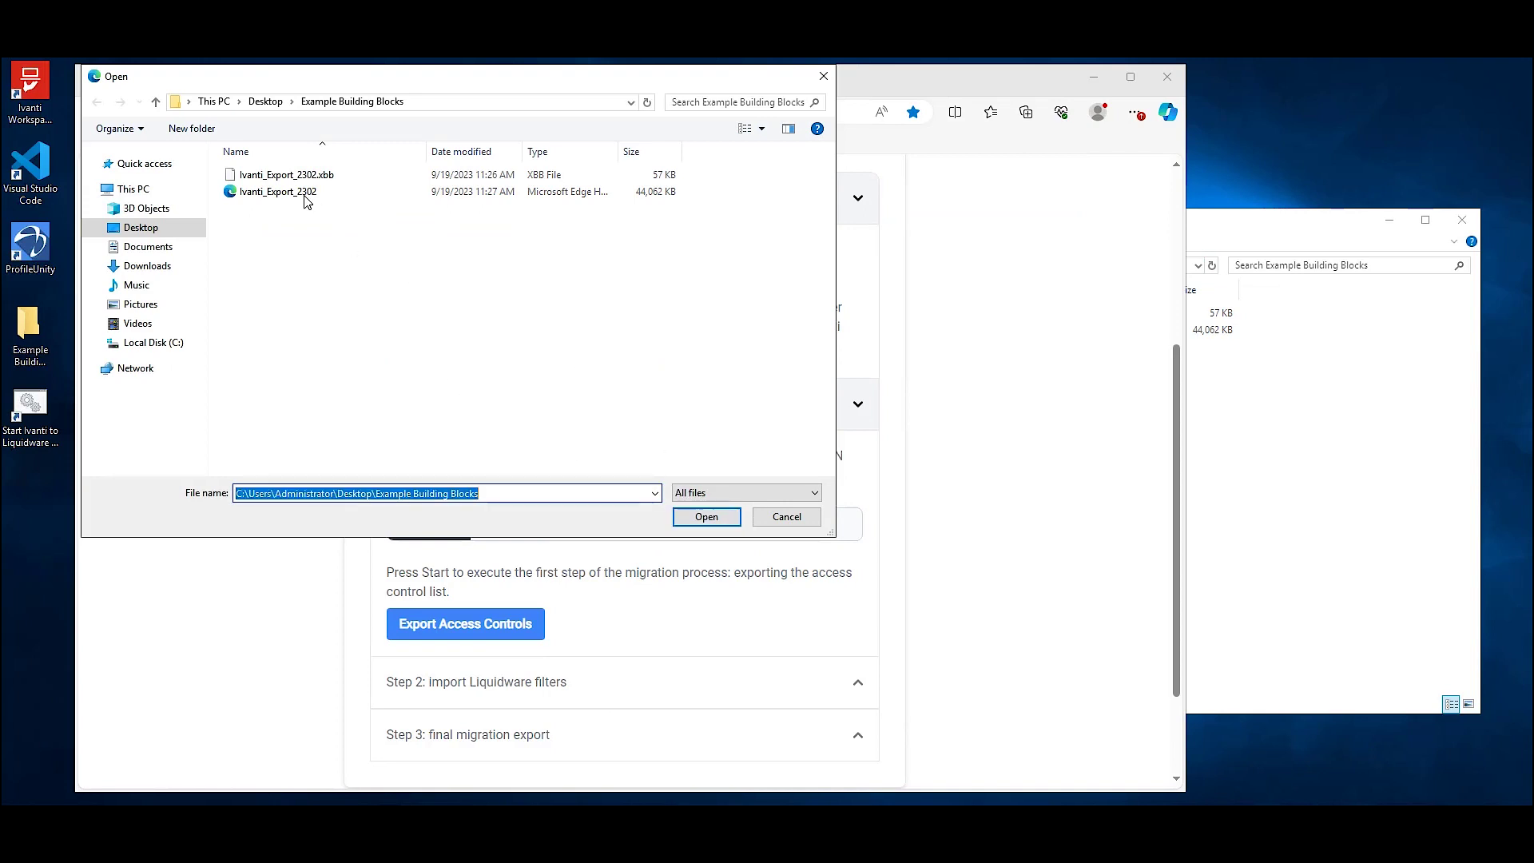
{"action": "left_click", "coordinate": [278, 191]}
{"action": "left_click", "coordinate": [685, 518]}
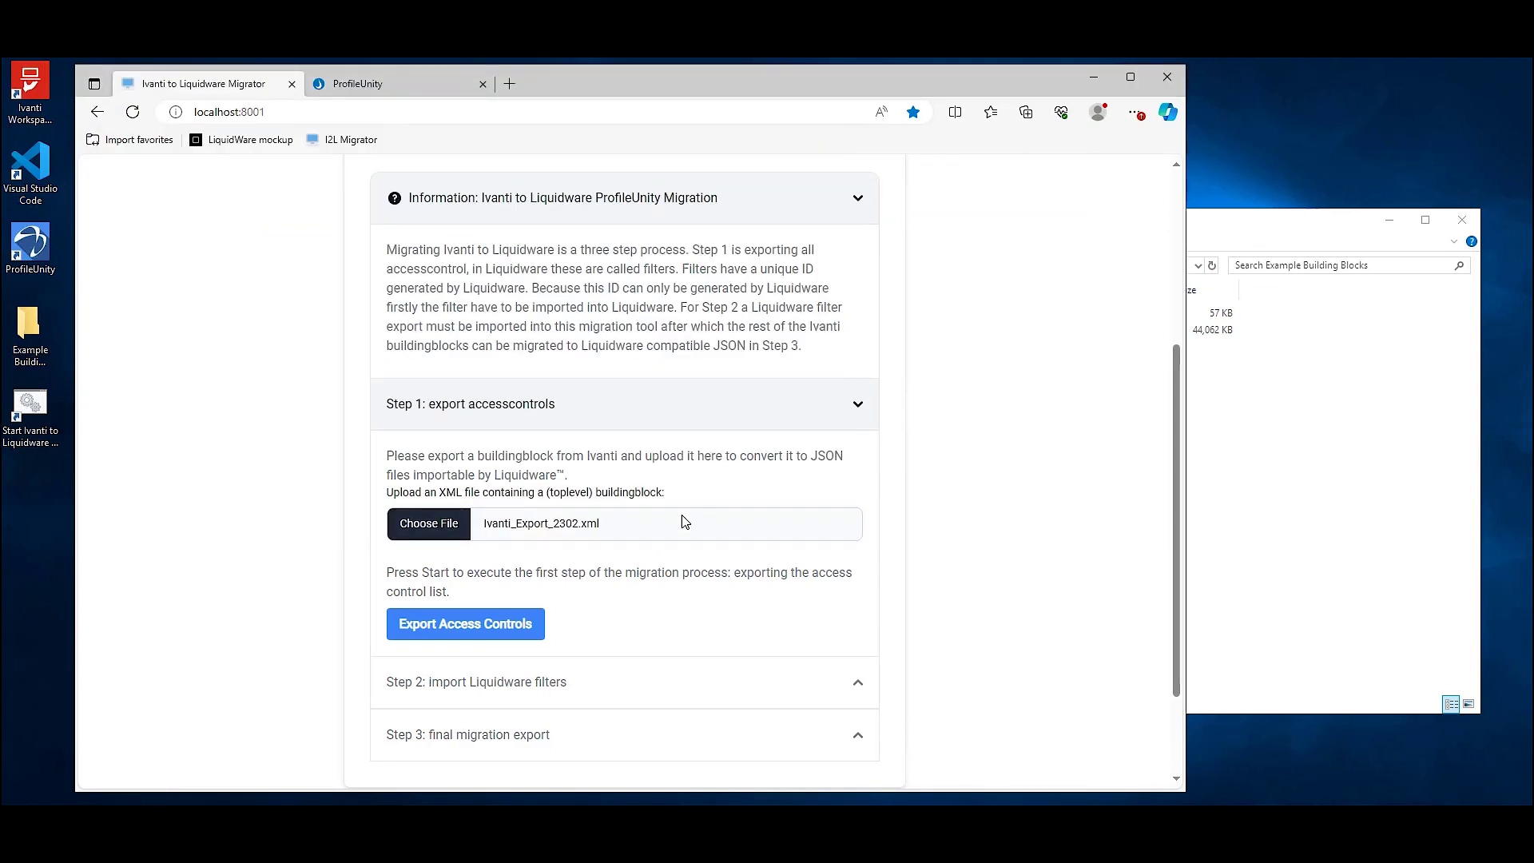
{"action": "left_click", "coordinate": [495, 635]}
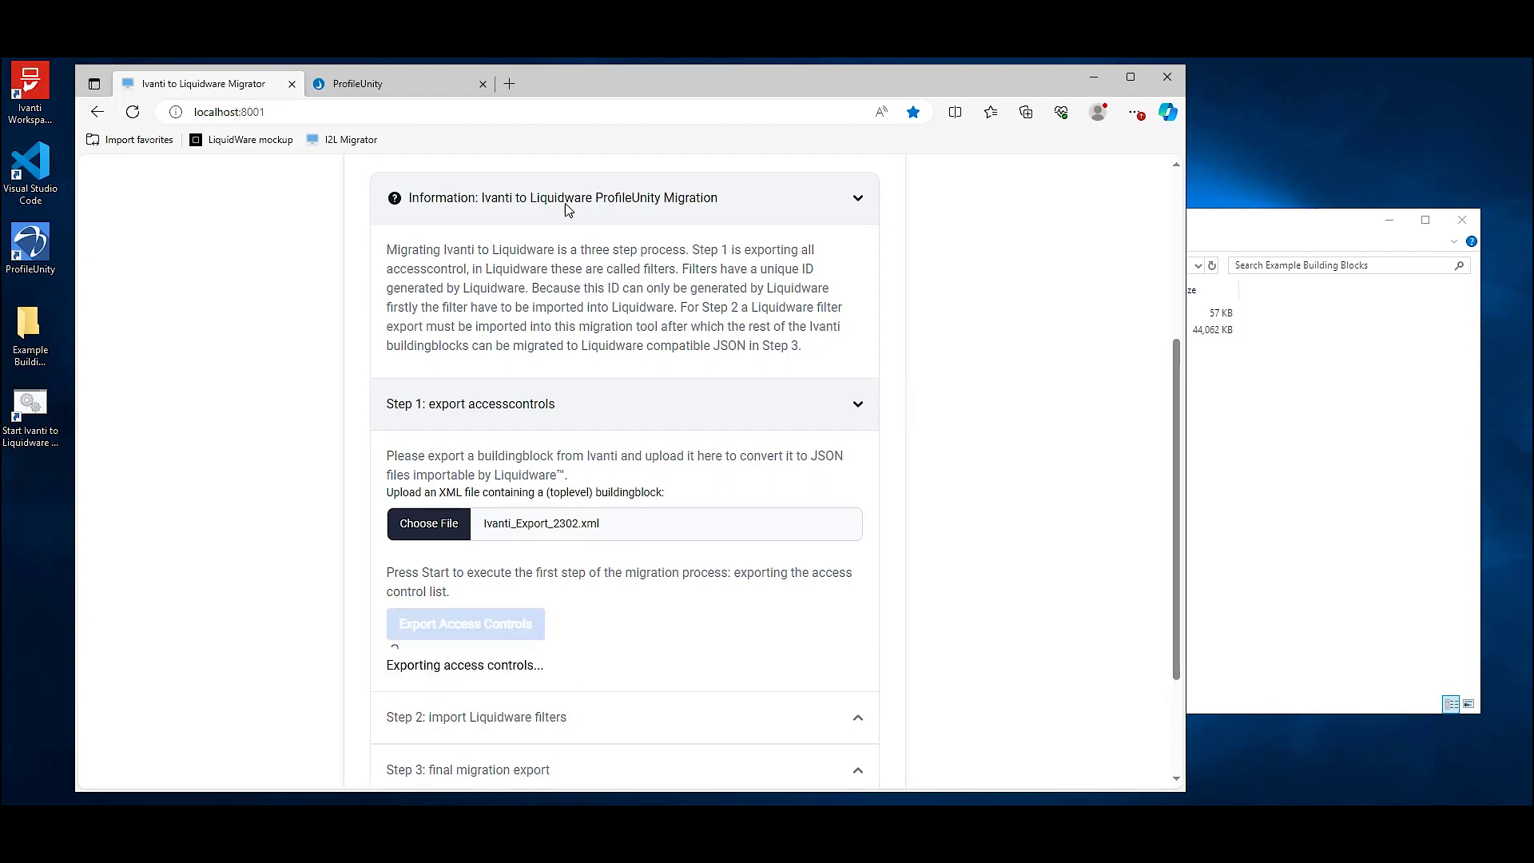
- Check the server log during the access-control export, then bring the Example Building Blocks folder forward
{"action": "scroll", "coordinate": [600, 363], "scroll_direction": "down", "scroll_amount": 1}
{"action": "key", "text": "alt+Tab"}
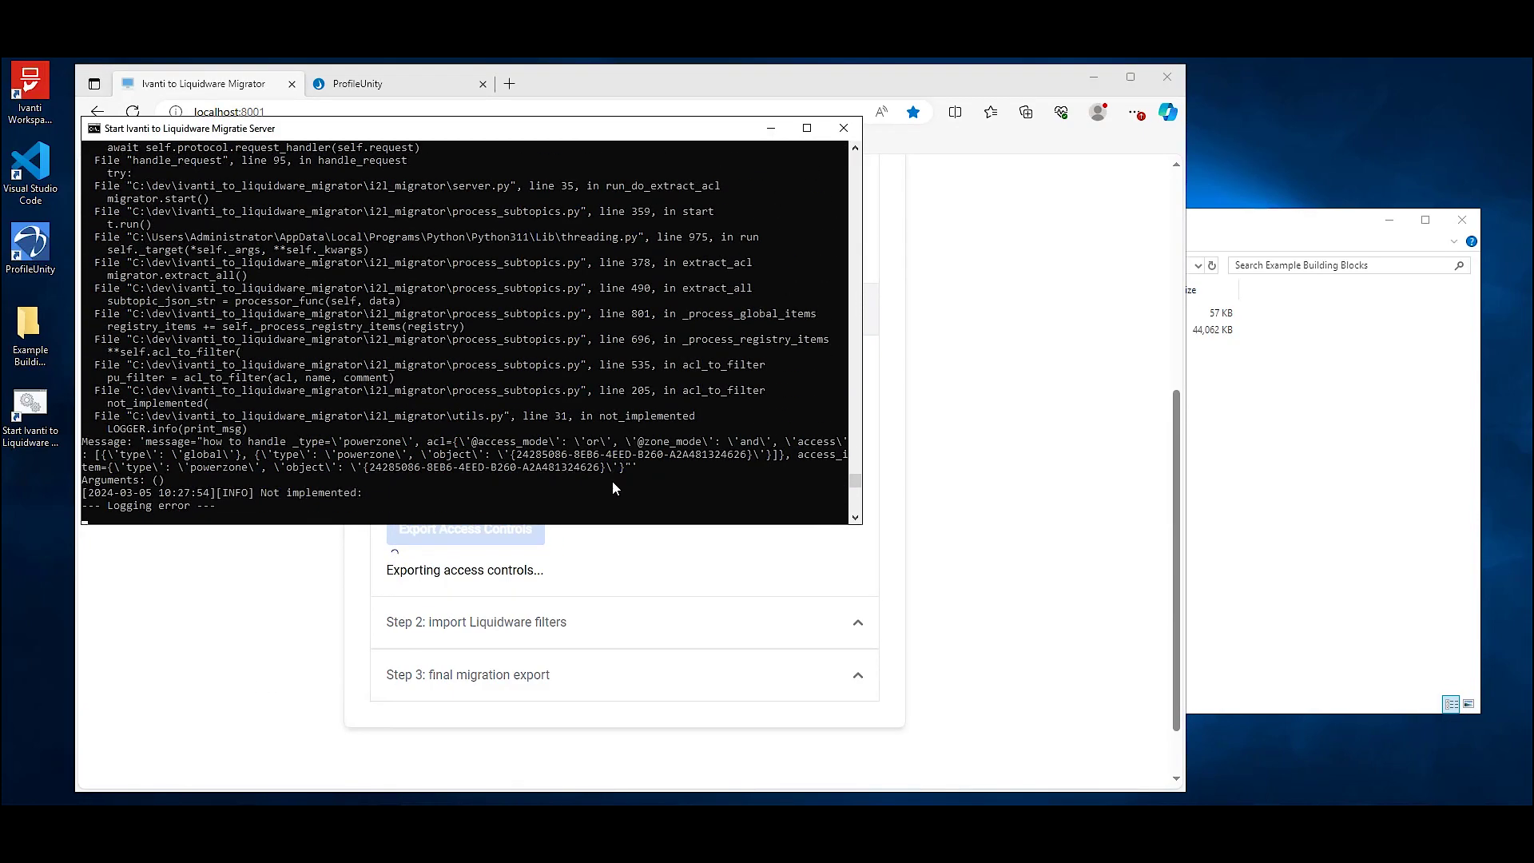
{"action": "left_click", "coordinate": [848, 86]}
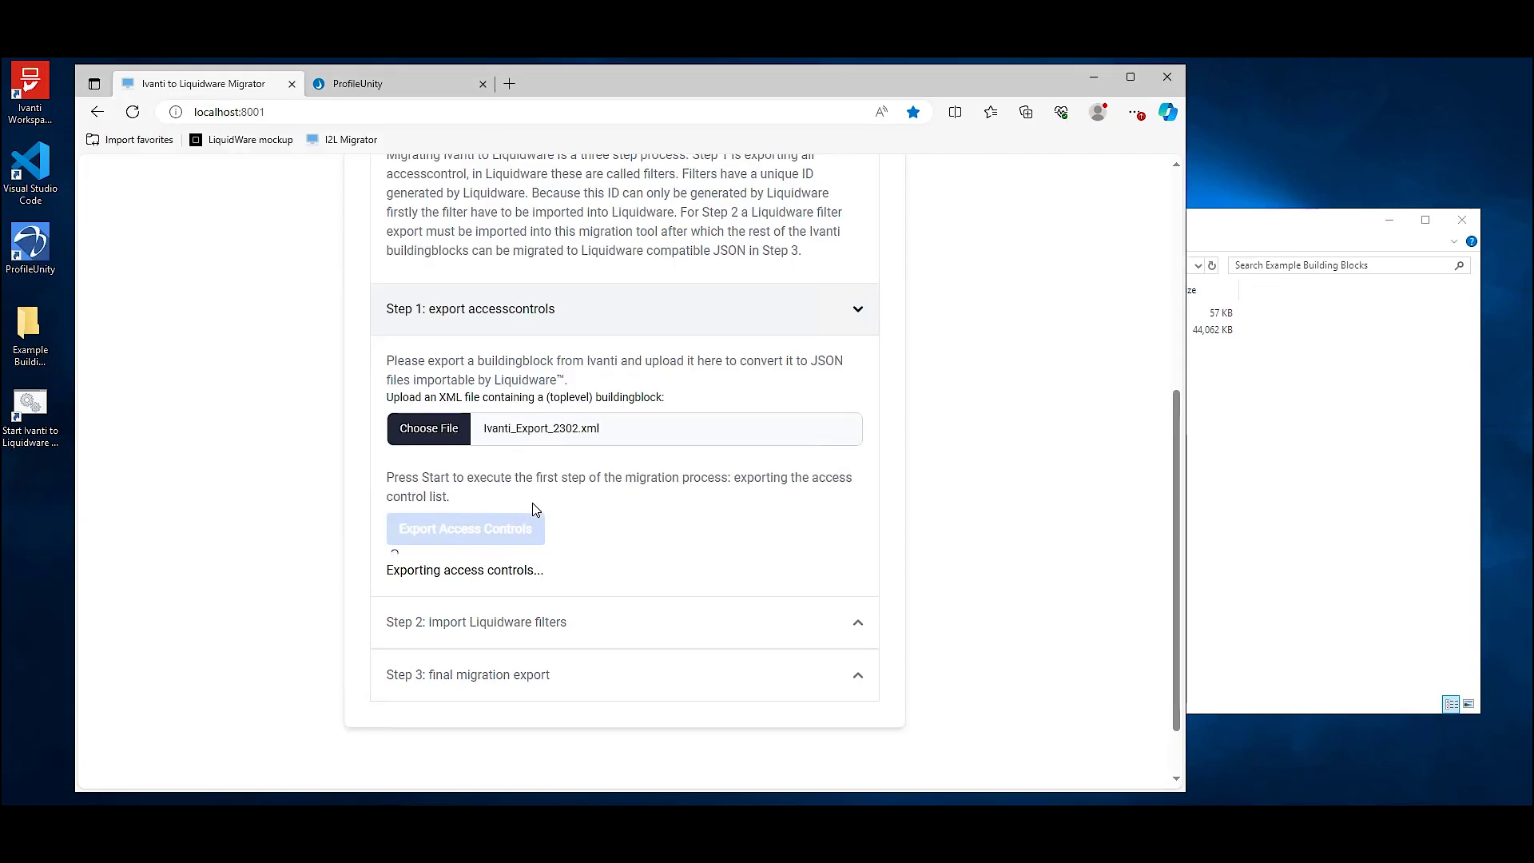
{"action": "left_click", "coordinate": [1400, 402]}
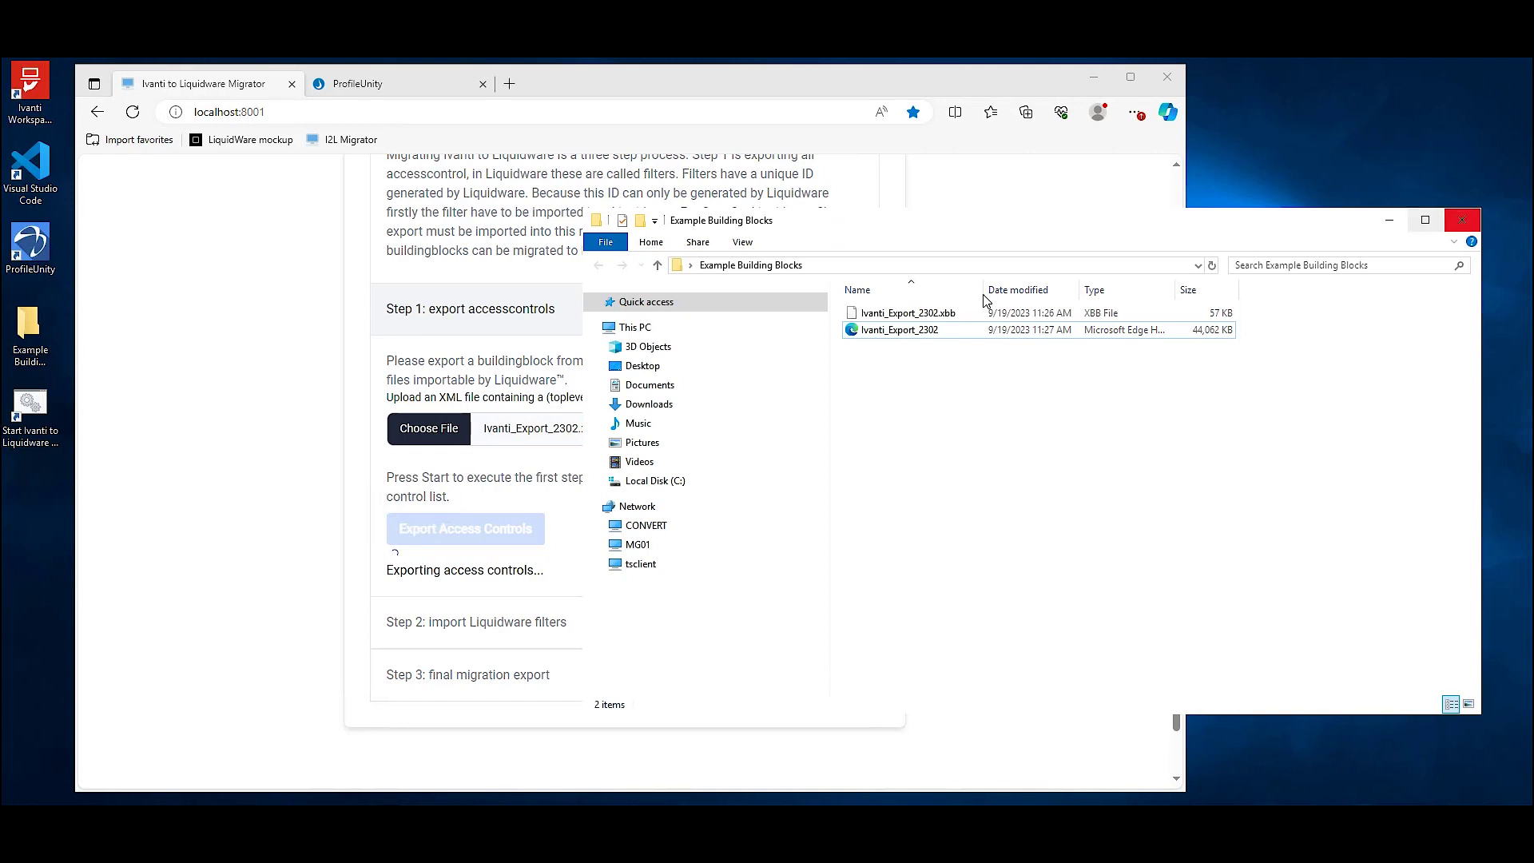
- Show the Downloads folder in File Explorer, then return to the migrator page
{"action": "left_click", "coordinate": [655, 406]}
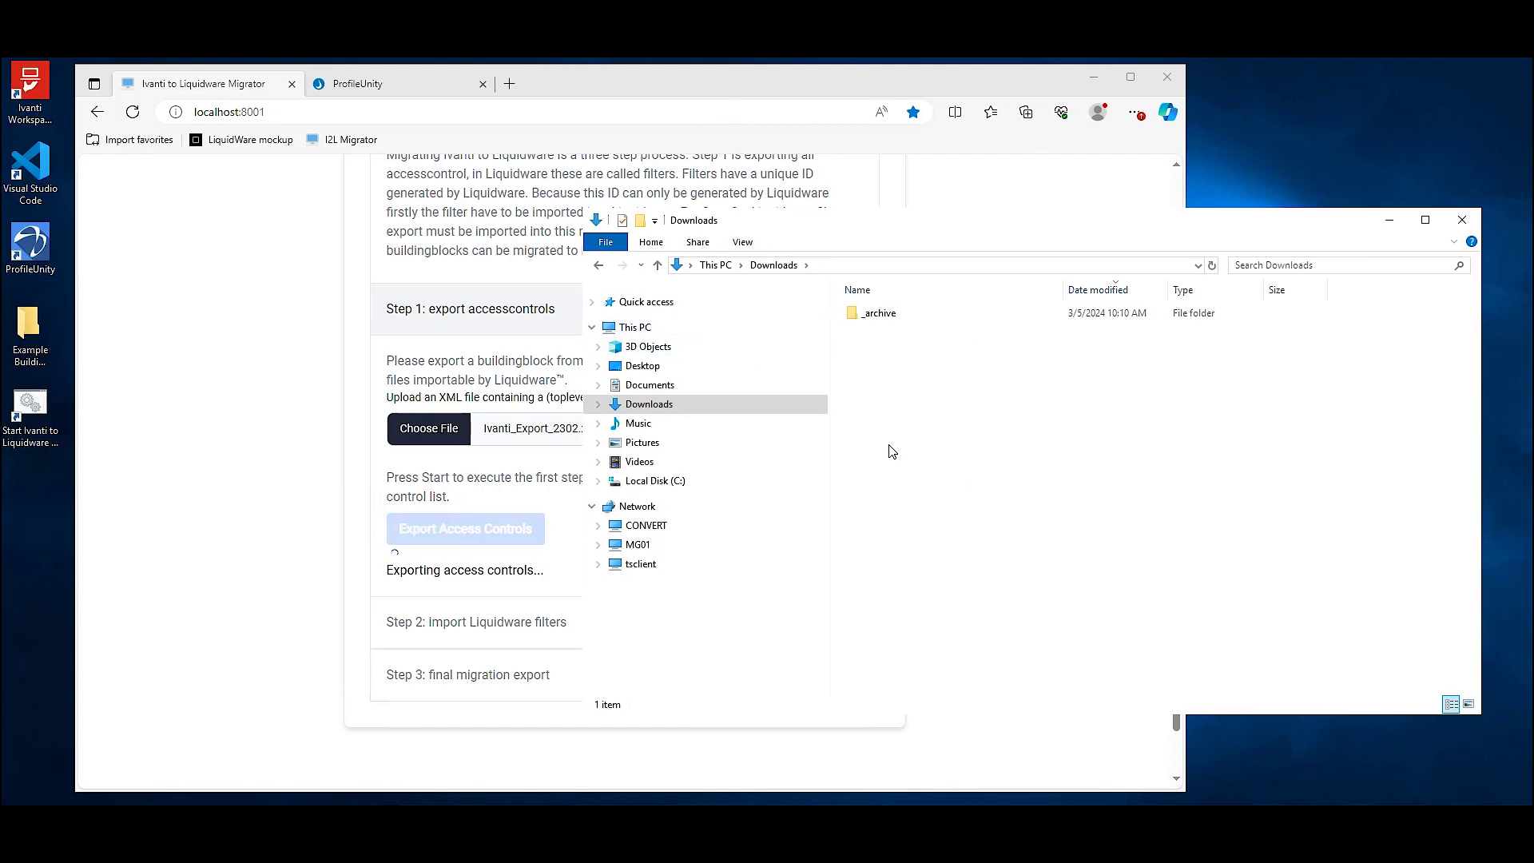
{"action": "left_click", "coordinate": [602, 73]}
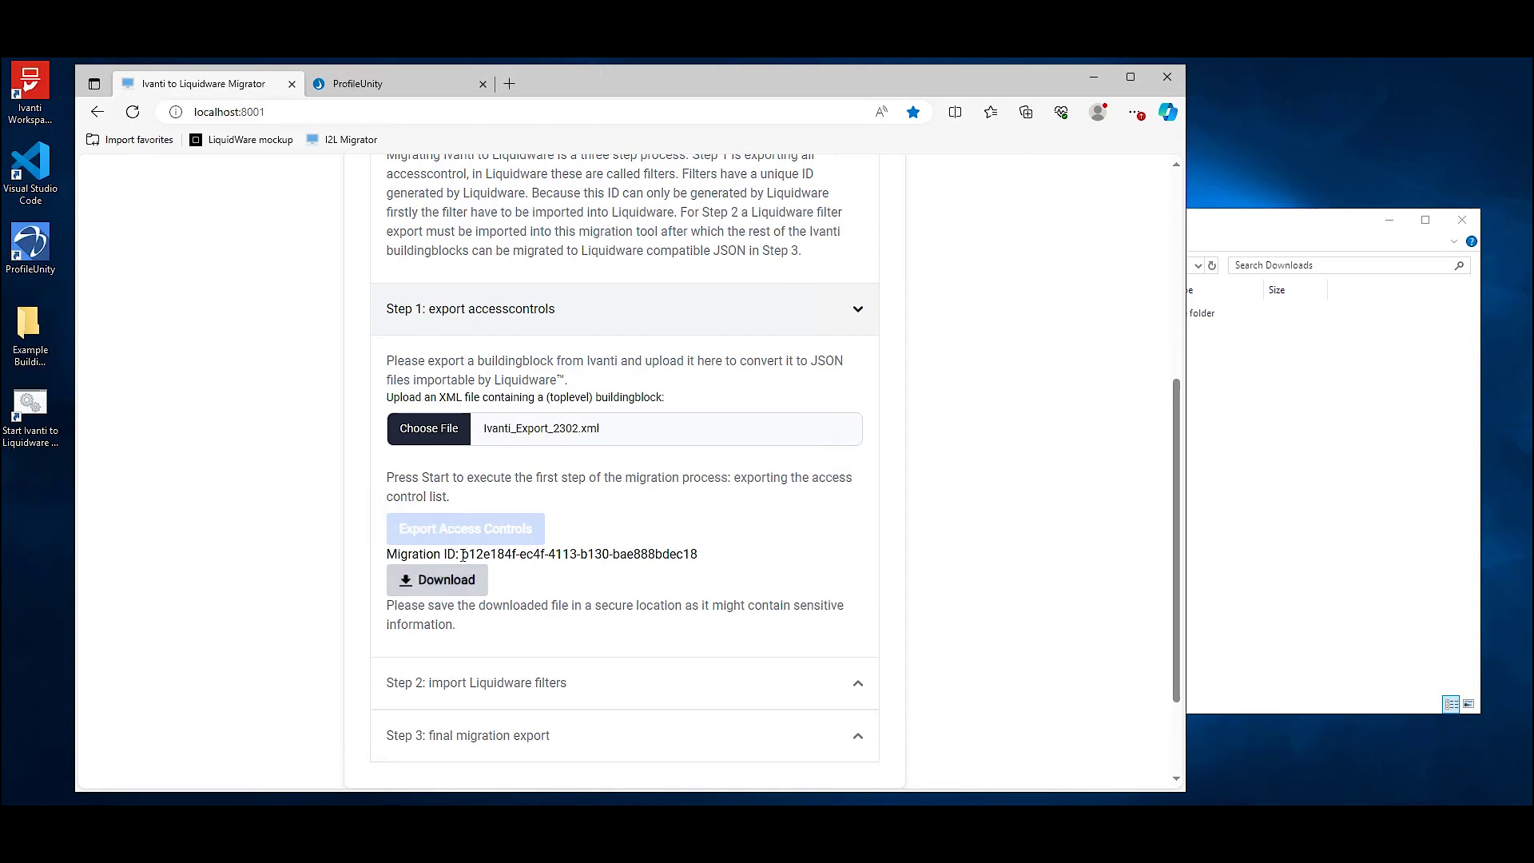
- Select the Migration ID, download the 91 KB acl JSON export, and confirm it in Downloads
{"action": "left_click_drag", "start_coordinate": [508, 557], "coordinate": [739, 562]}
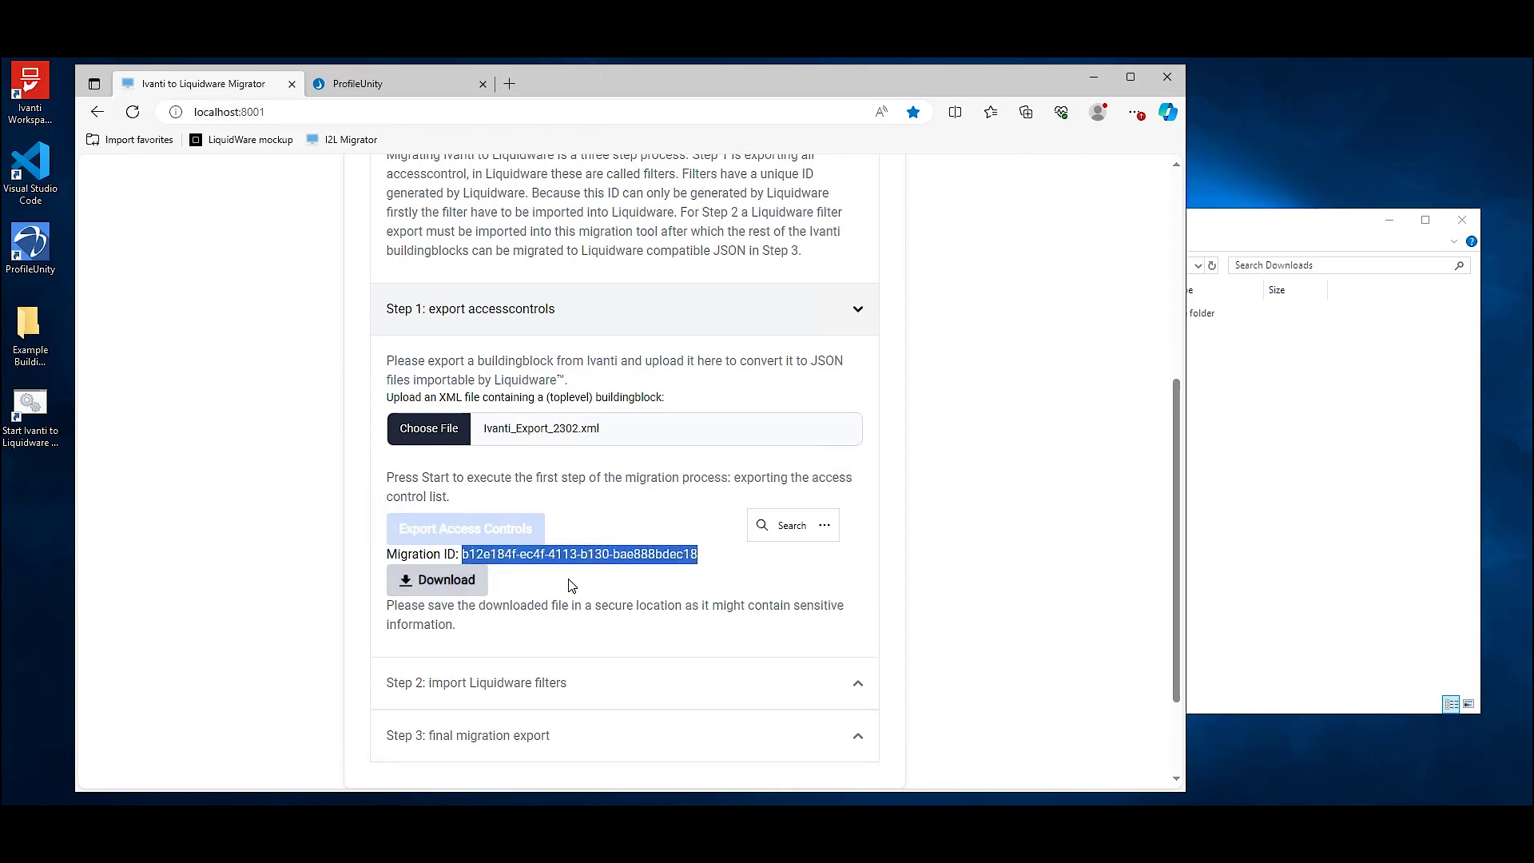
{"action": "left_click", "coordinate": [459, 589]}
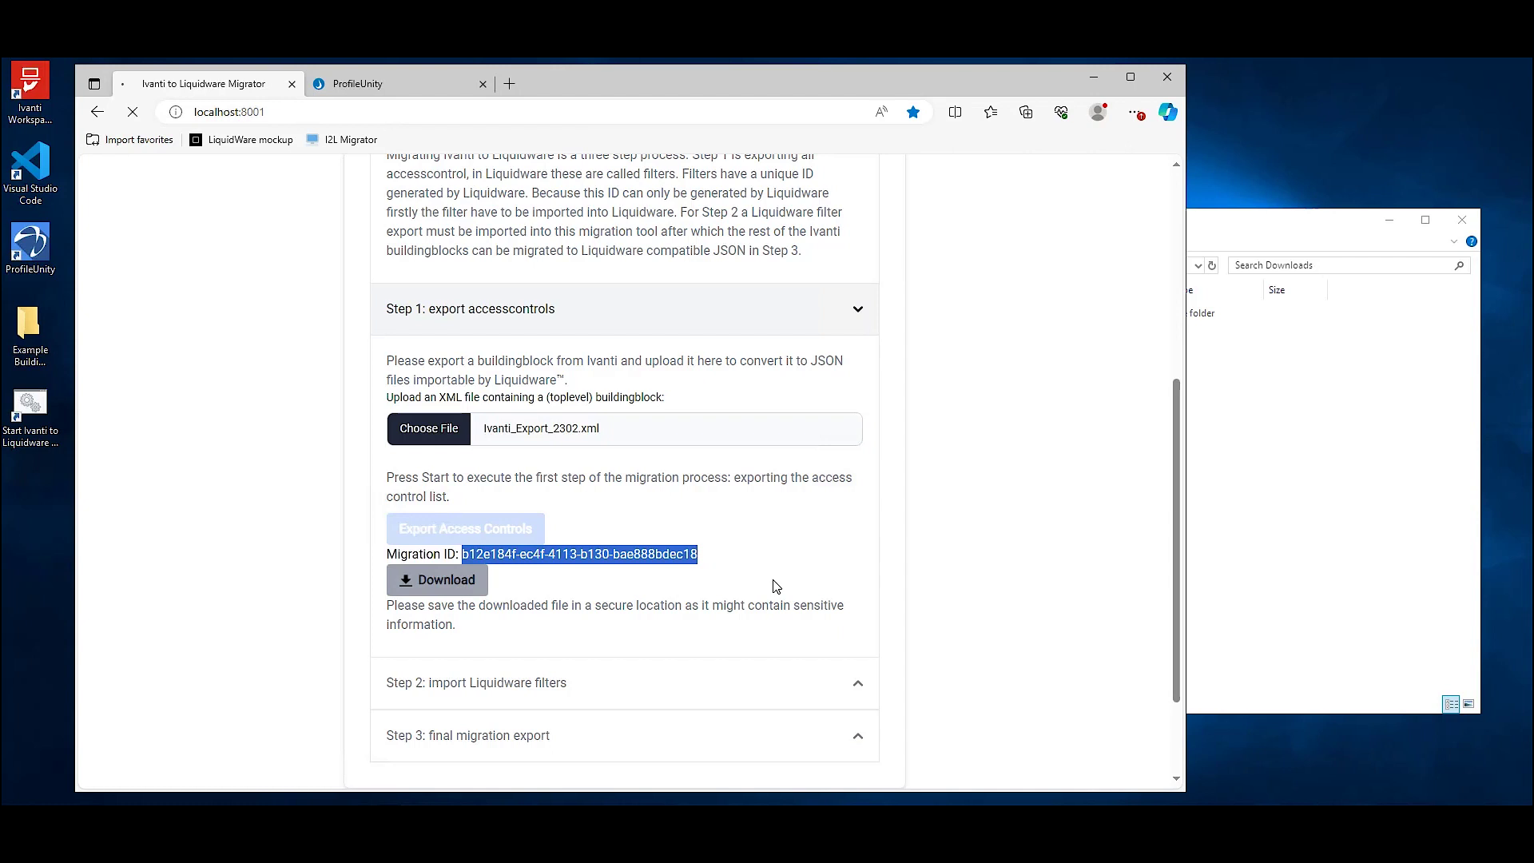
{"action": "left_click", "coordinate": [1372, 440]}
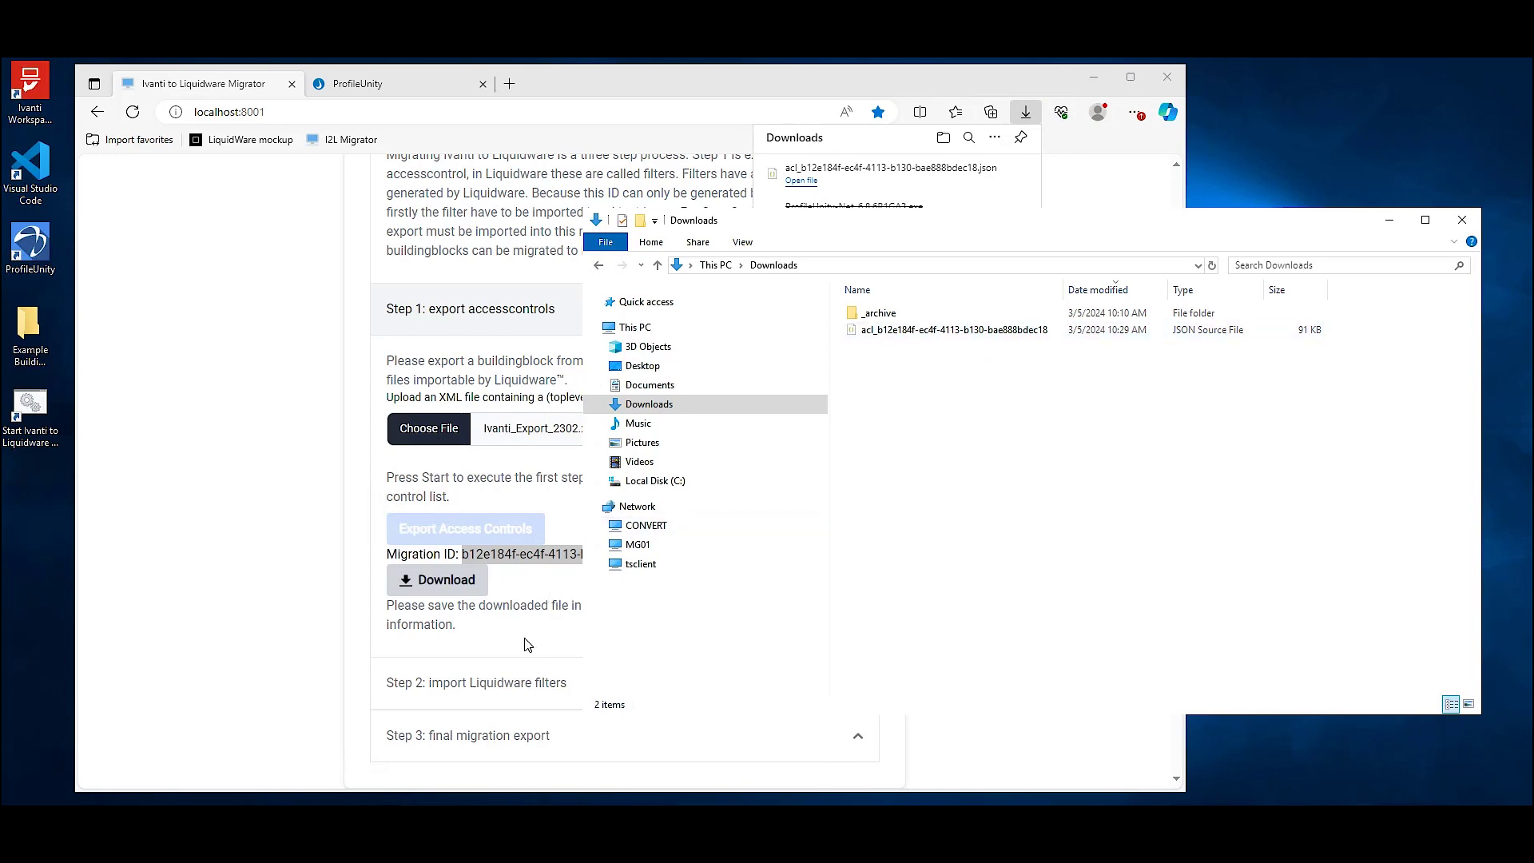
{"action": "left_click", "coordinate": [572, 620]}
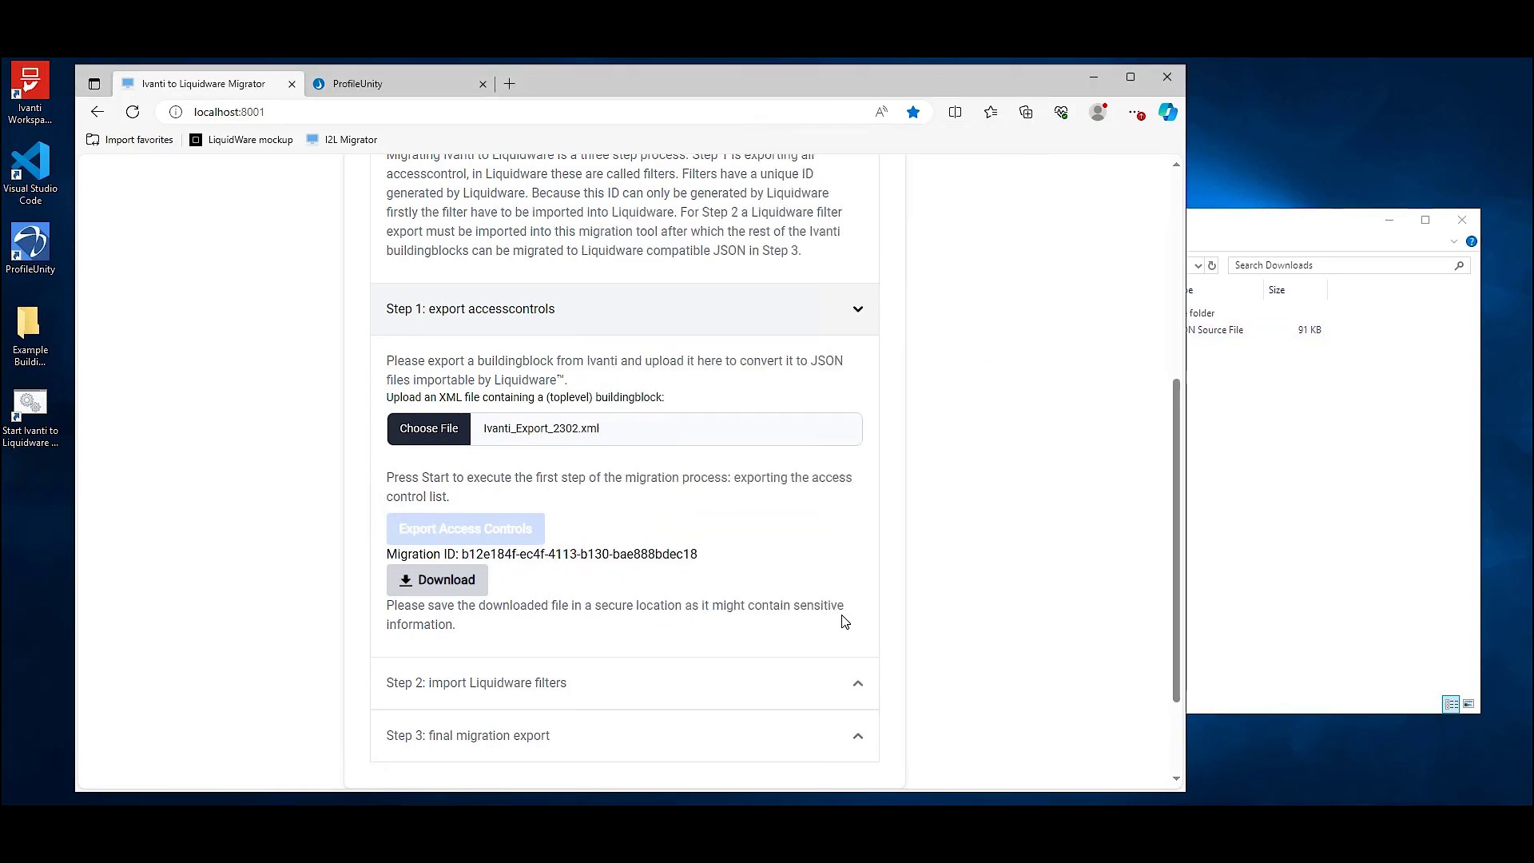
- Collapse Step 1, expand Step 2, and compare its acl JSON file name with the one in Downloads
{"action": "left_click", "coordinate": [859, 313]}
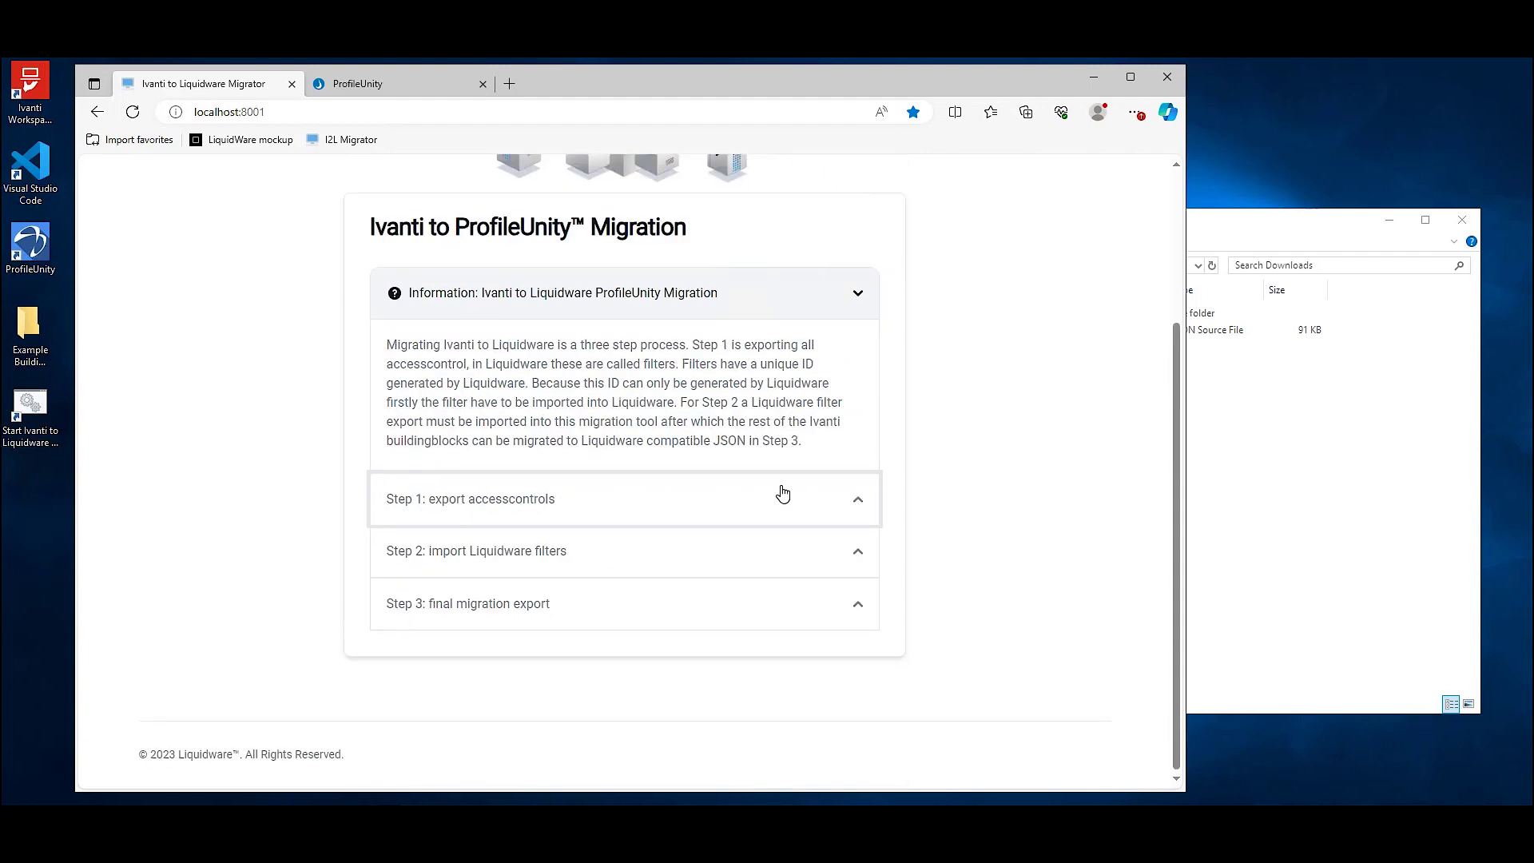
{"action": "left_click", "coordinate": [859, 558]}
{"action": "scroll", "coordinate": [625, 500], "scroll_direction": "down", "scroll_amount": 3}
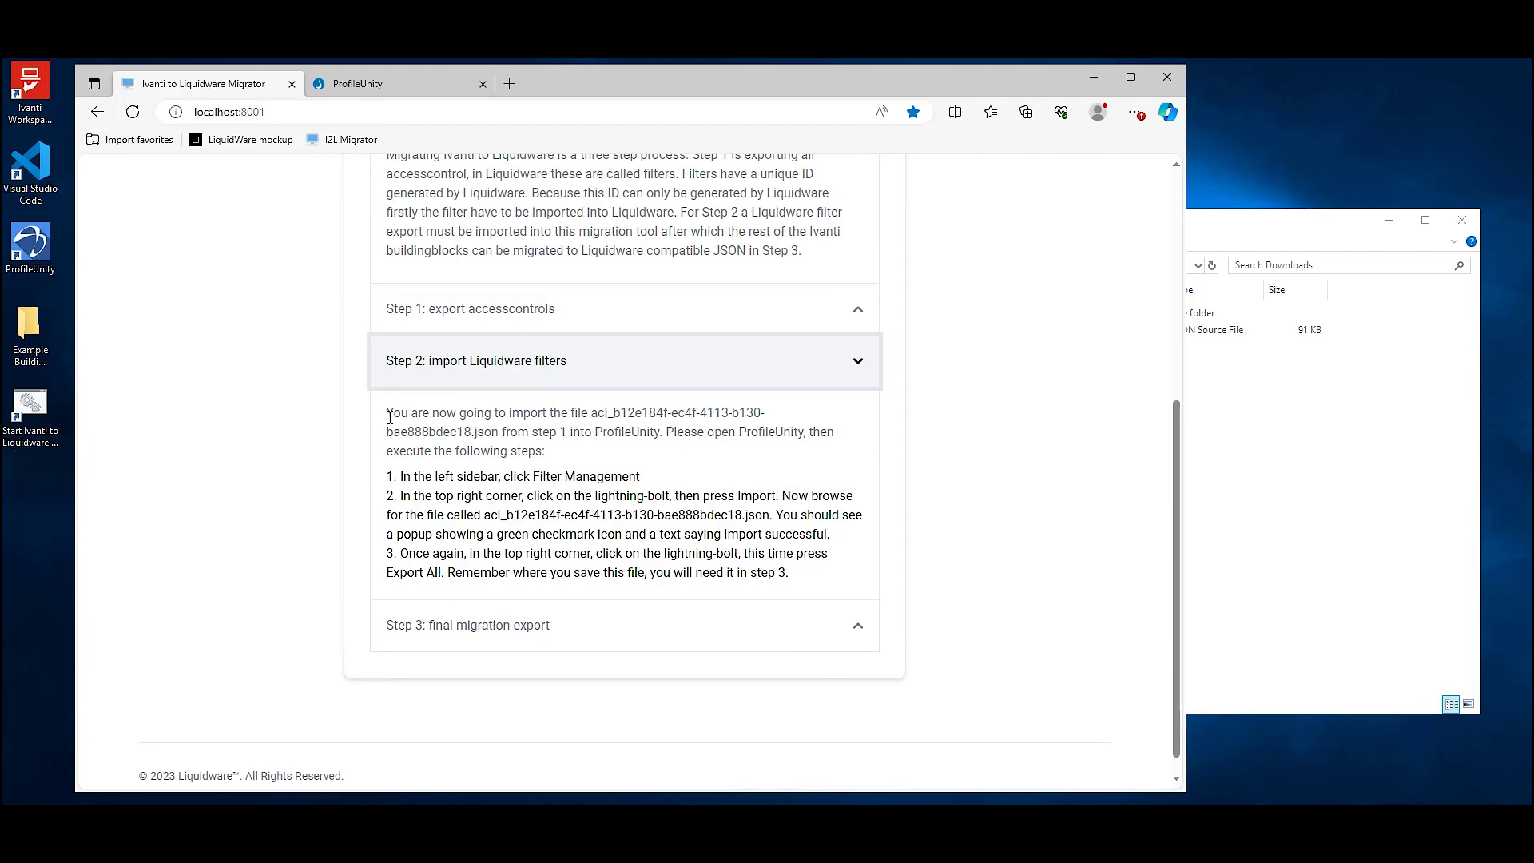
{"action": "left_click_drag", "start_coordinate": [386, 413], "coordinate": [498, 433]}
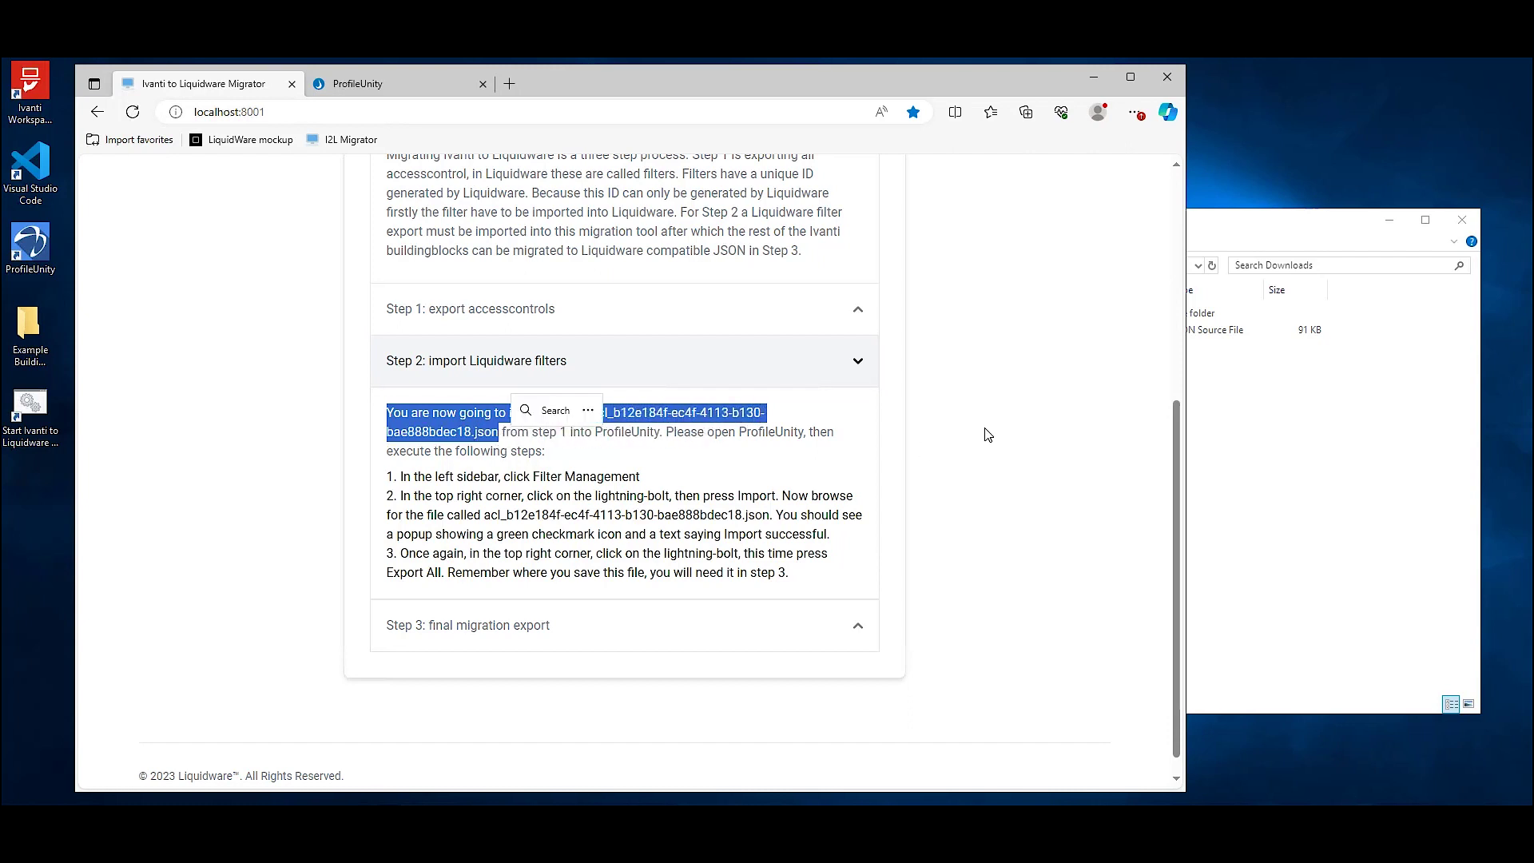
{"action": "left_click", "coordinate": [1344, 453]}
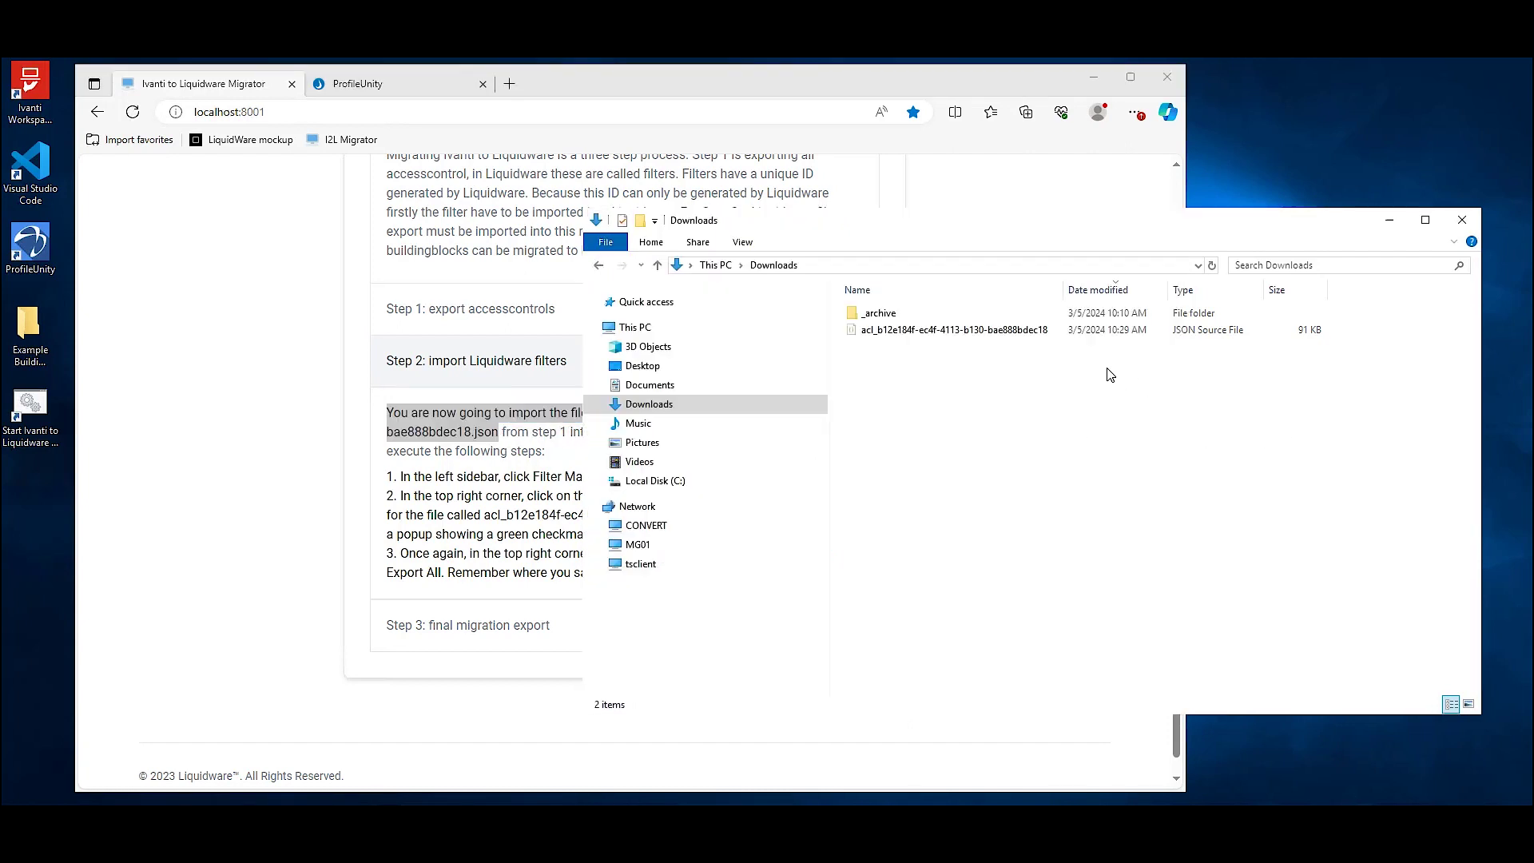
{"action": "left_click", "coordinate": [485, 482]}
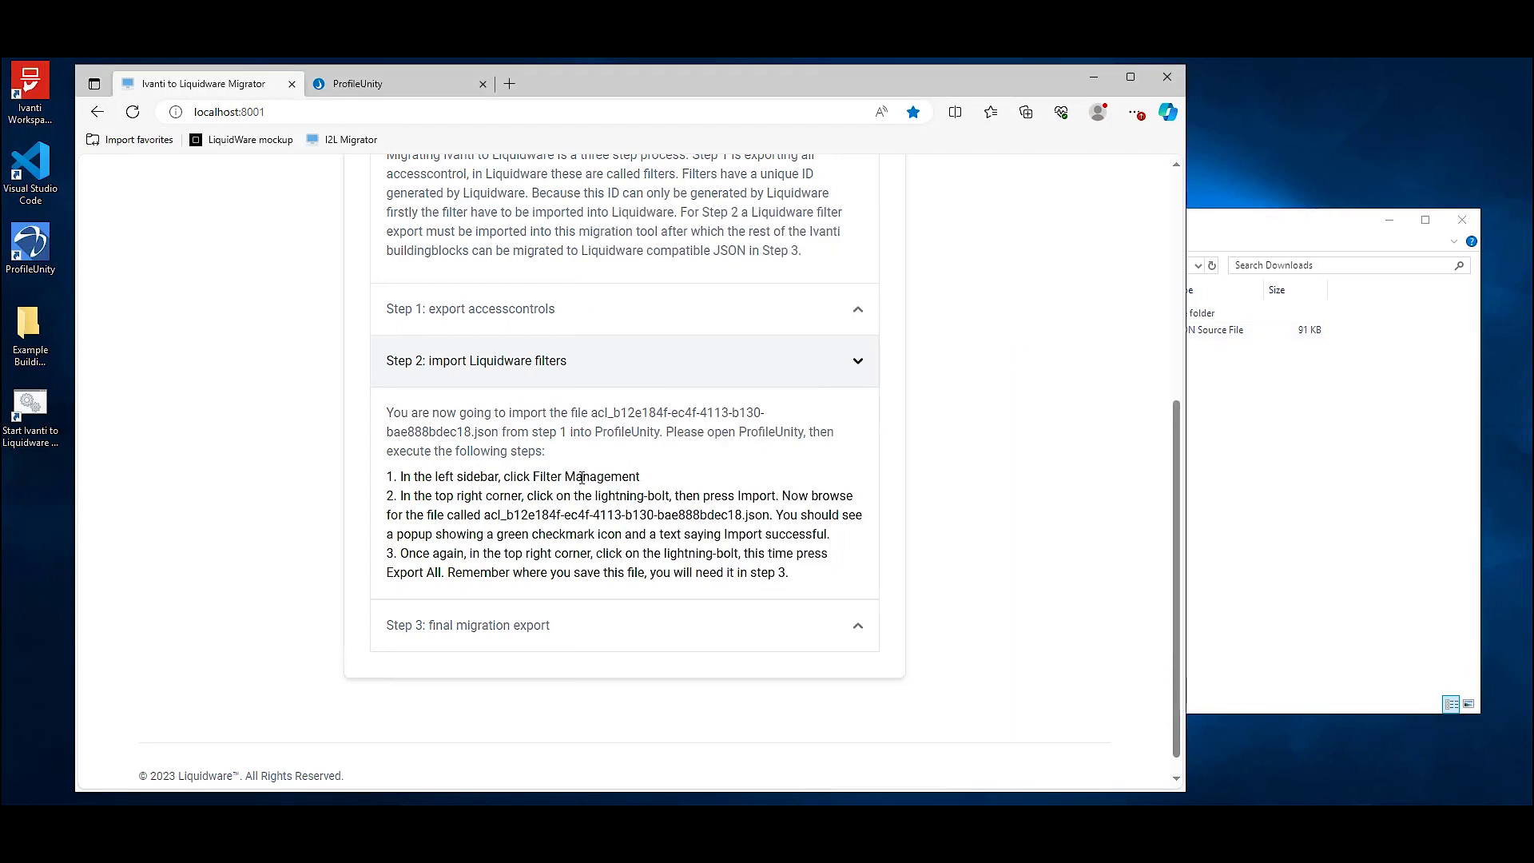
{"action": "left_click_drag", "start_coordinate": [629, 477], "coordinate": [540, 477]}
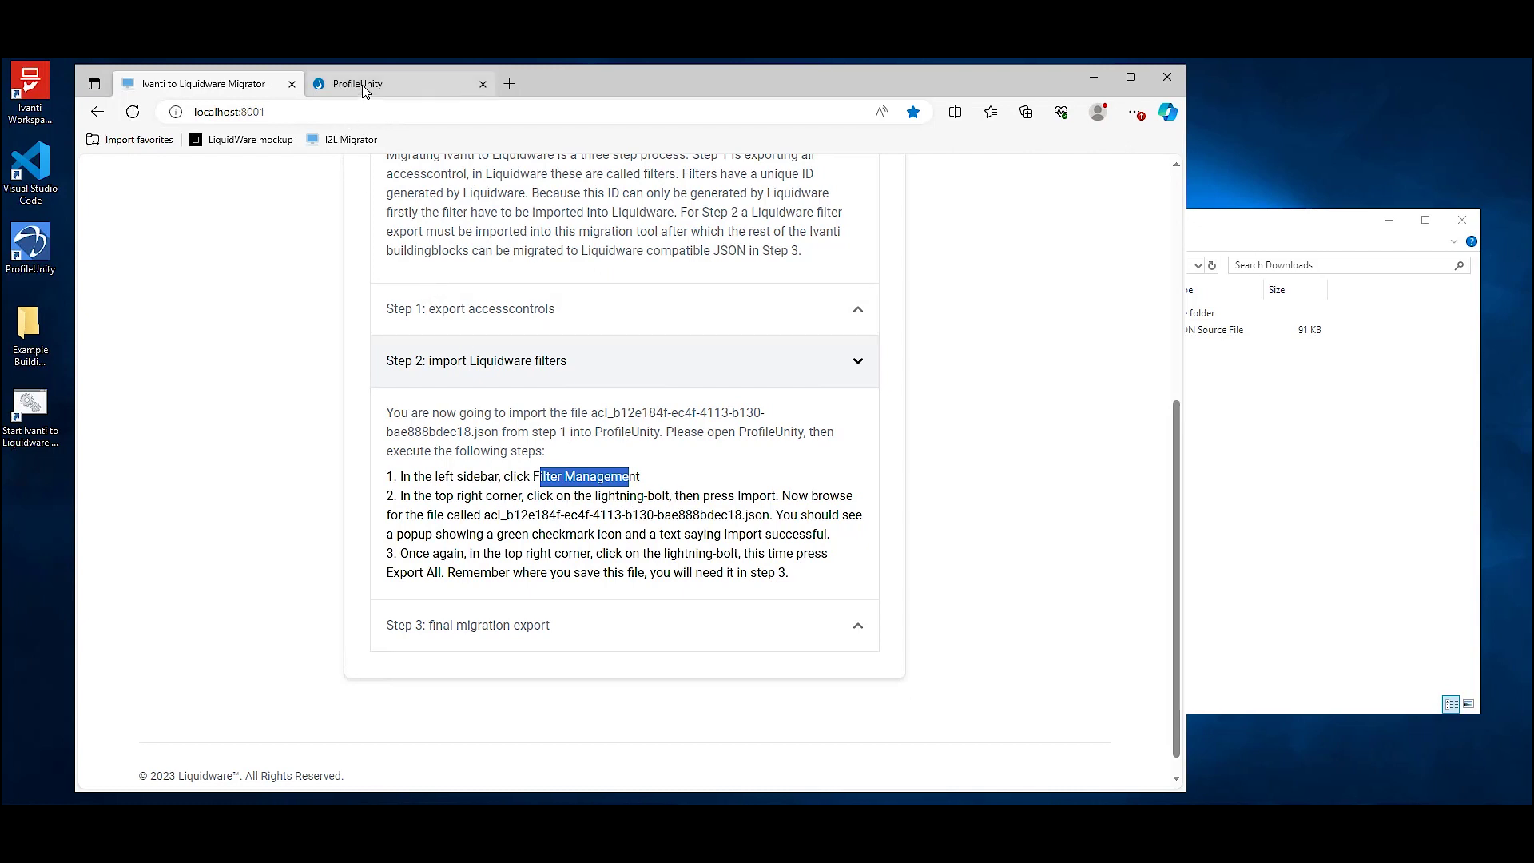
- Import the acl JSON file from Downloads into ProfileUnity's Filter Management
{"action": "mouse_move", "coordinate": [362, 88]}
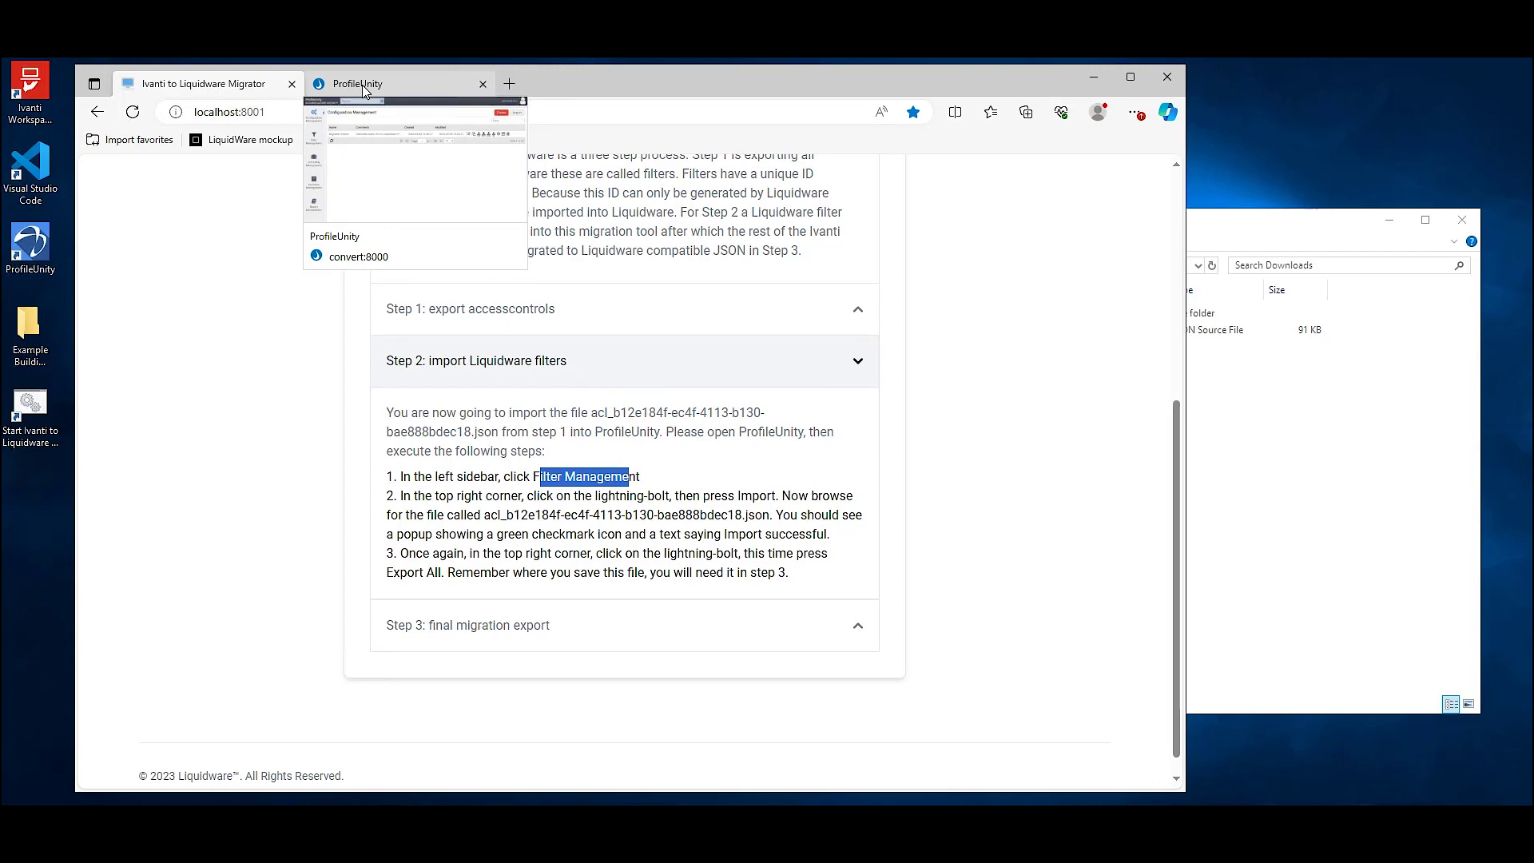
{"action": "left_click", "coordinate": [362, 85]}
{"action": "left_click", "coordinate": [130, 363]}
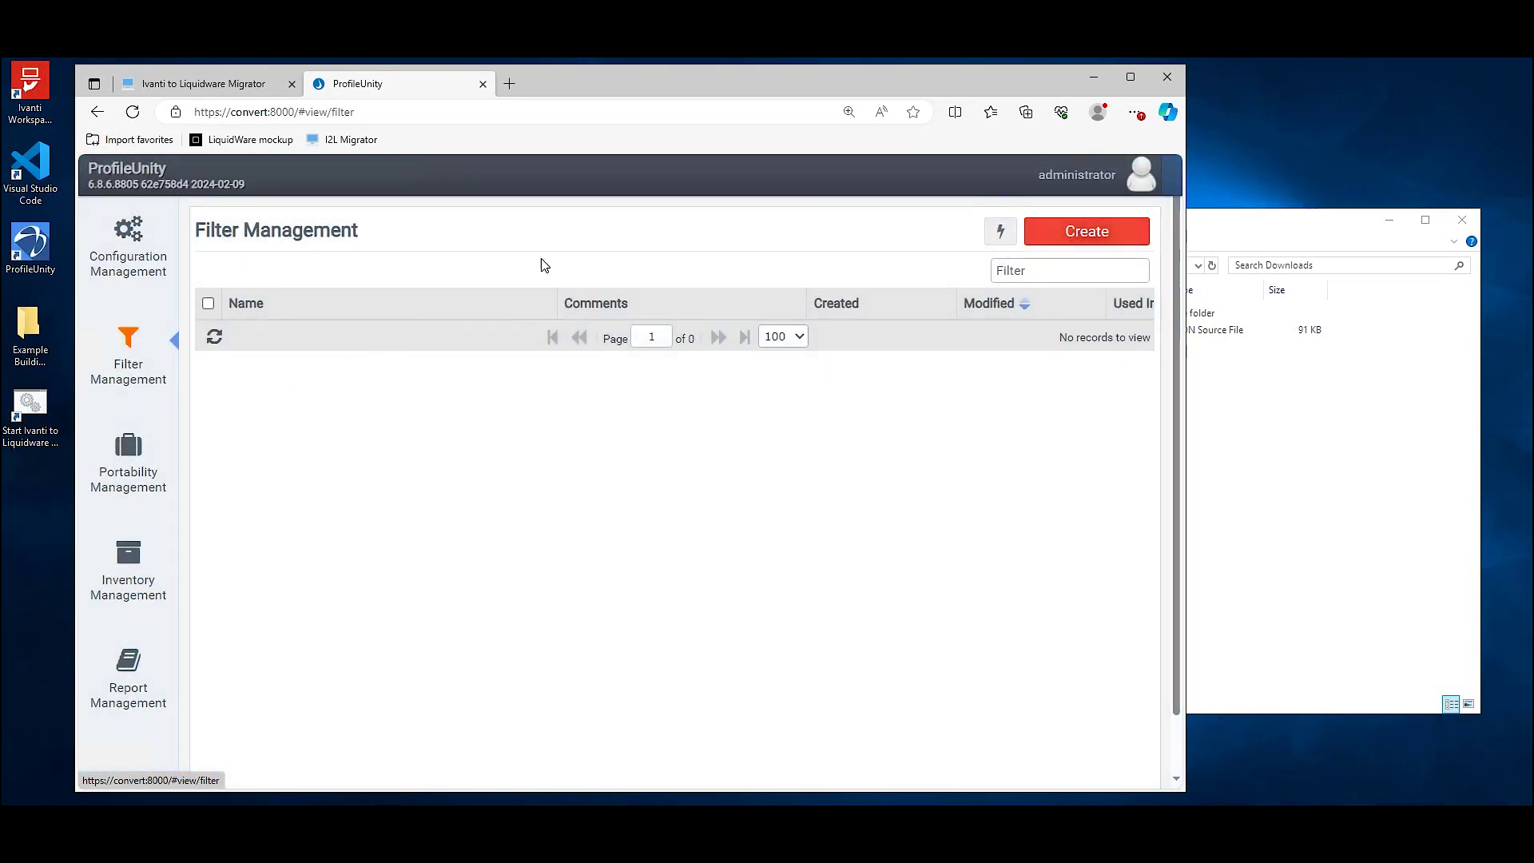
{"action": "left_click", "coordinate": [999, 234]}
{"action": "left_click", "coordinate": [1037, 417]}
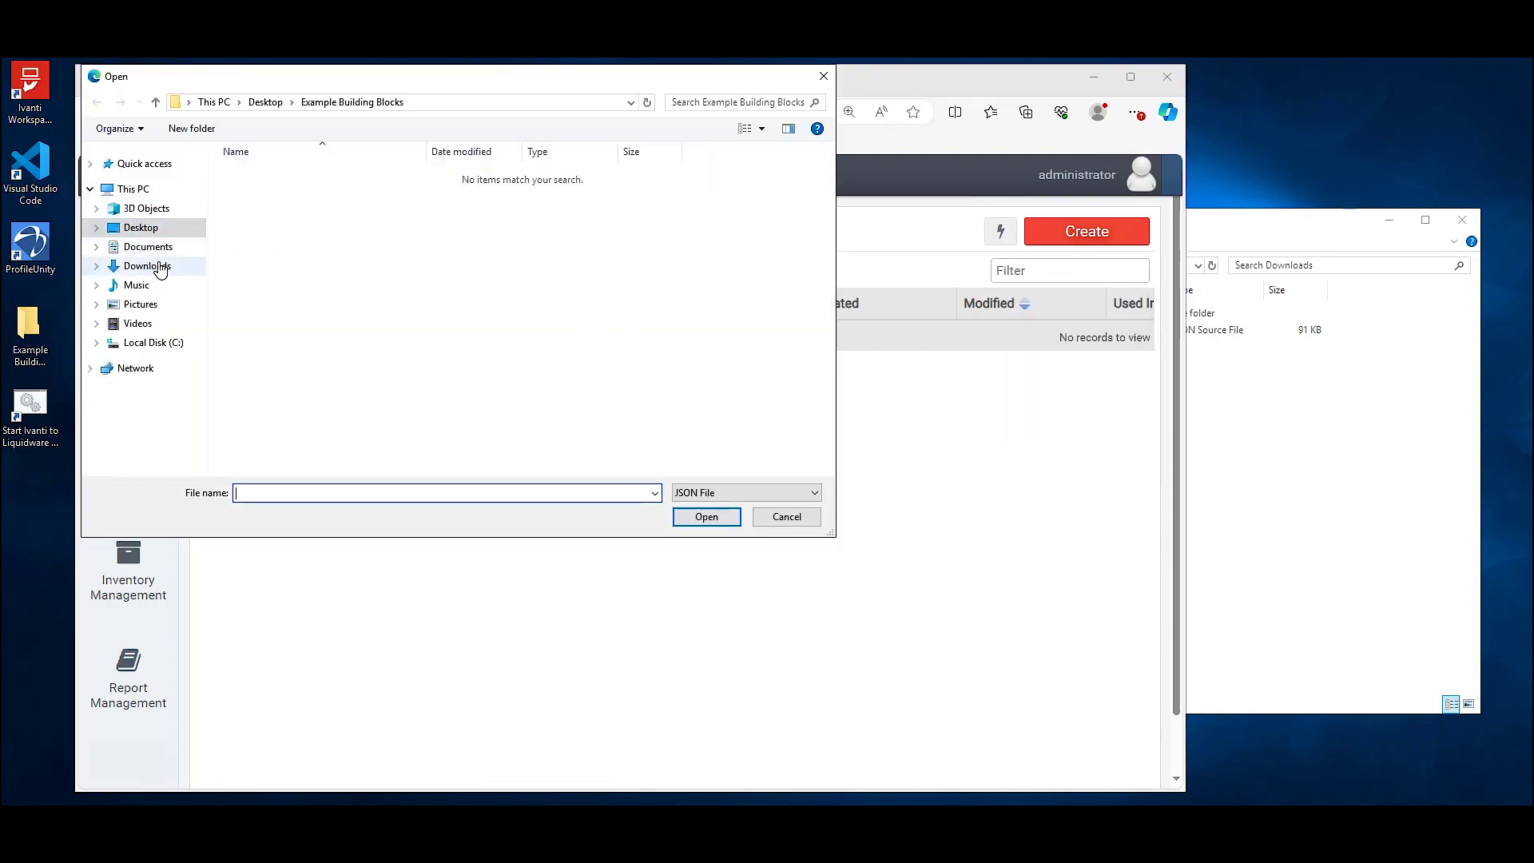
{"action": "left_click", "coordinate": [147, 266]}
{"action": "double_click", "coordinate": [304, 170]}
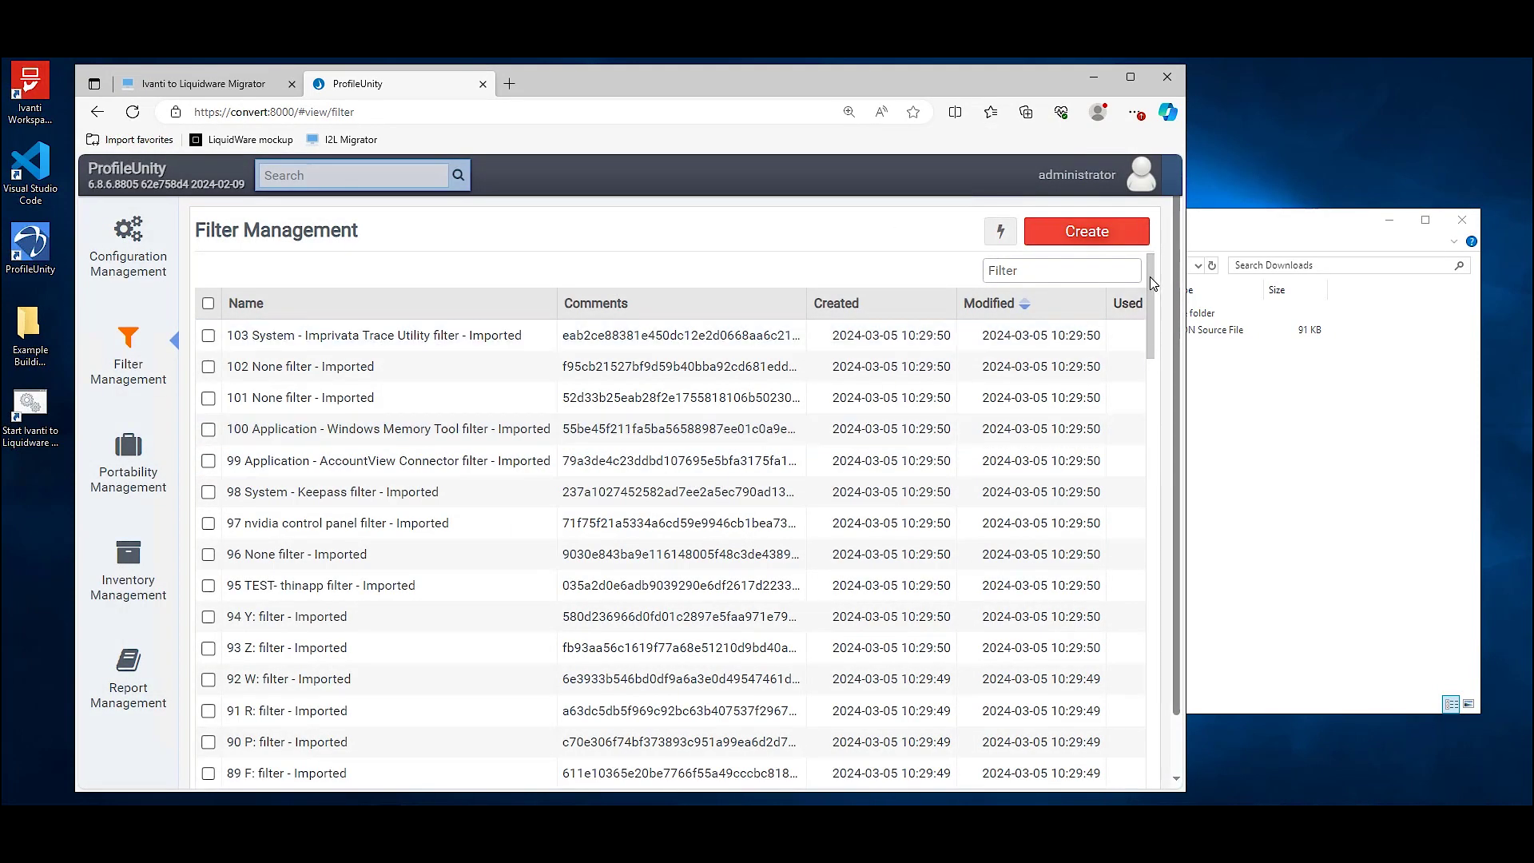
{"action": "left_click_drag", "start_coordinate": [1149, 277], "coordinate": [1210, 136]}
- Export all filters as AllFilters.json (83 KB) to Downloads and return to the migrator's Step 2
{"action": "left_click", "coordinate": [995, 232]}
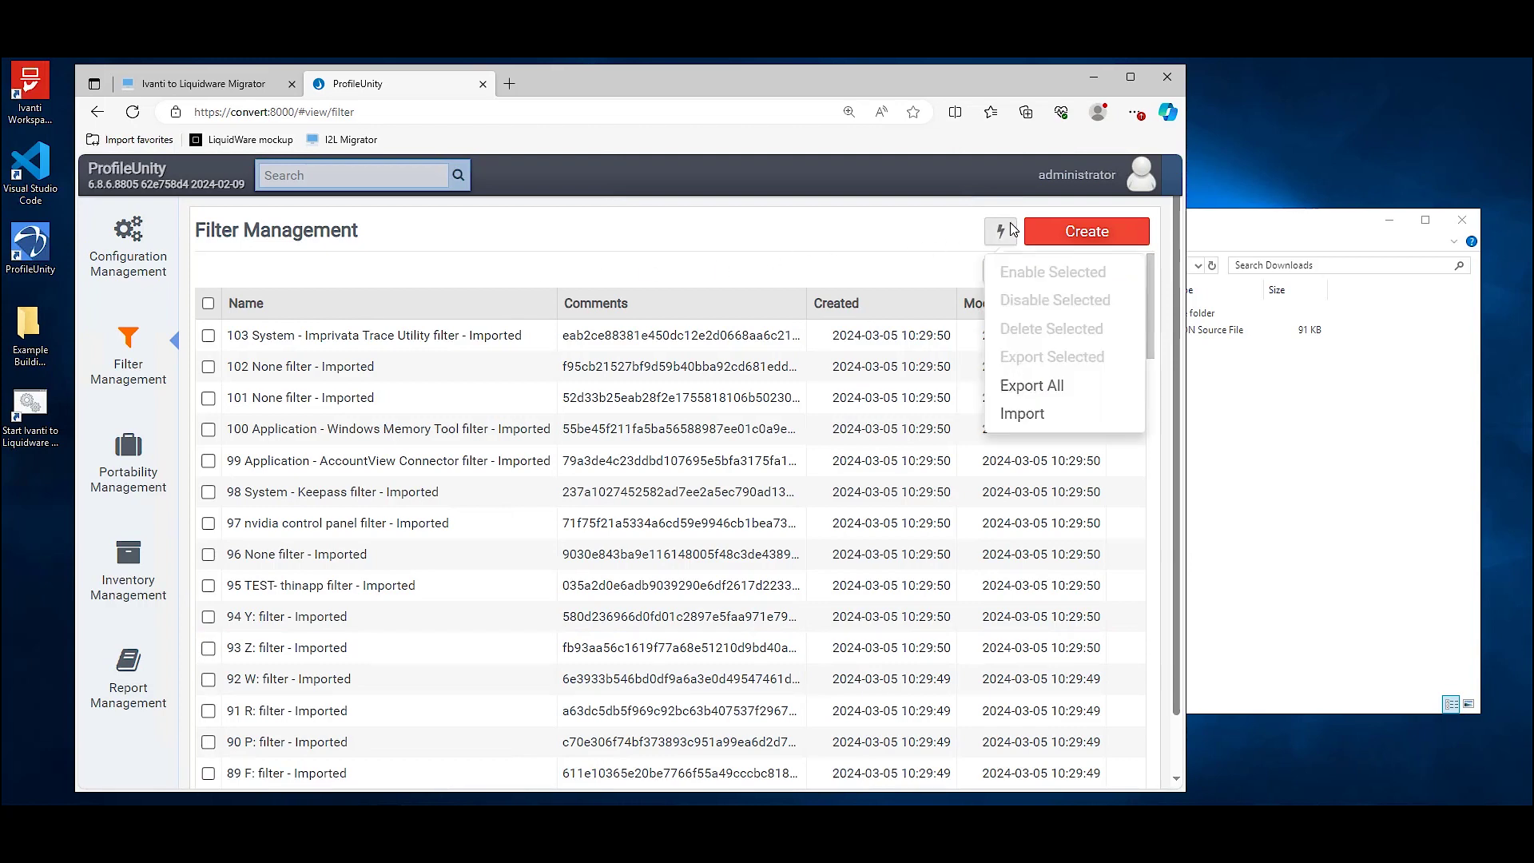
{"action": "left_click", "coordinate": [1057, 387]}
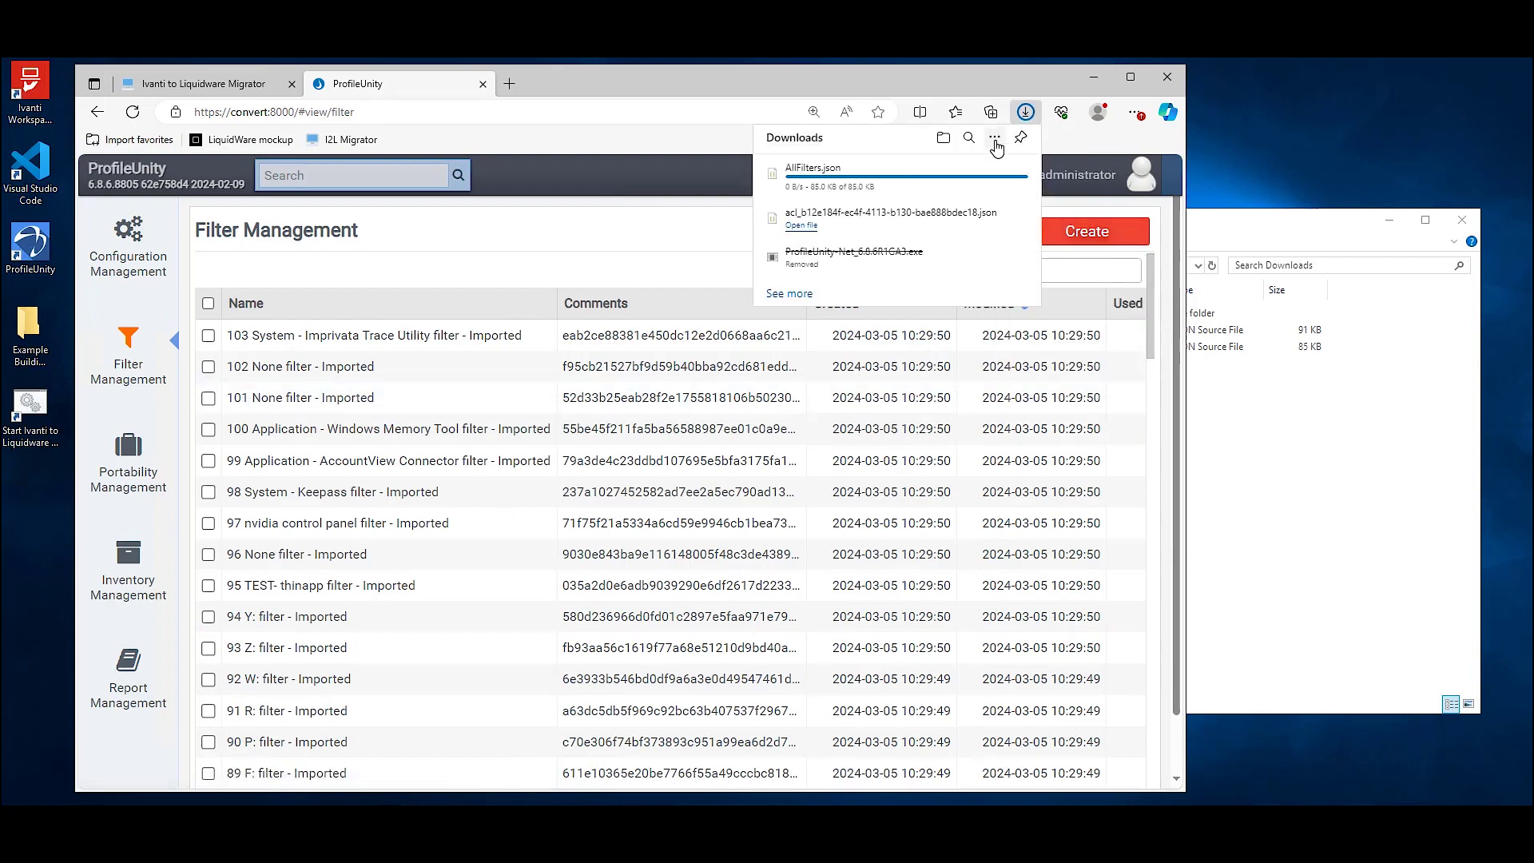
{"action": "left_click", "coordinate": [1281, 507]}
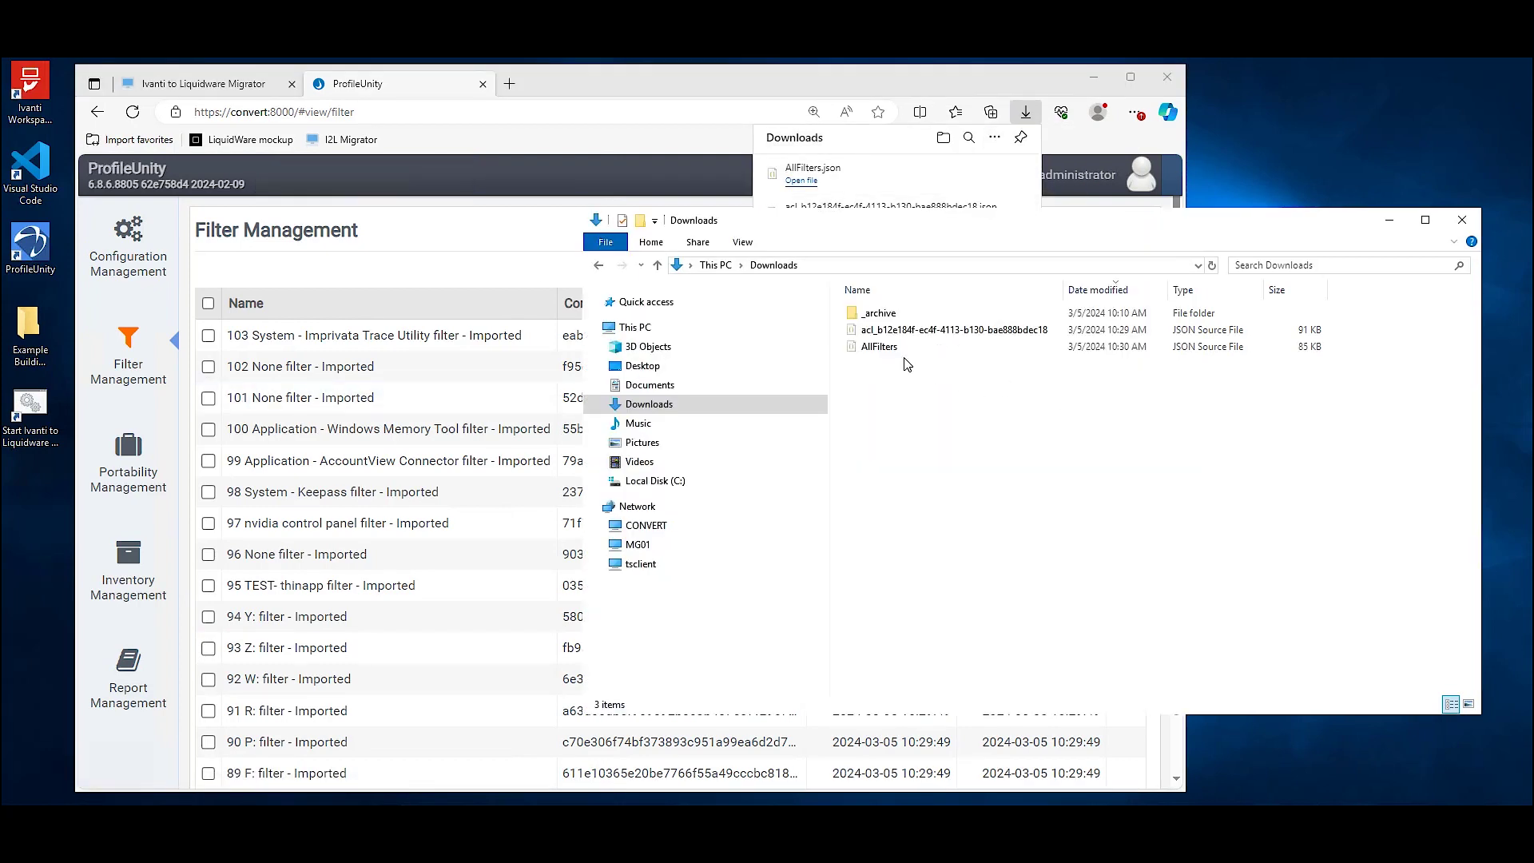
{"action": "left_click", "coordinate": [378, 88]}
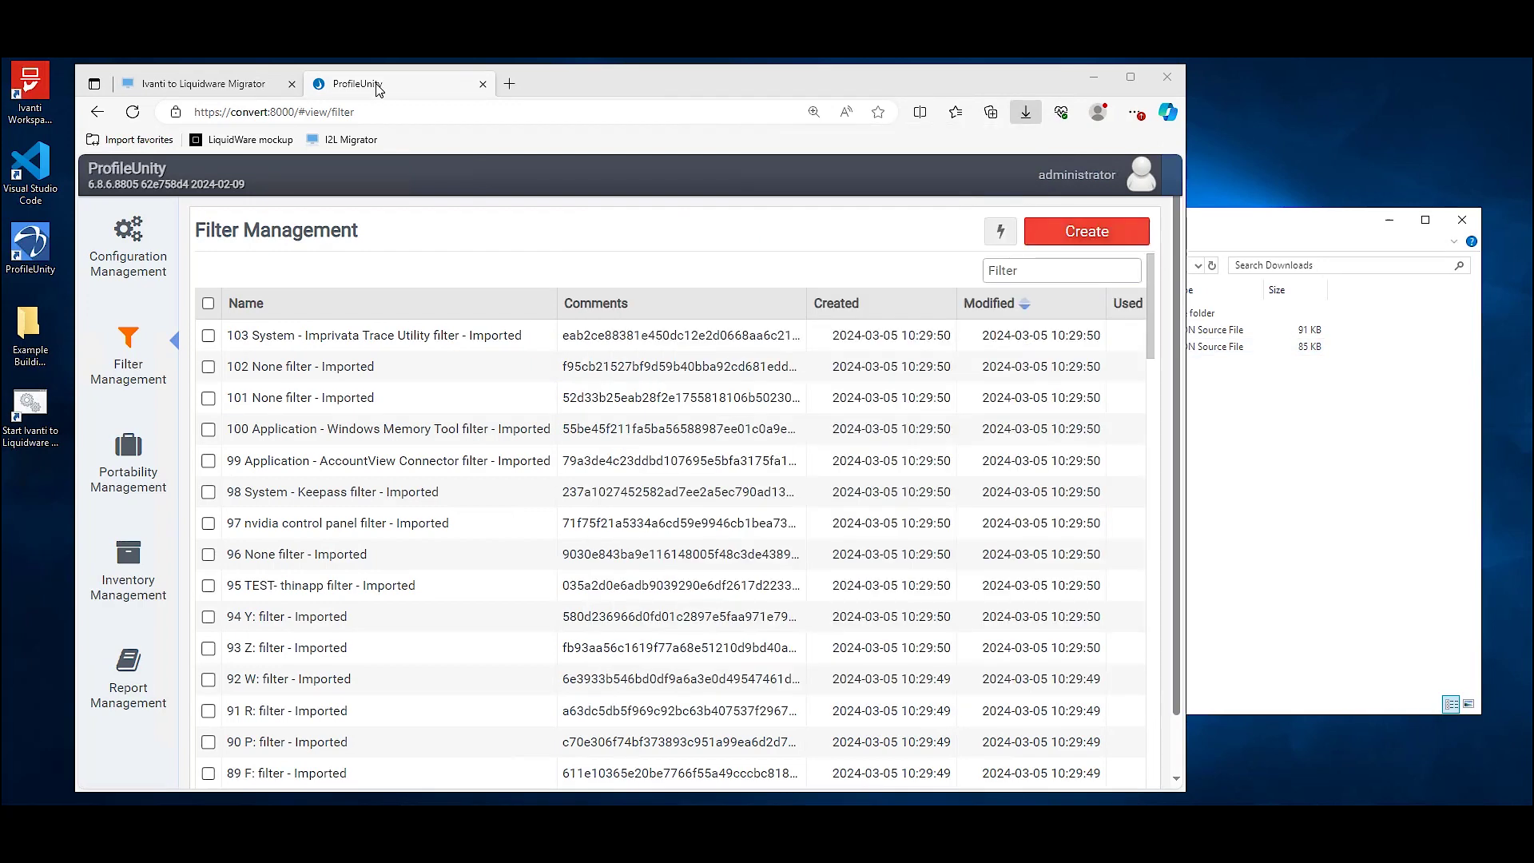
{"action": "left_click", "coordinate": [218, 89]}
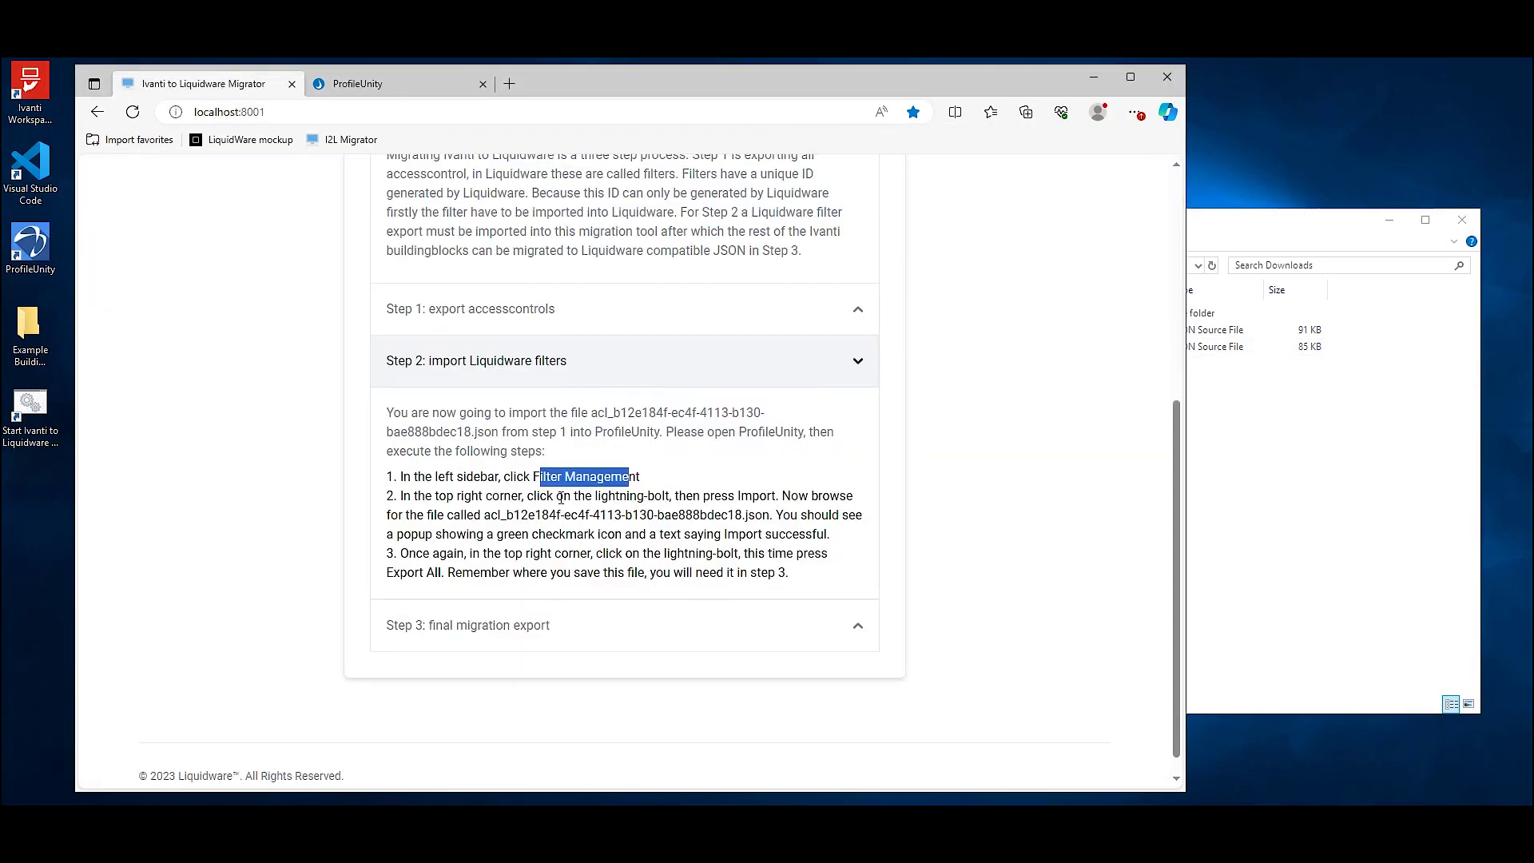
- Choose AllFilters.json in Step 3 and convert it to Liquidware format
{"action": "left_click", "coordinate": [857, 370]}
{"action": "left_click", "coordinate": [856, 610]}
{"action": "scroll", "coordinate": [798, 501], "scroll_direction": "down", "scroll_amount": 2}
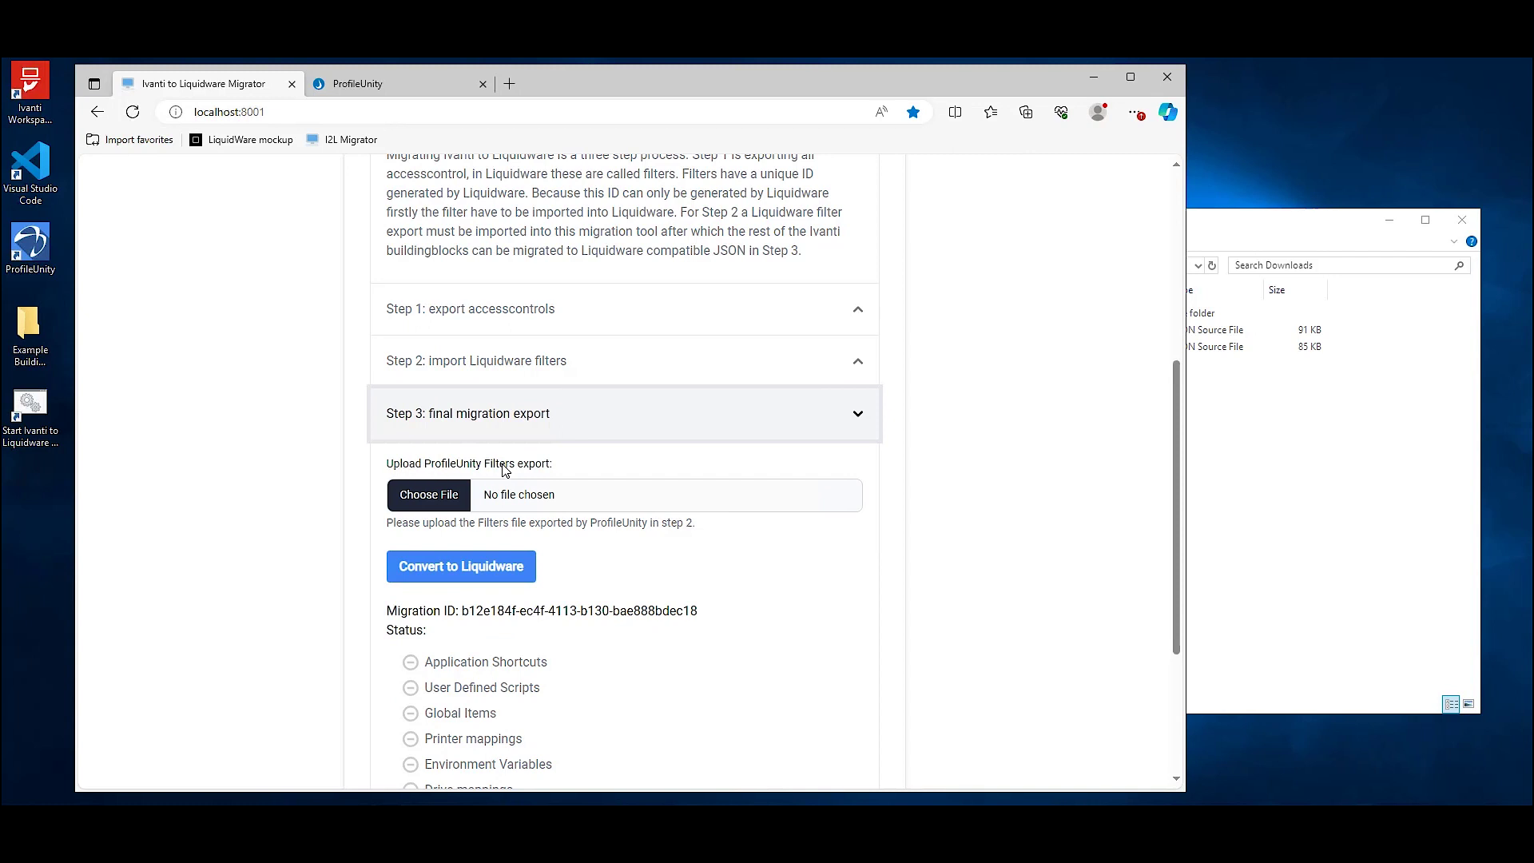
{"action": "left_click", "coordinate": [431, 499]}
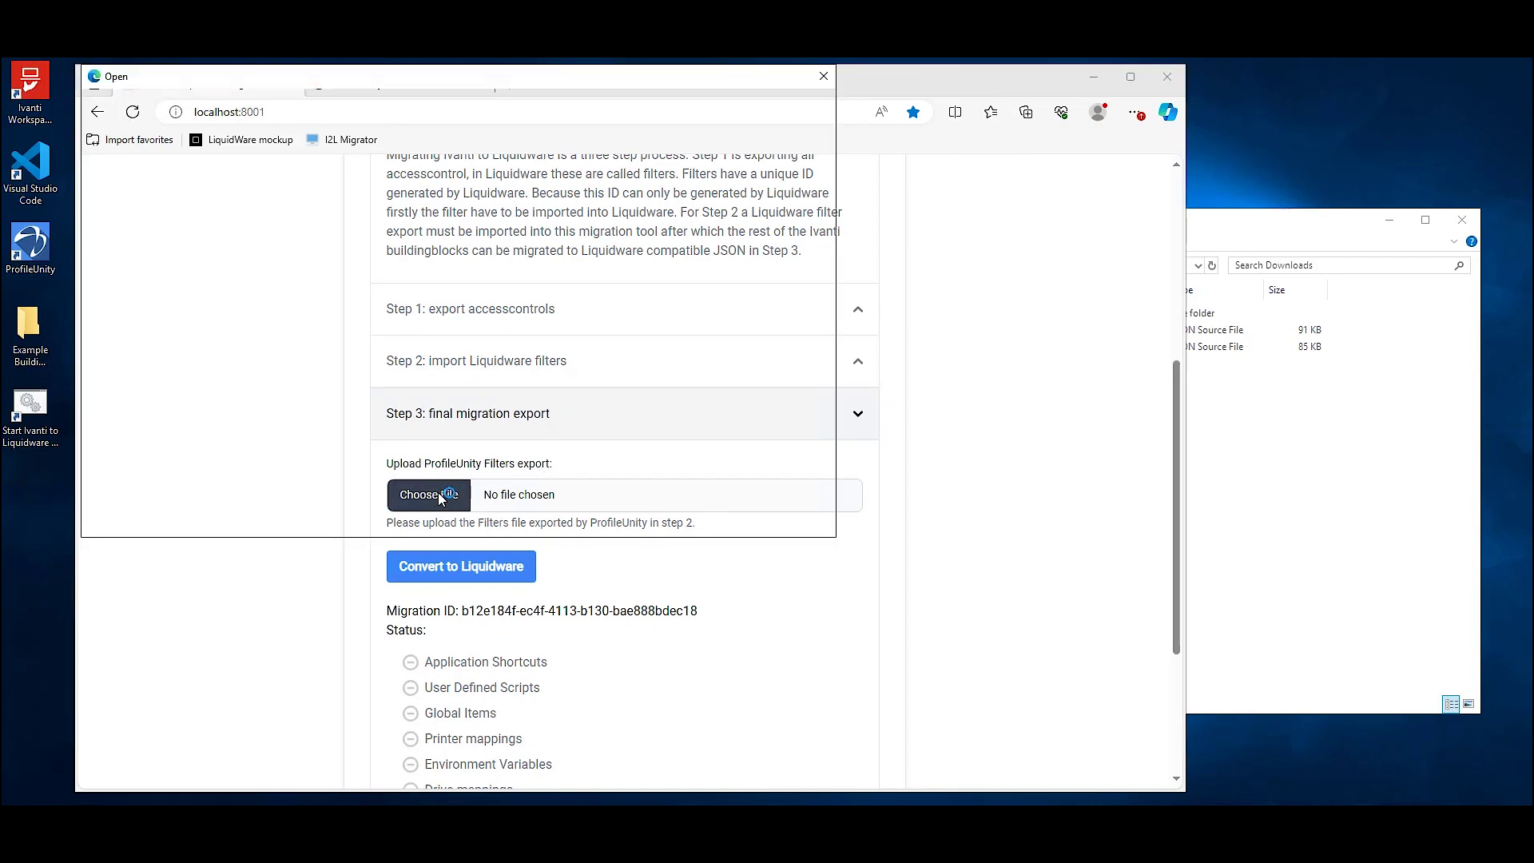
{"action": "left_click", "coordinate": [259, 175]}
{"action": "left_click", "coordinate": [706, 516]}
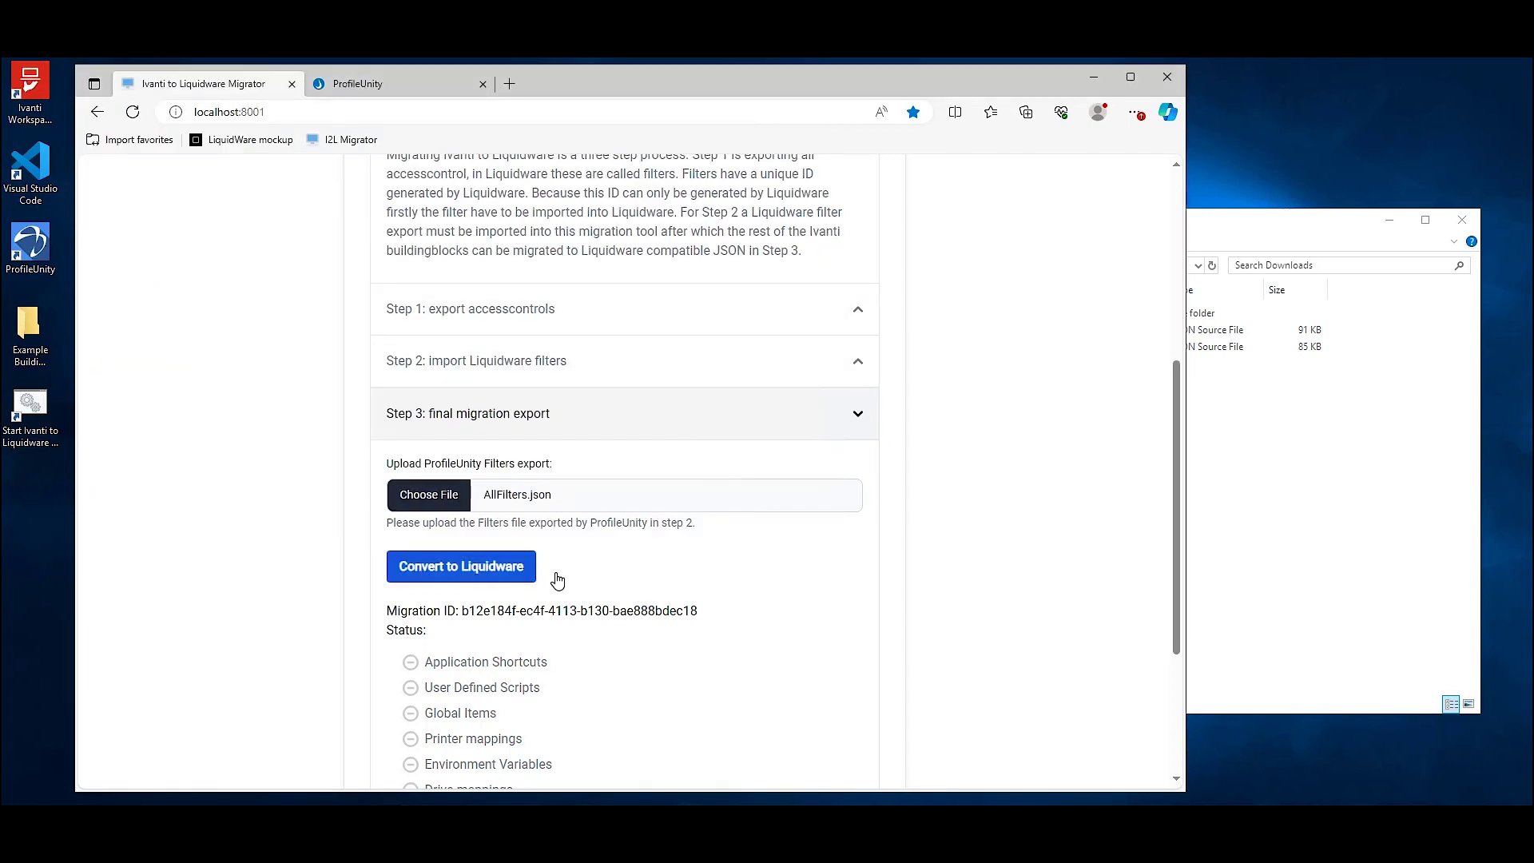
{"action": "scroll", "coordinate": [469, 399], "scroll_direction": "down", "scroll_amount": 3}
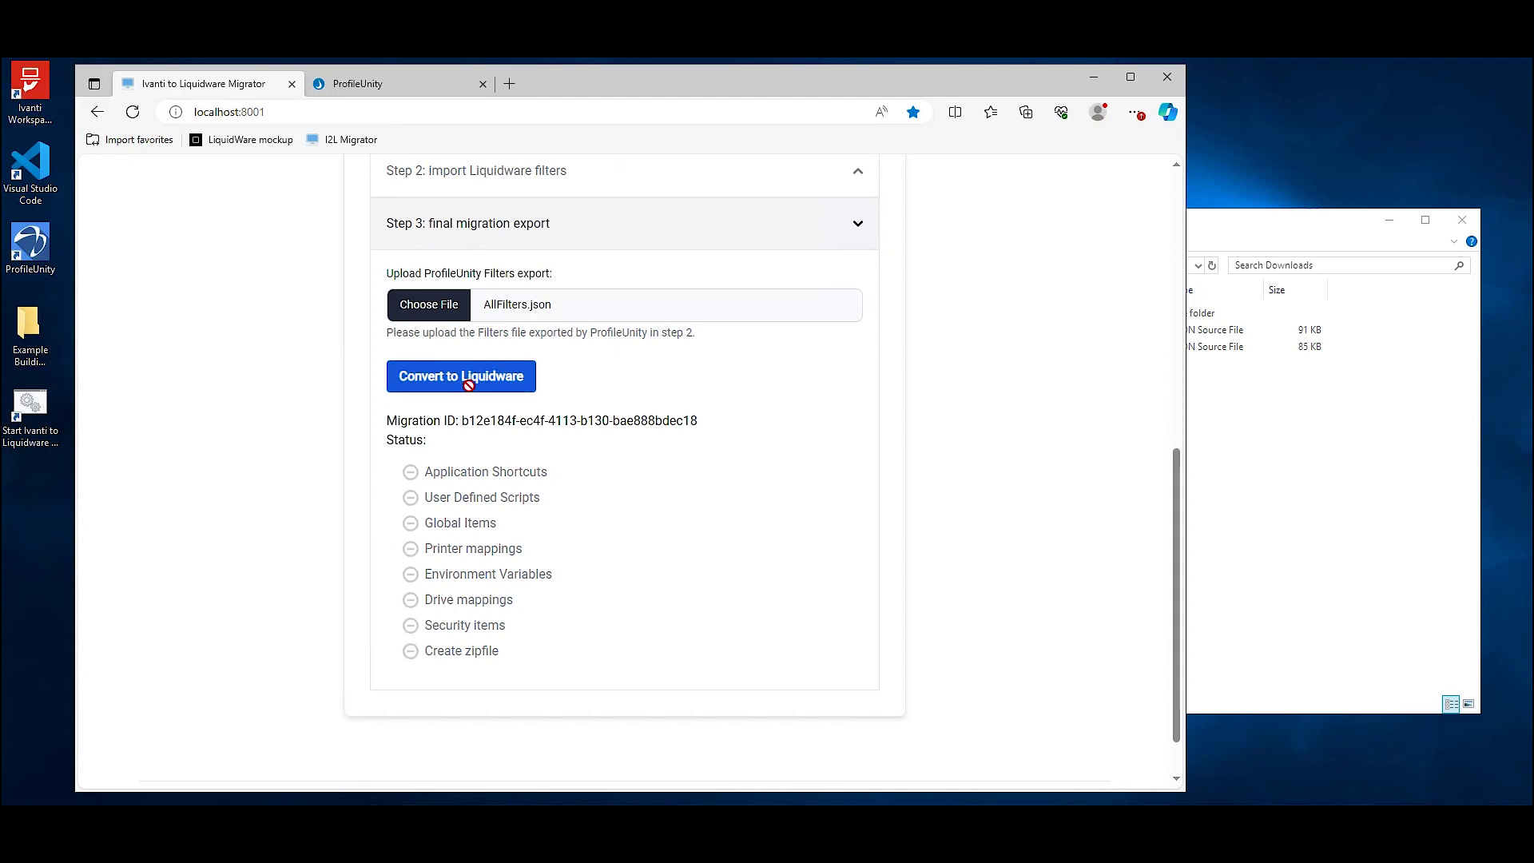
{"action": "left_click", "coordinate": [464, 380]}
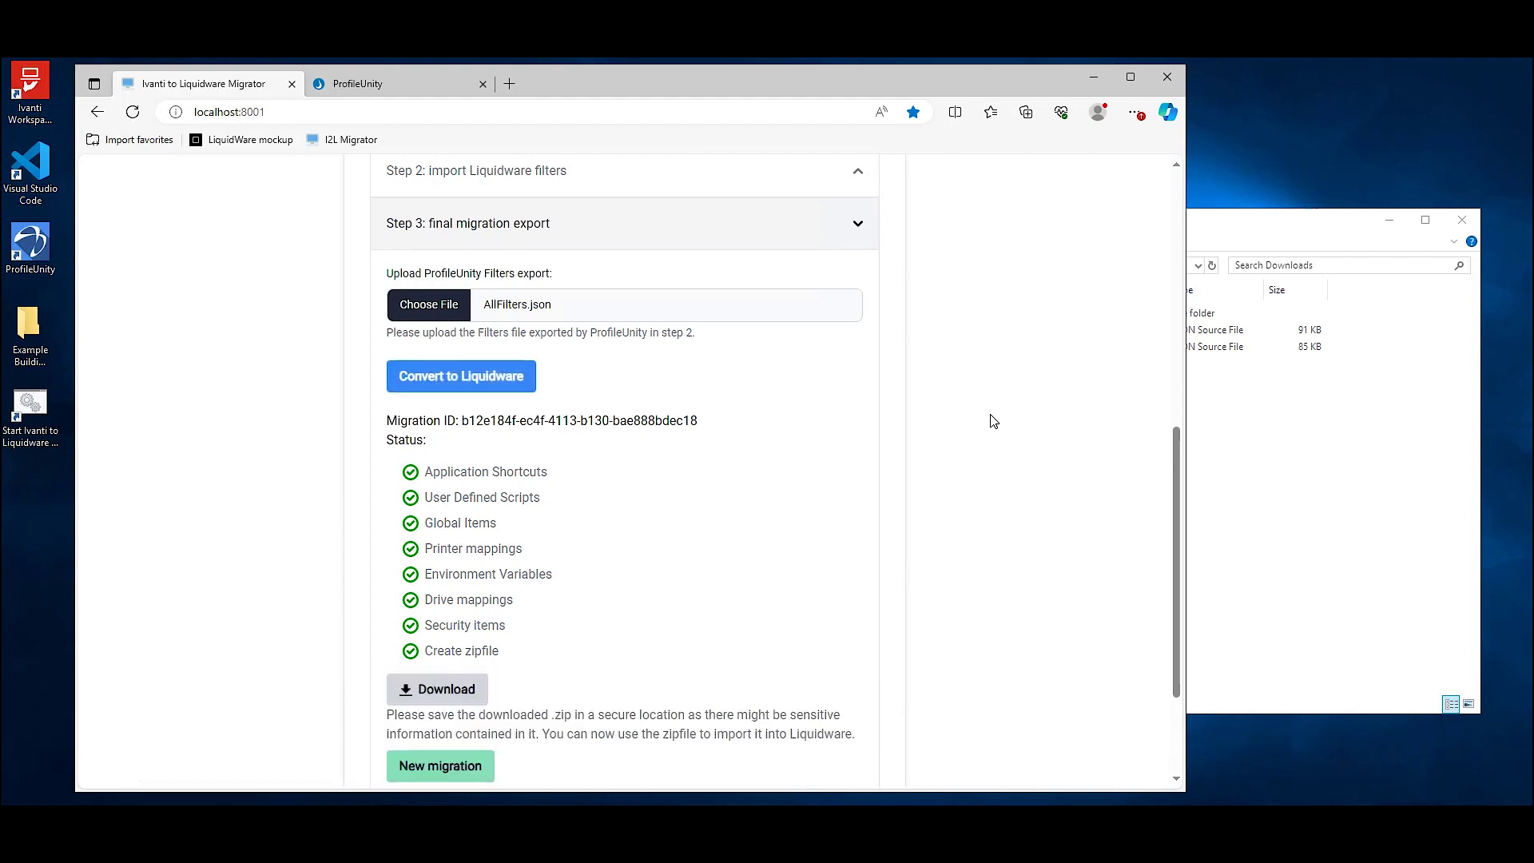
- Download the converted 962 KB migration zip to the Downloads folder
{"action": "scroll", "coordinate": [730, 604], "scroll_direction": "down", "scroll_amount": 2}
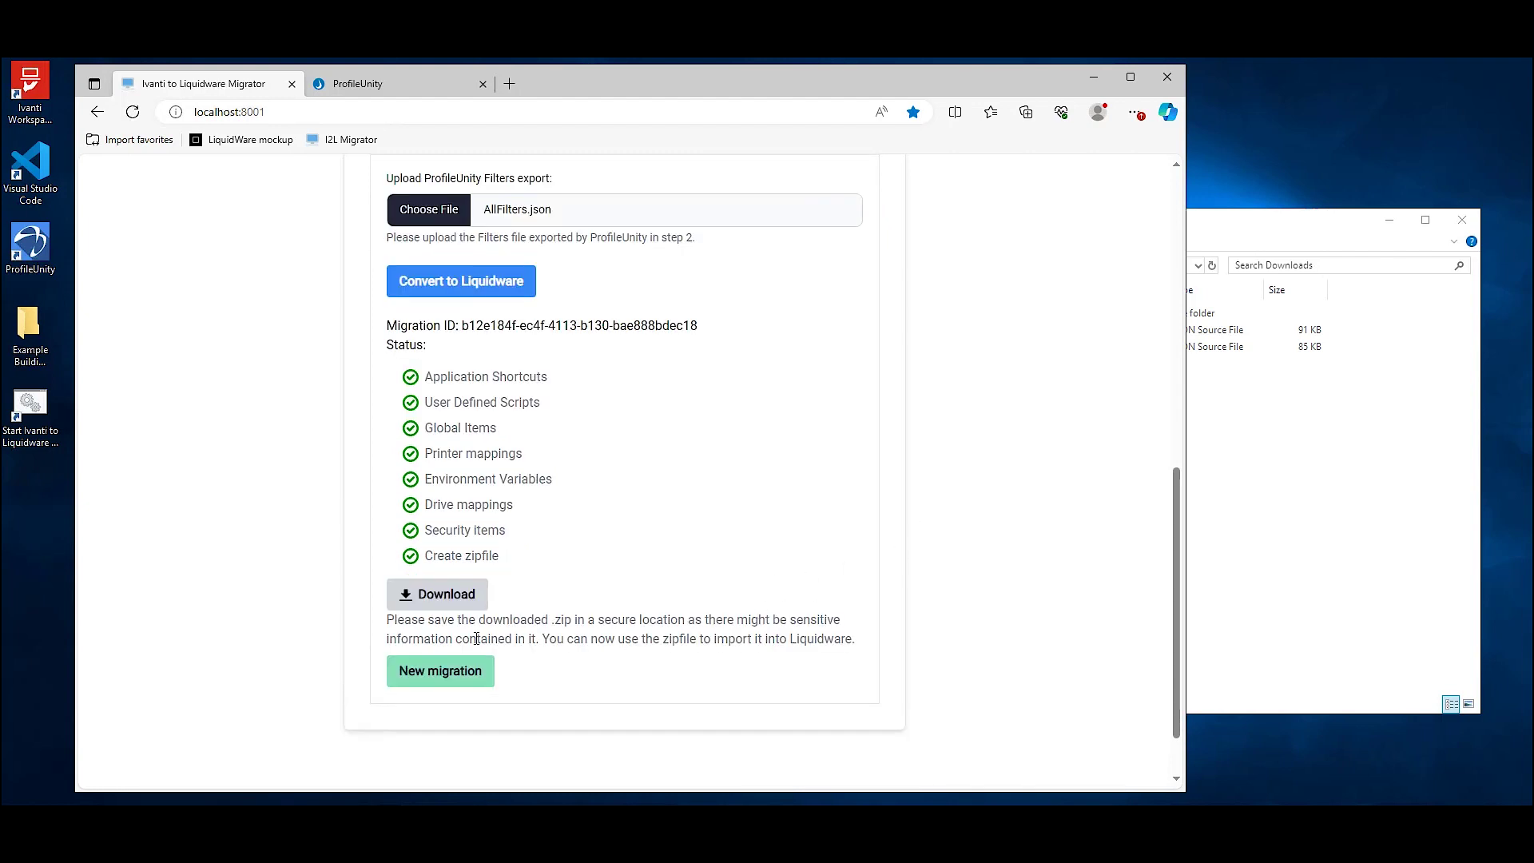
{"action": "left_click", "coordinate": [440, 608]}
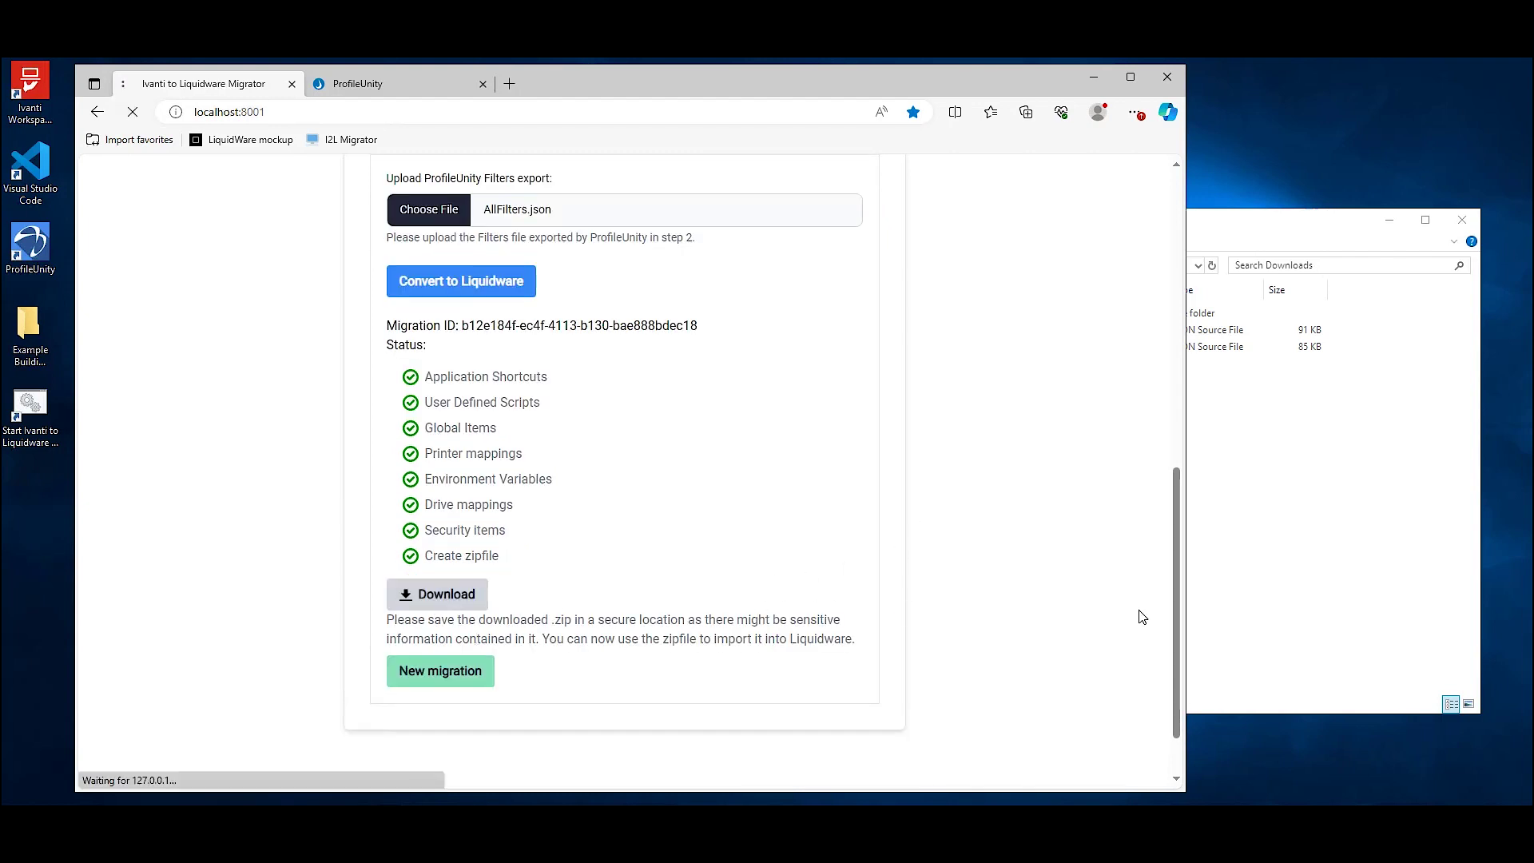
{"action": "left_click", "coordinate": [1360, 612]}
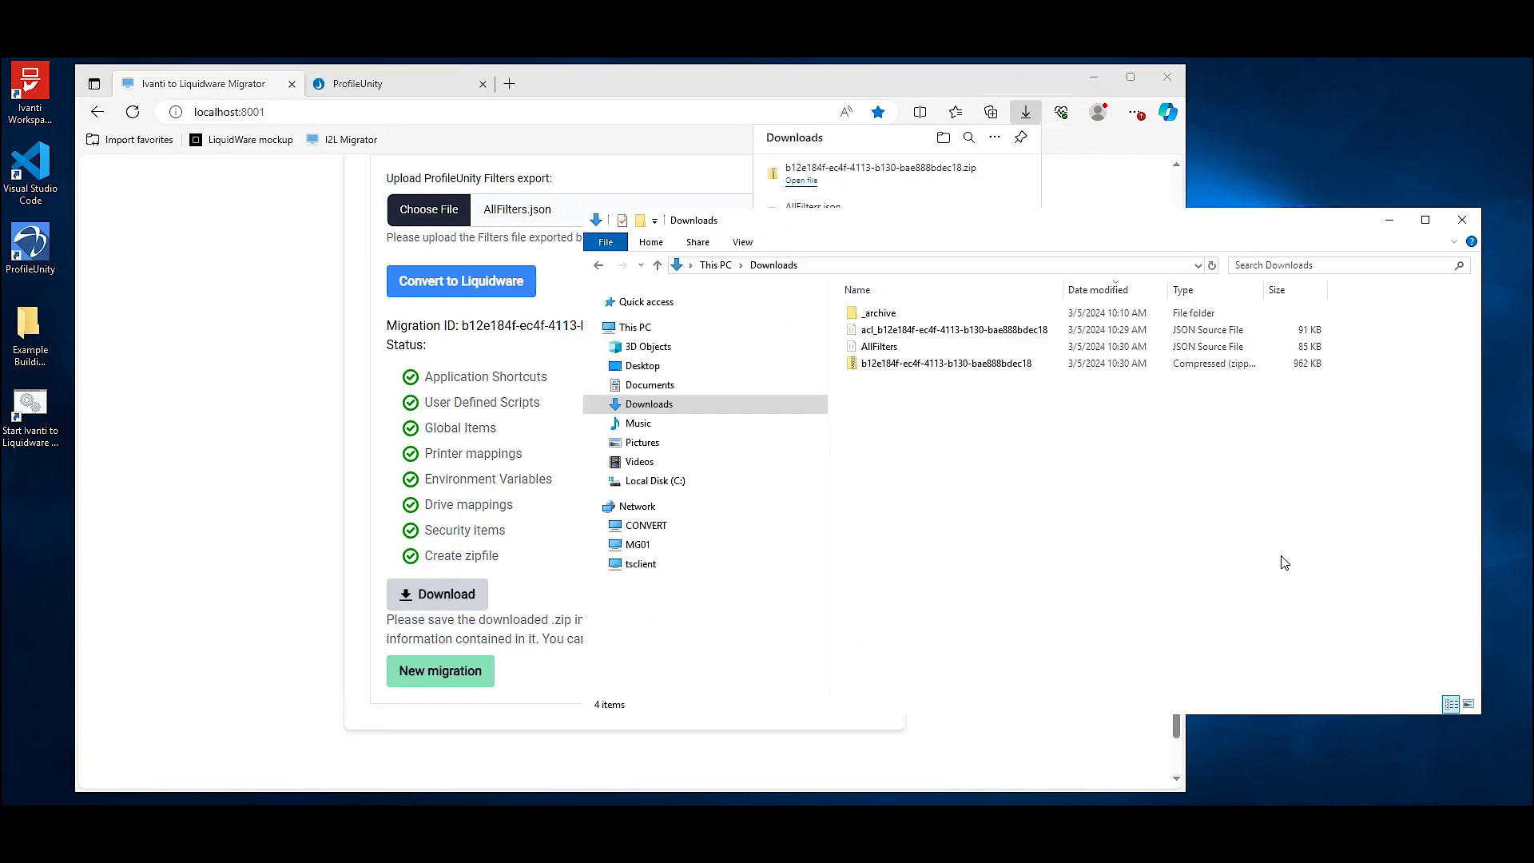
- Extract the downloaded migration zip into its own folder in Downloads
{"action": "right_click", "coordinate": [878, 366]}
{"action": "left_click", "coordinate": [927, 431]}
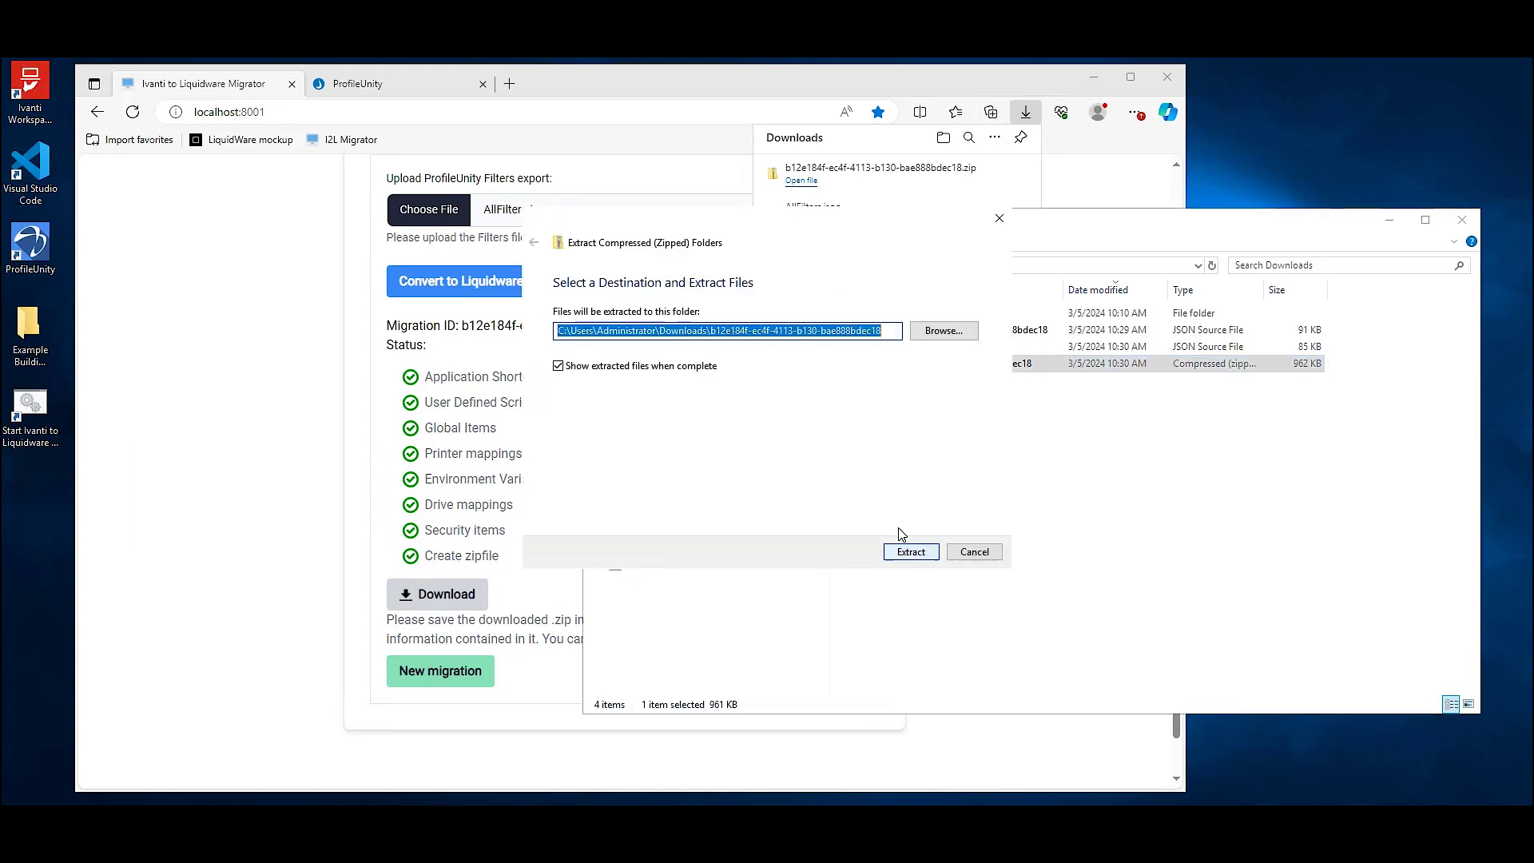
{"action": "left_click", "coordinate": [904, 549]}
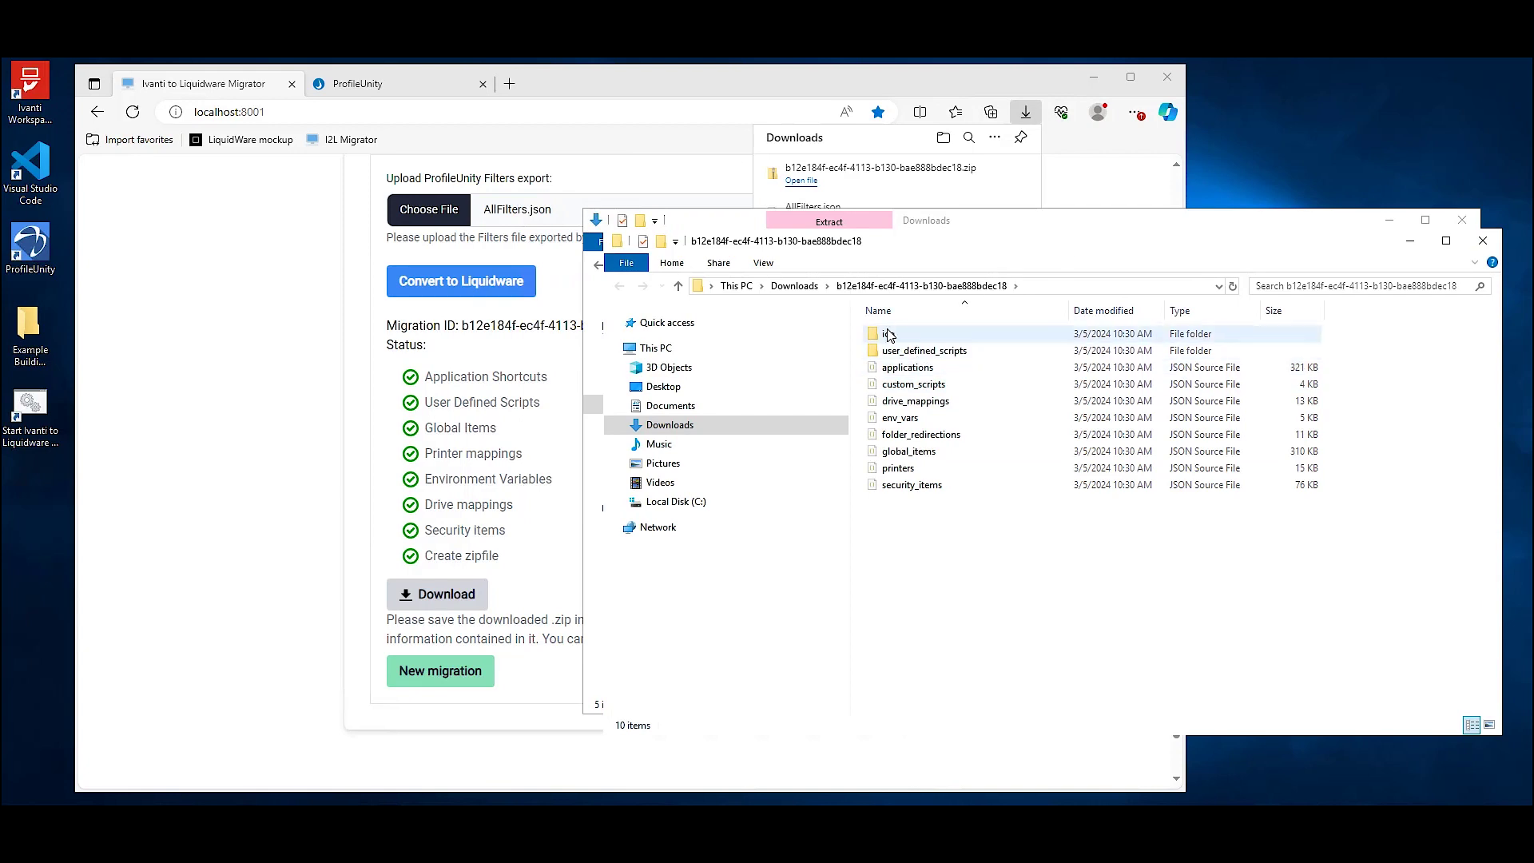
- Inspect the extracted ico and user_defined_scripts folders, then select the applications JSON file
{"action": "double_click", "coordinate": [923, 342]}
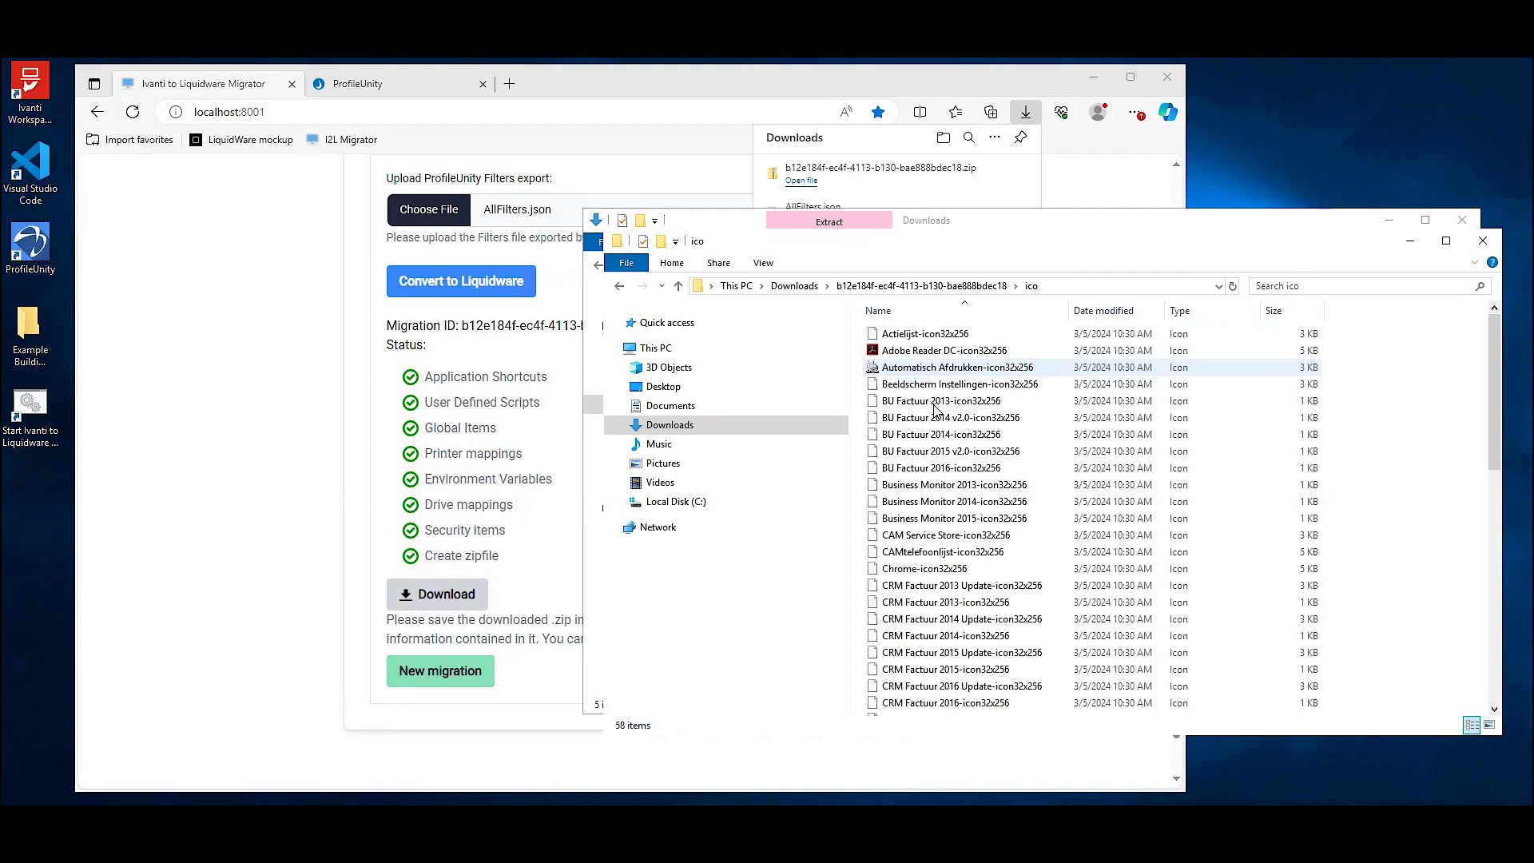
{"action": "scroll", "coordinate": [994, 445], "scroll_direction": "down", "scroll_amount": 12}
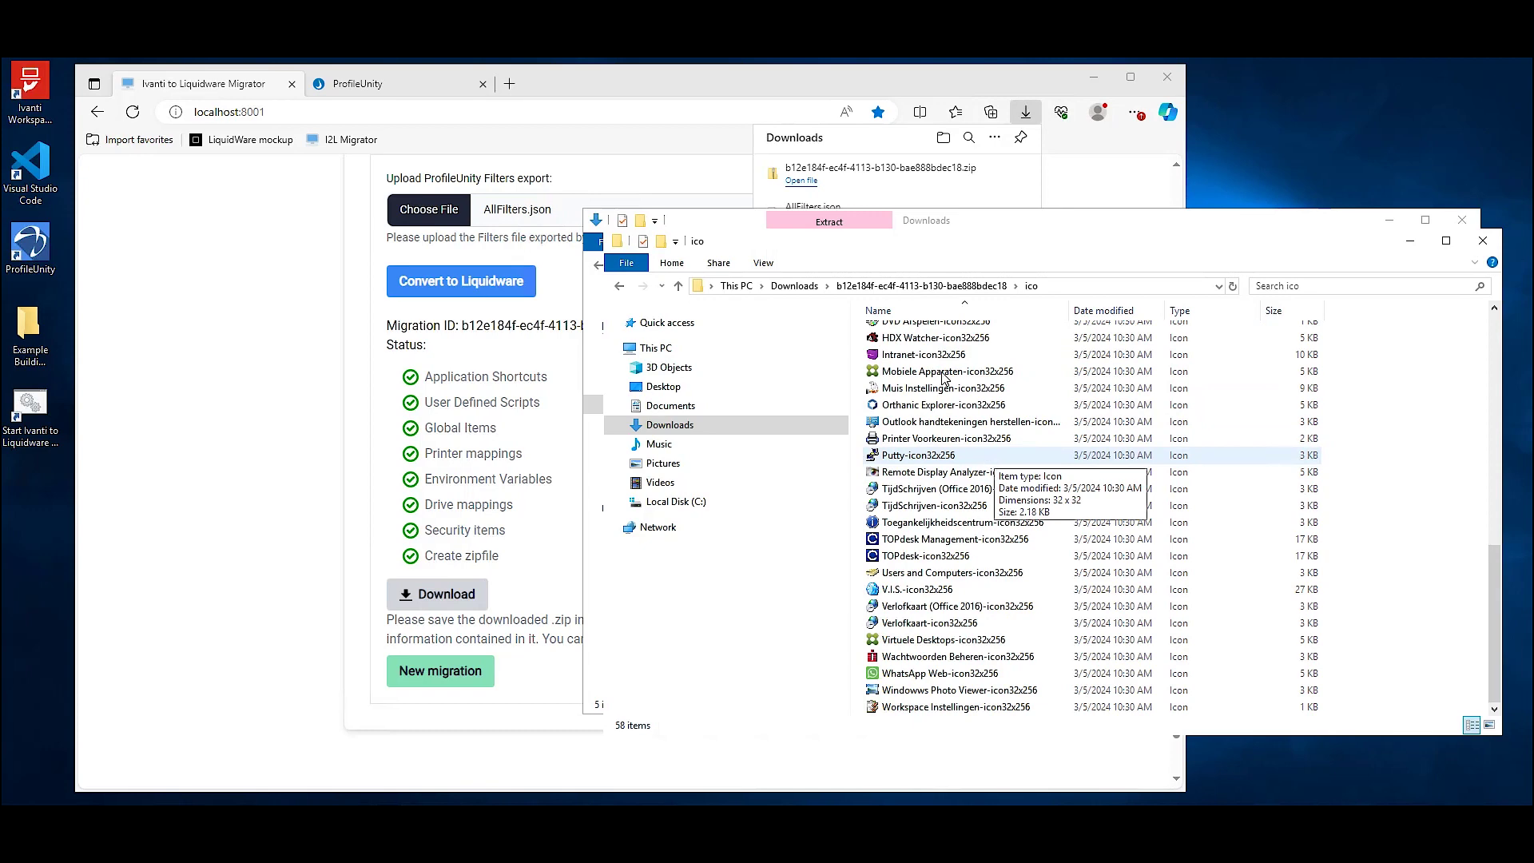
{"action": "left_click", "coordinate": [807, 287]}
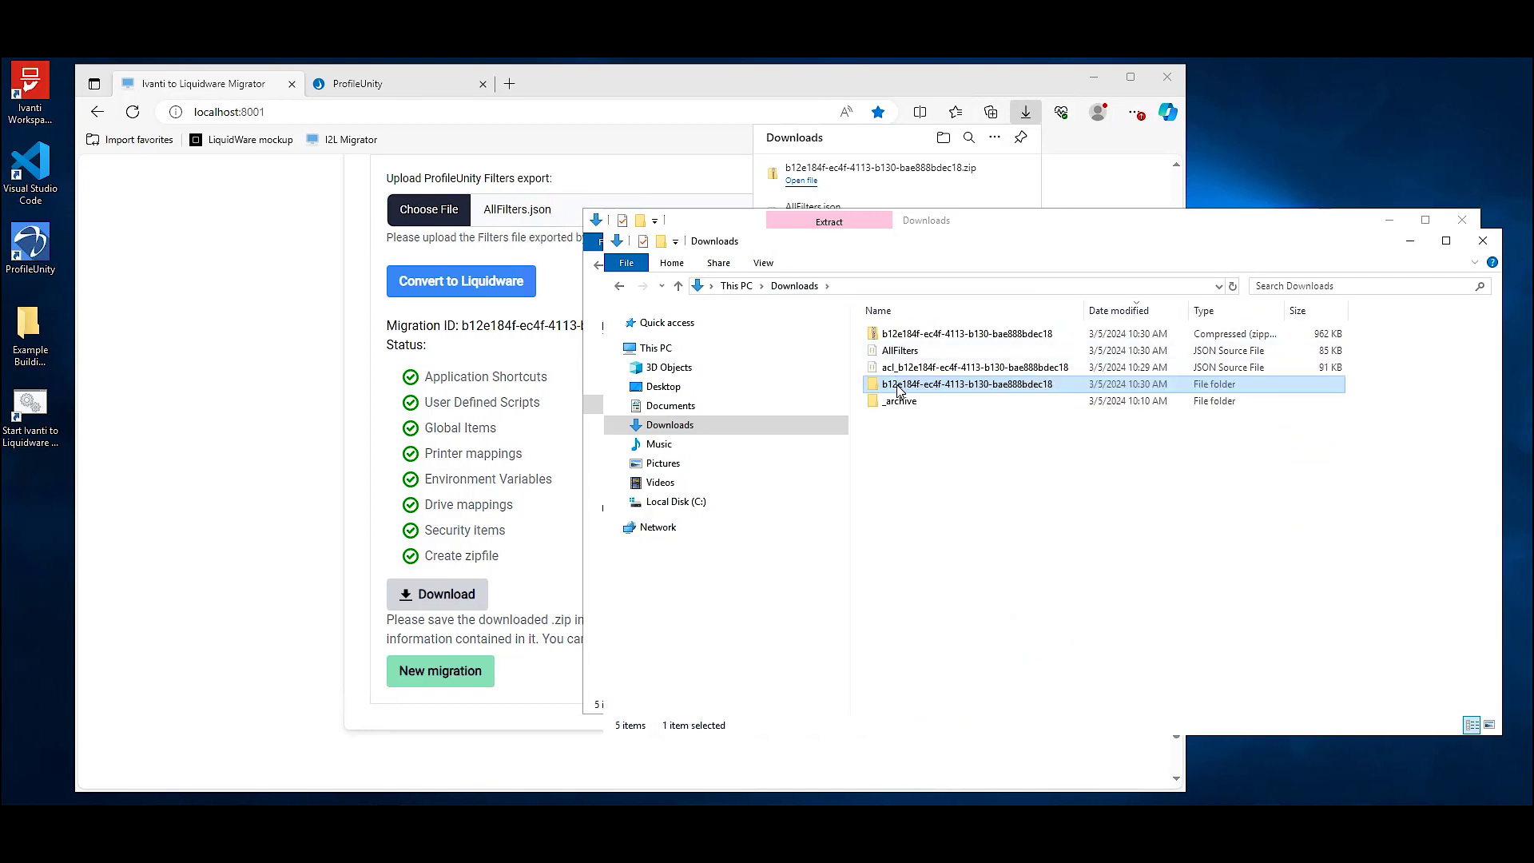
{"action": "double_click", "coordinate": [898, 385]}
{"action": "double_click", "coordinate": [907, 350]}
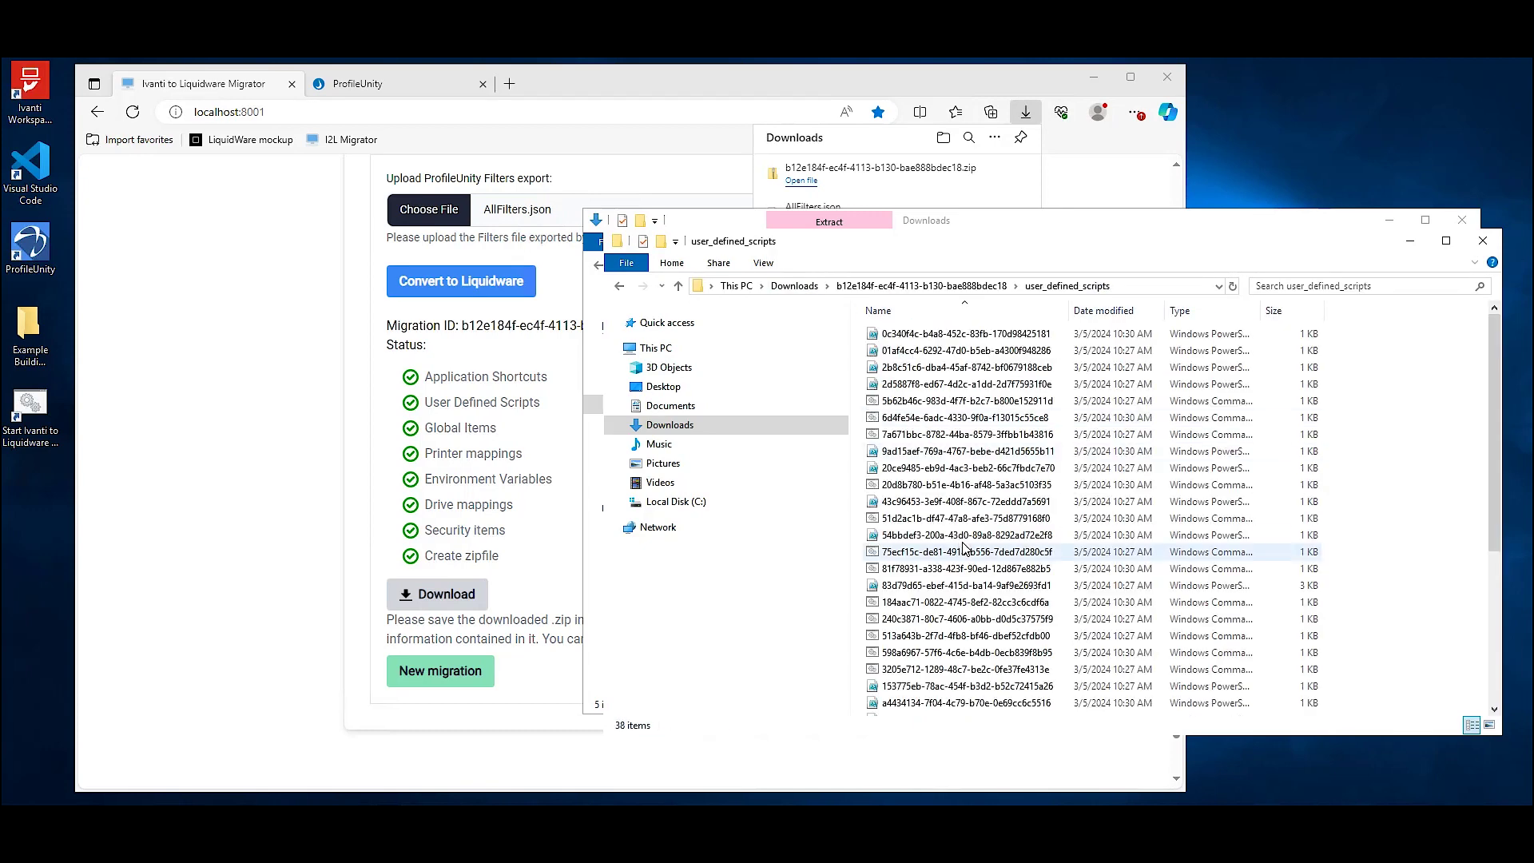
{"action": "scroll", "coordinate": [964, 532], "scroll_direction": "down", "scroll_amount": 5}
{"action": "scroll", "coordinate": [965, 532], "scroll_direction": "up", "scroll_amount": 5}
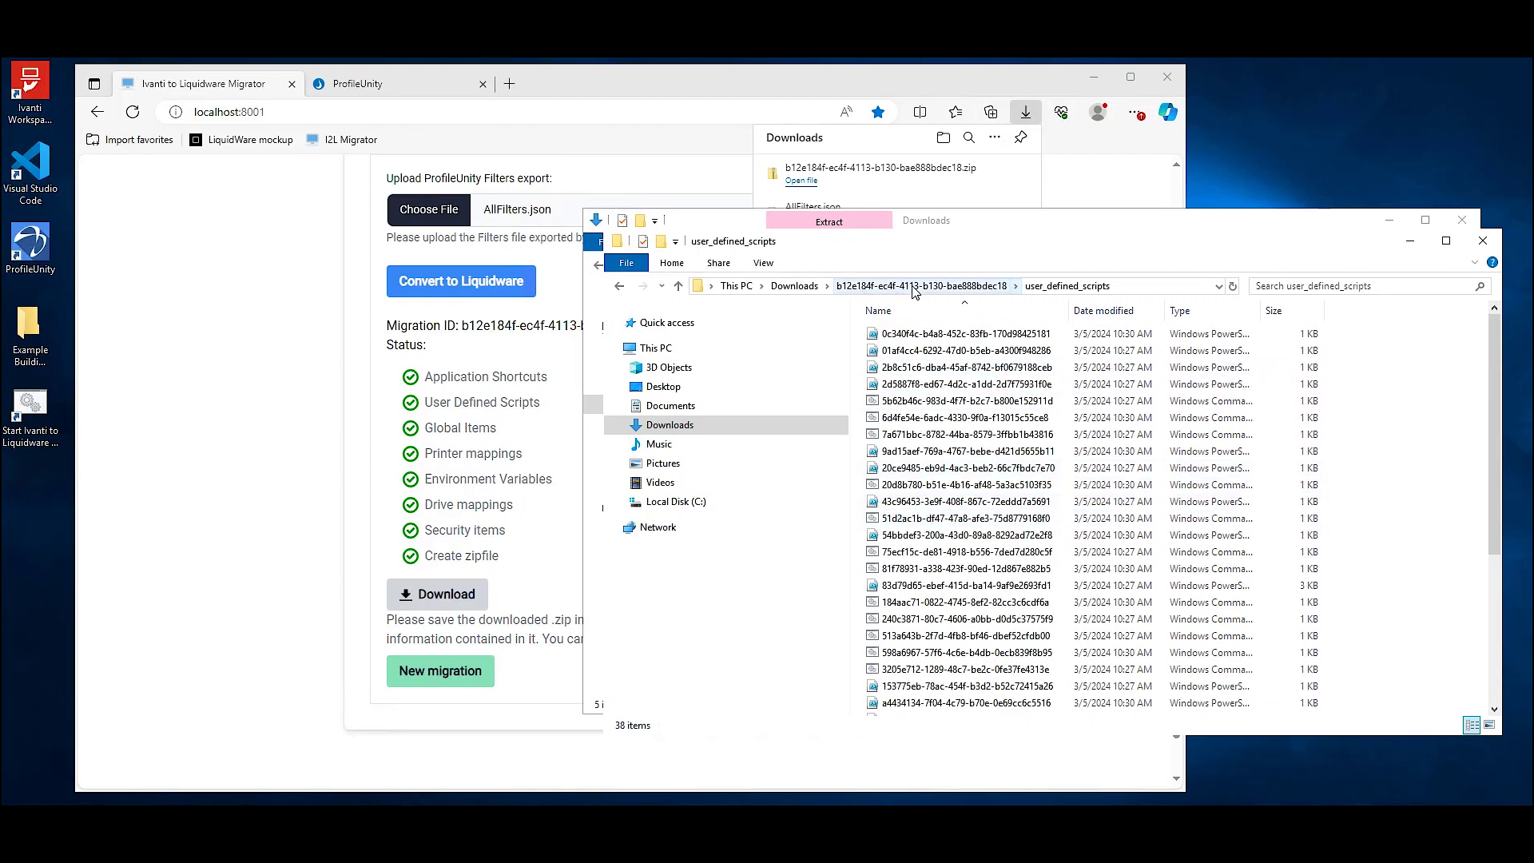
{"action": "left_click", "coordinate": [967, 287]}
{"action": "left_click", "coordinate": [907, 368]}
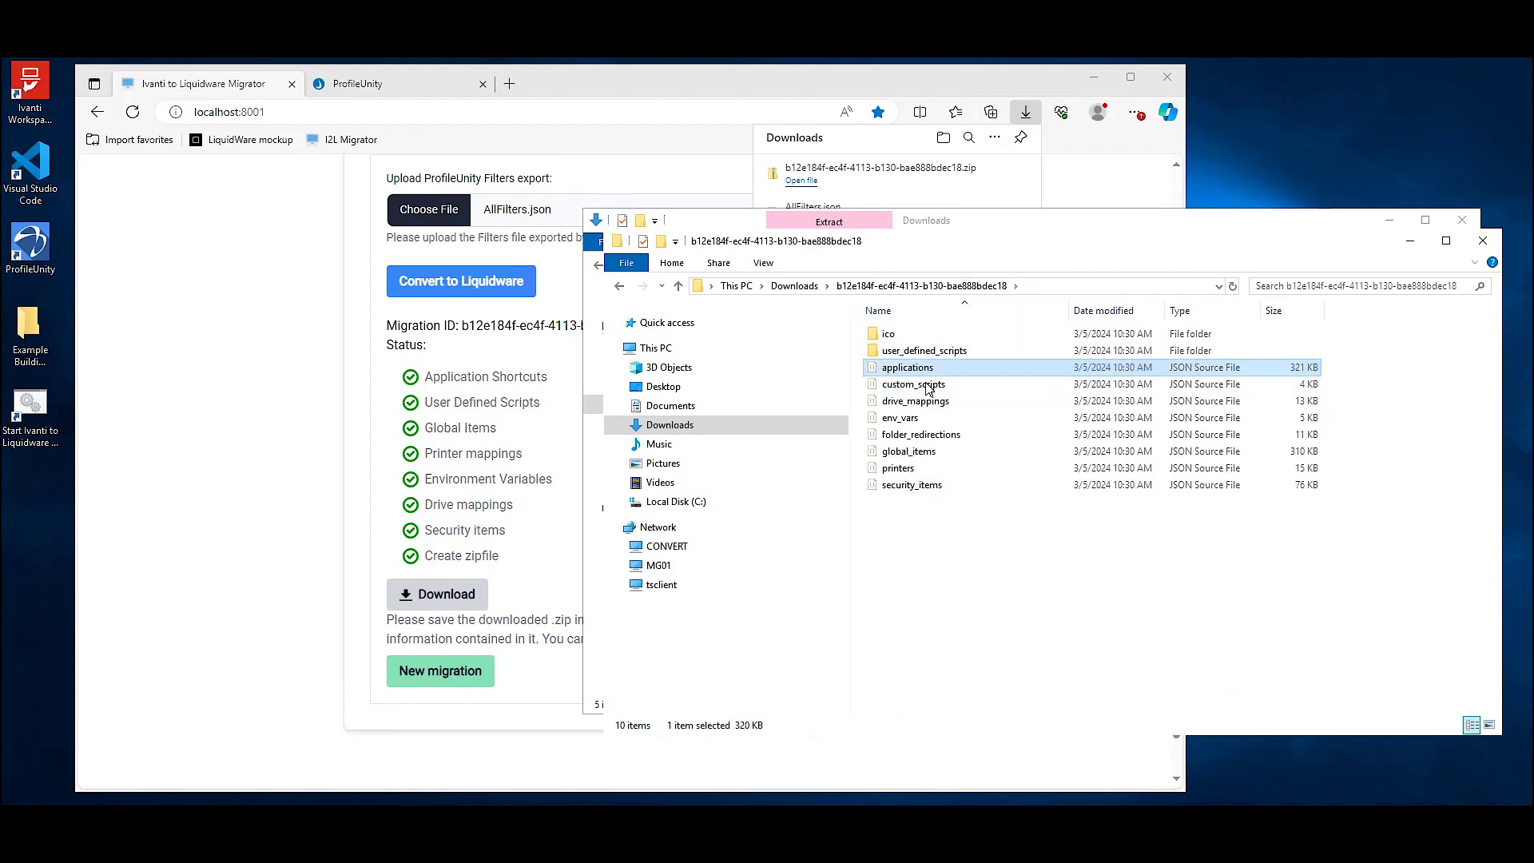
- Return to ProfileUnity's list of configurations
{"action": "left_click", "coordinate": [410, 79]}
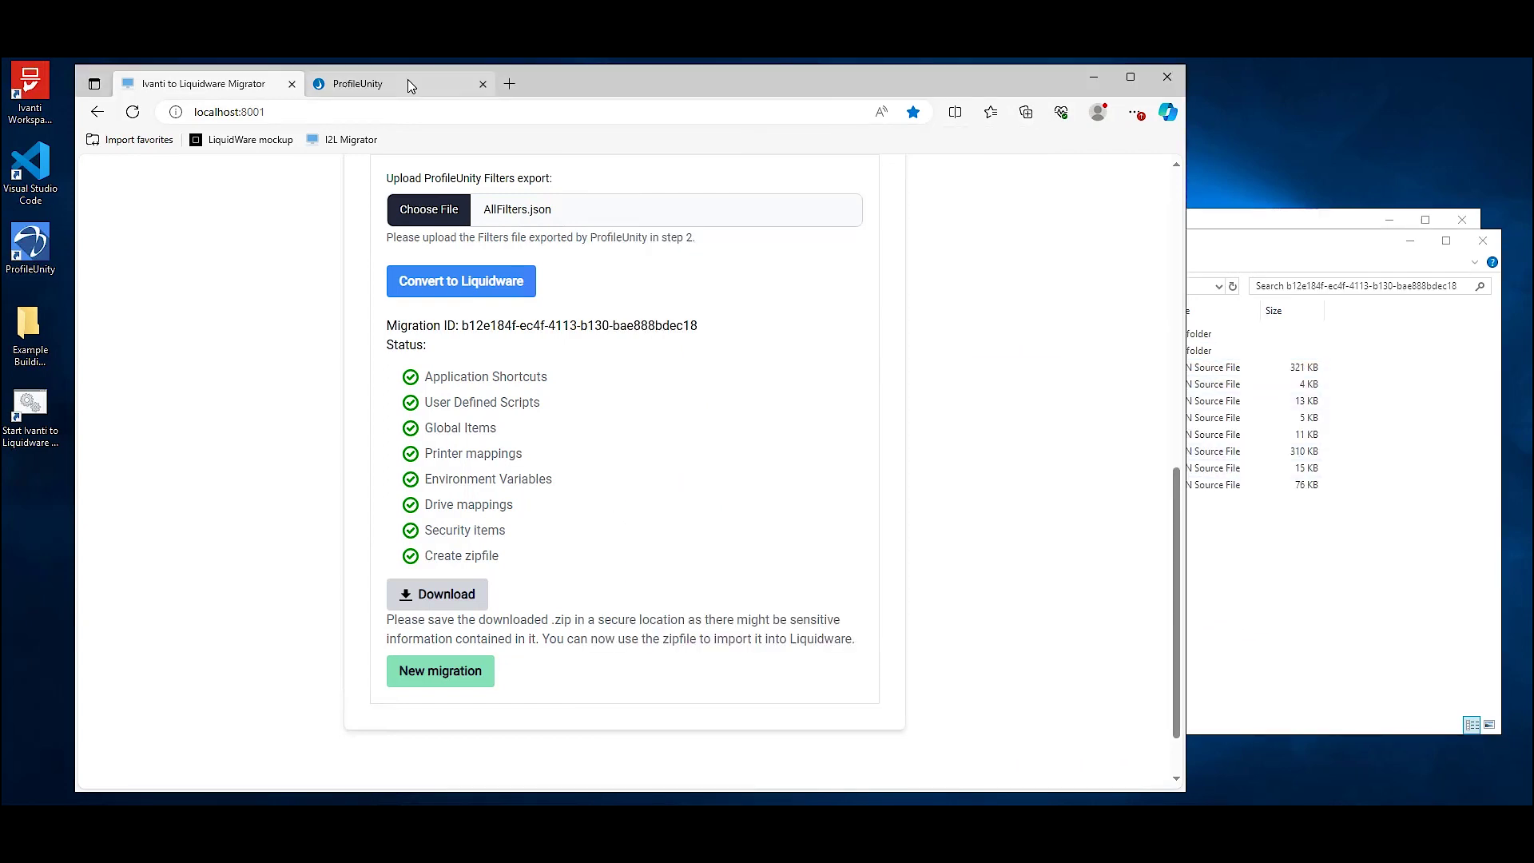
{"action": "left_click", "coordinate": [408, 79]}
{"action": "left_click", "coordinate": [102, 249]}
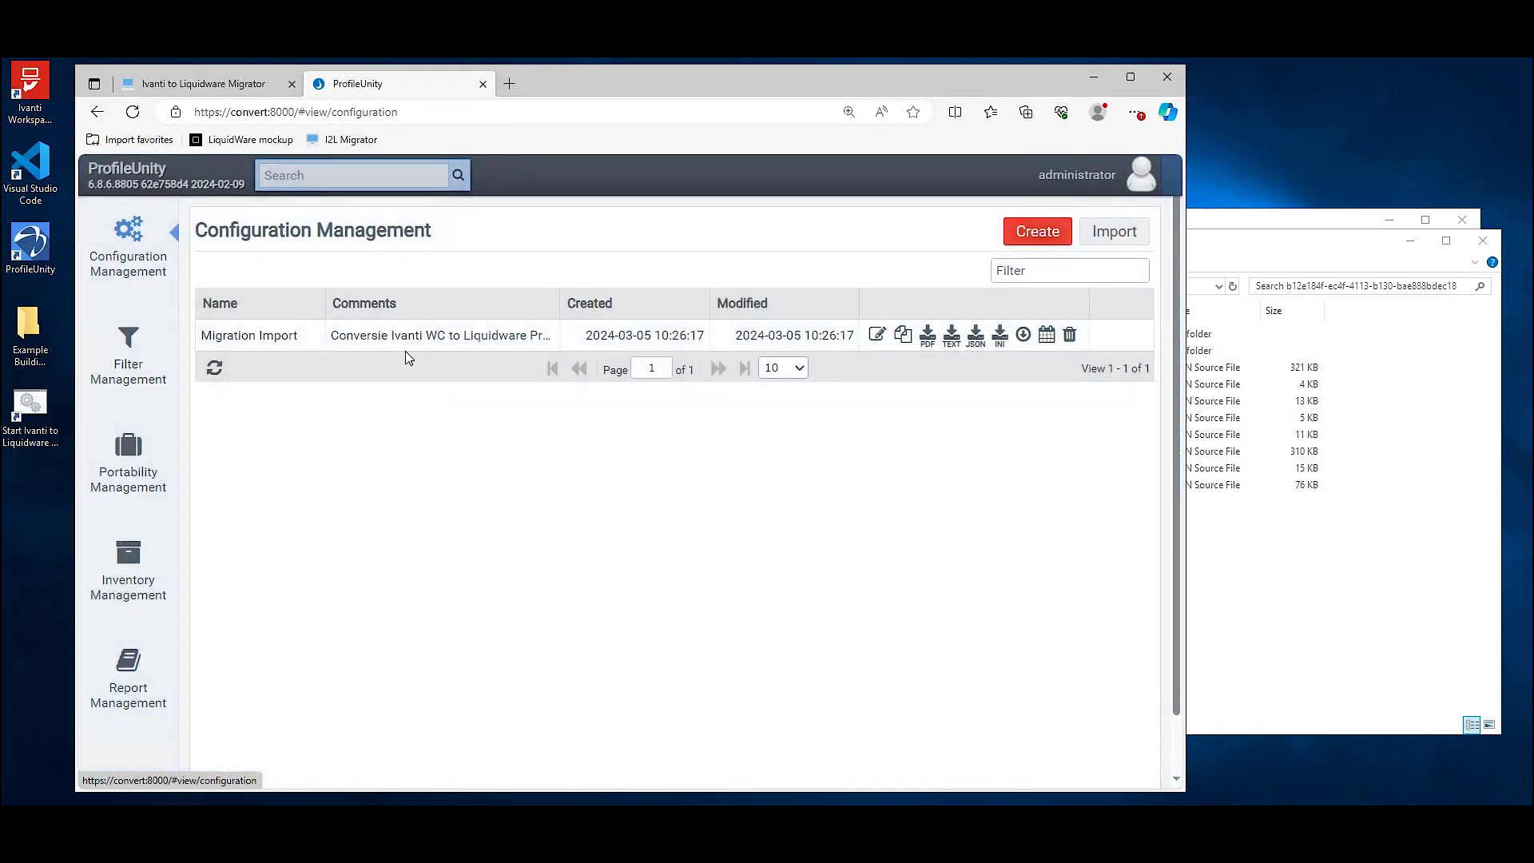
- Import applications.json into Migration Import and view its 42 file association rules
{"action": "double_click", "coordinate": [367, 345]}
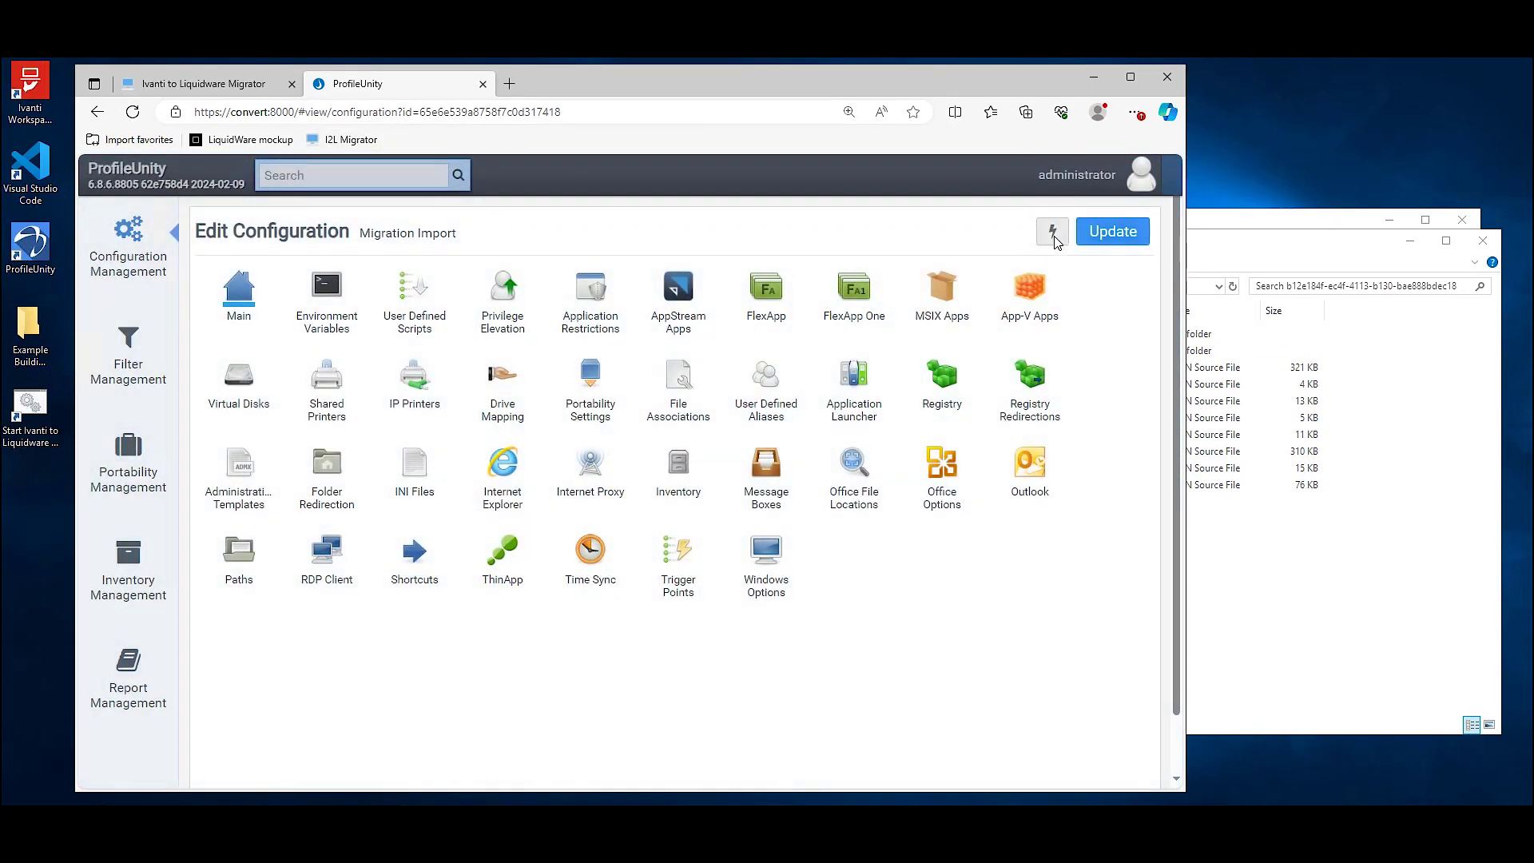
{"action": "left_click", "coordinate": [1052, 231]}
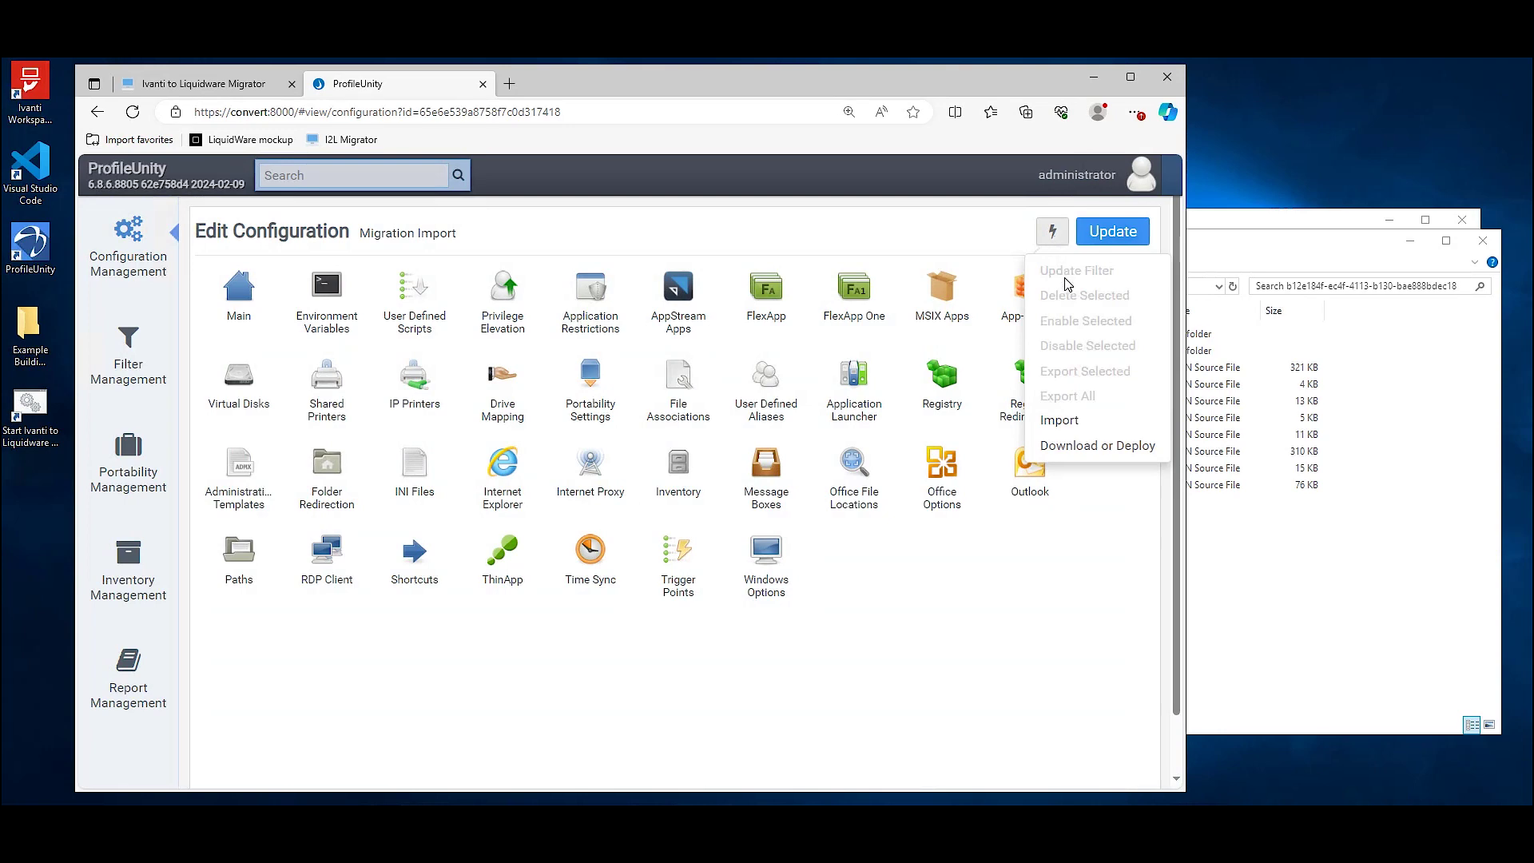
{"action": "left_click", "coordinate": [1060, 421]}
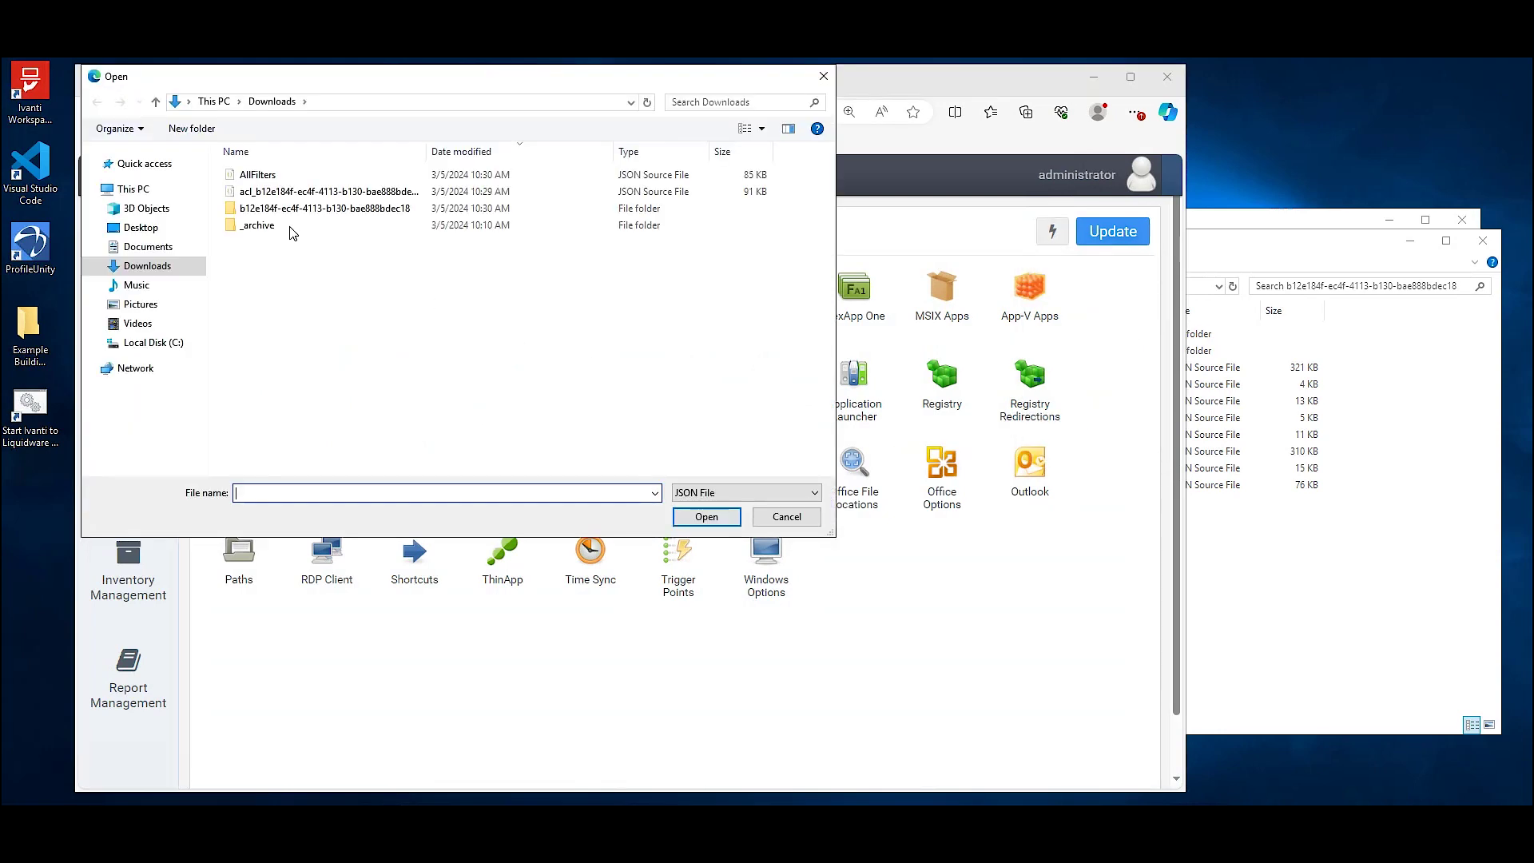
{"action": "double_click", "coordinate": [291, 208]}
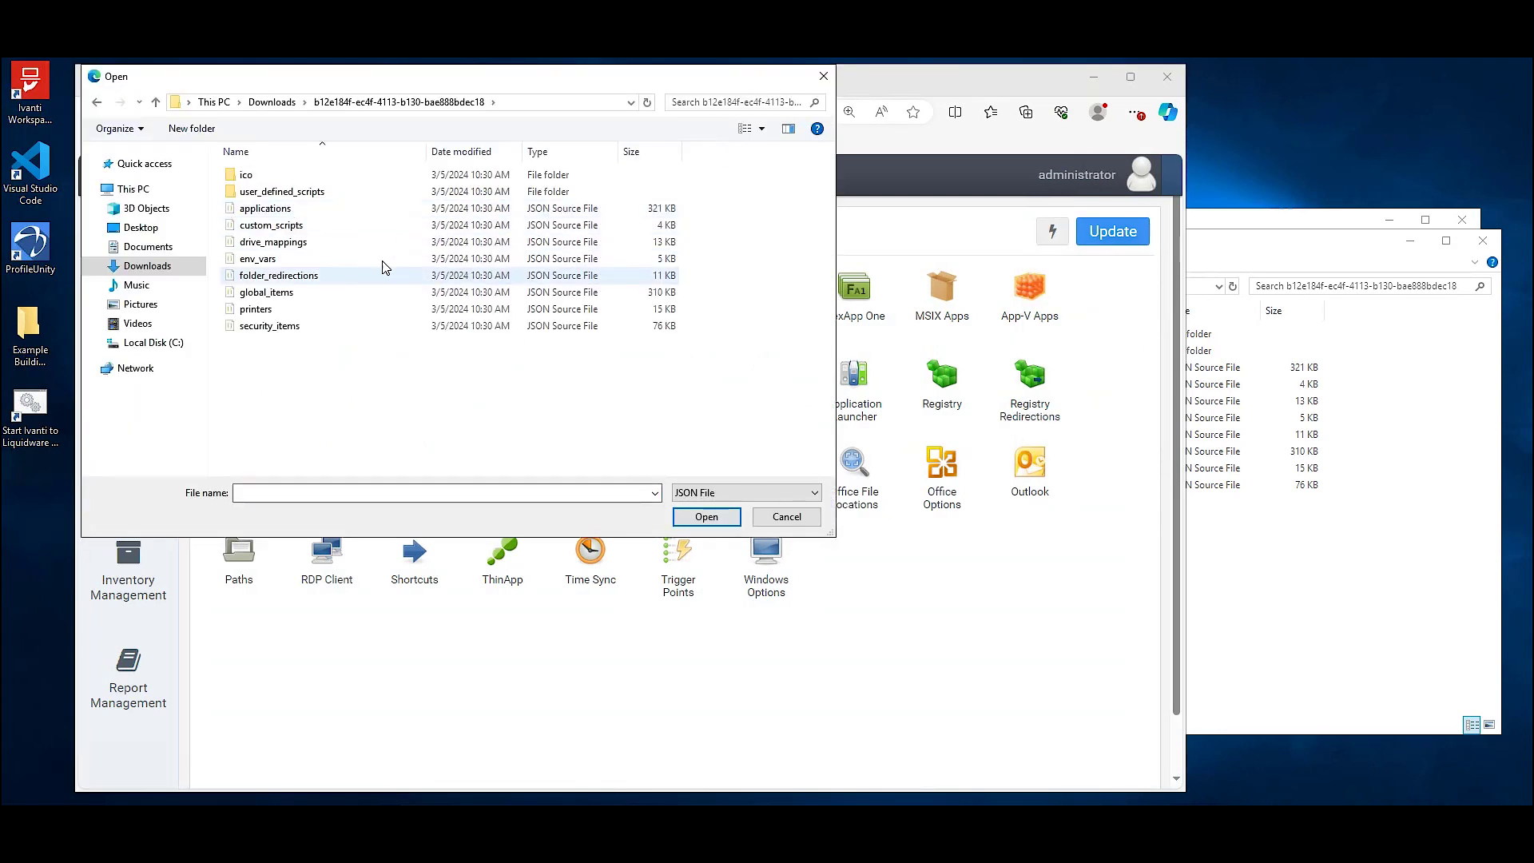
{"action": "double_click", "coordinate": [292, 208]}
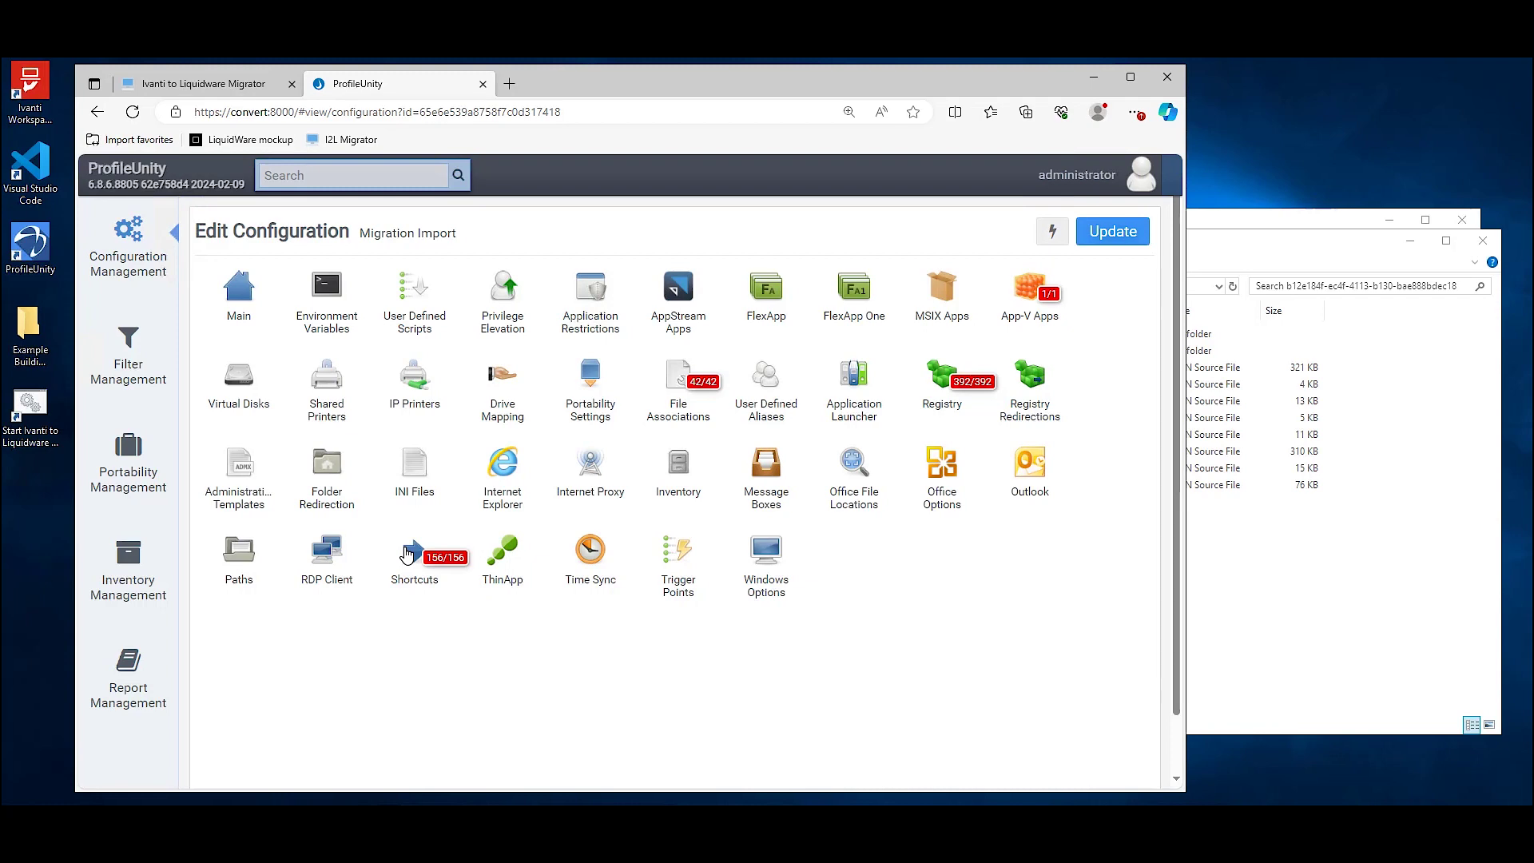
{"action": "left_click", "coordinate": [674, 379]}
- Check the second page of file associations, then save the Migration Import configuration
{"action": "scroll", "coordinate": [616, 463], "scroll_direction": "down", "scroll_amount": 1}
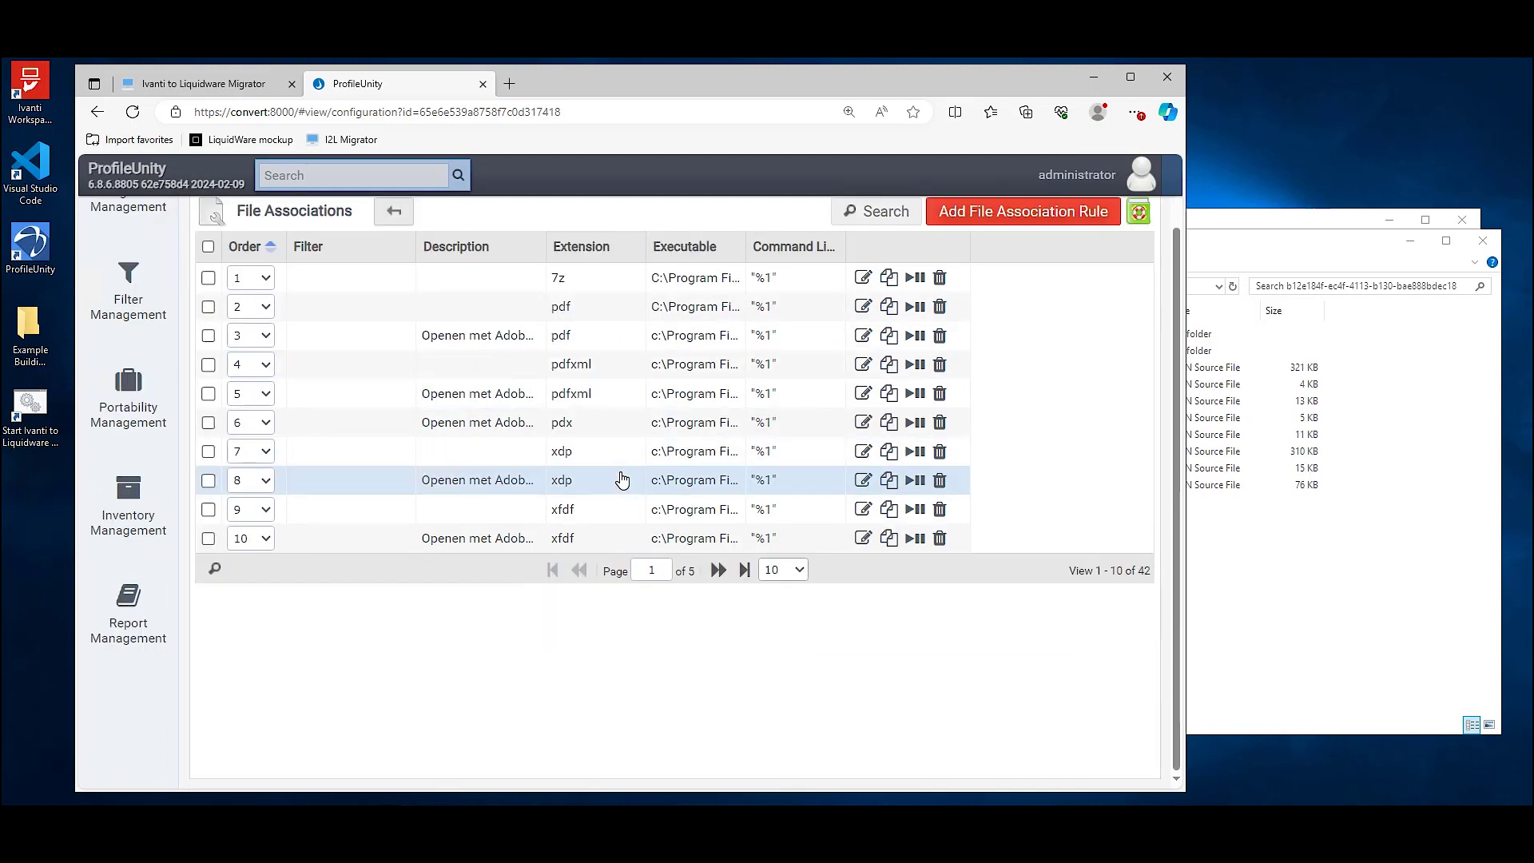
{"action": "scroll", "coordinate": [631, 483], "scroll_direction": "up", "scroll_amount": 1}
{"action": "left_click", "coordinate": [719, 635]}
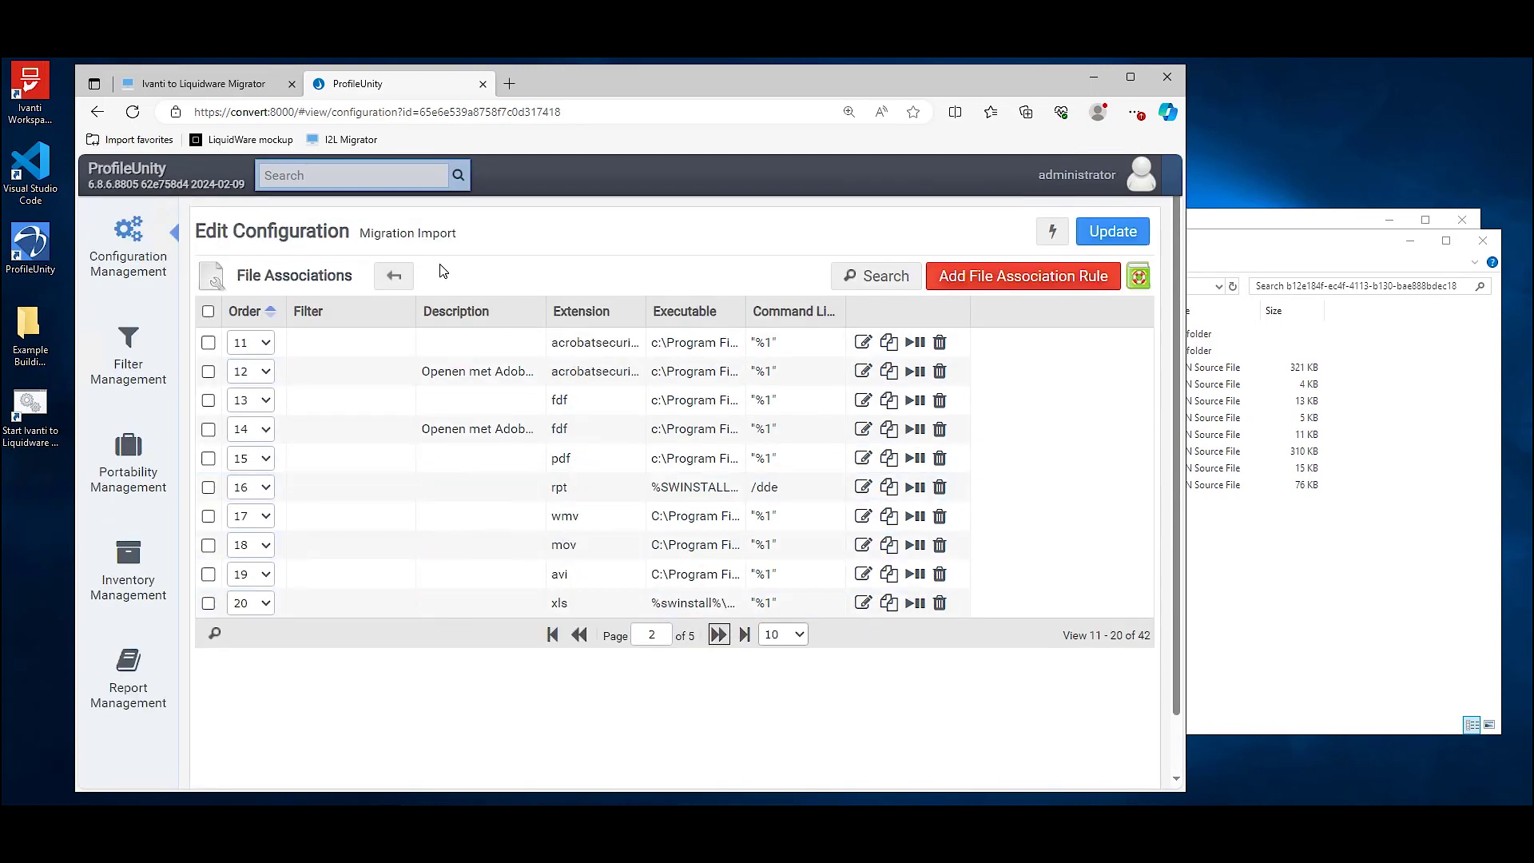
{"action": "left_click", "coordinate": [395, 279]}
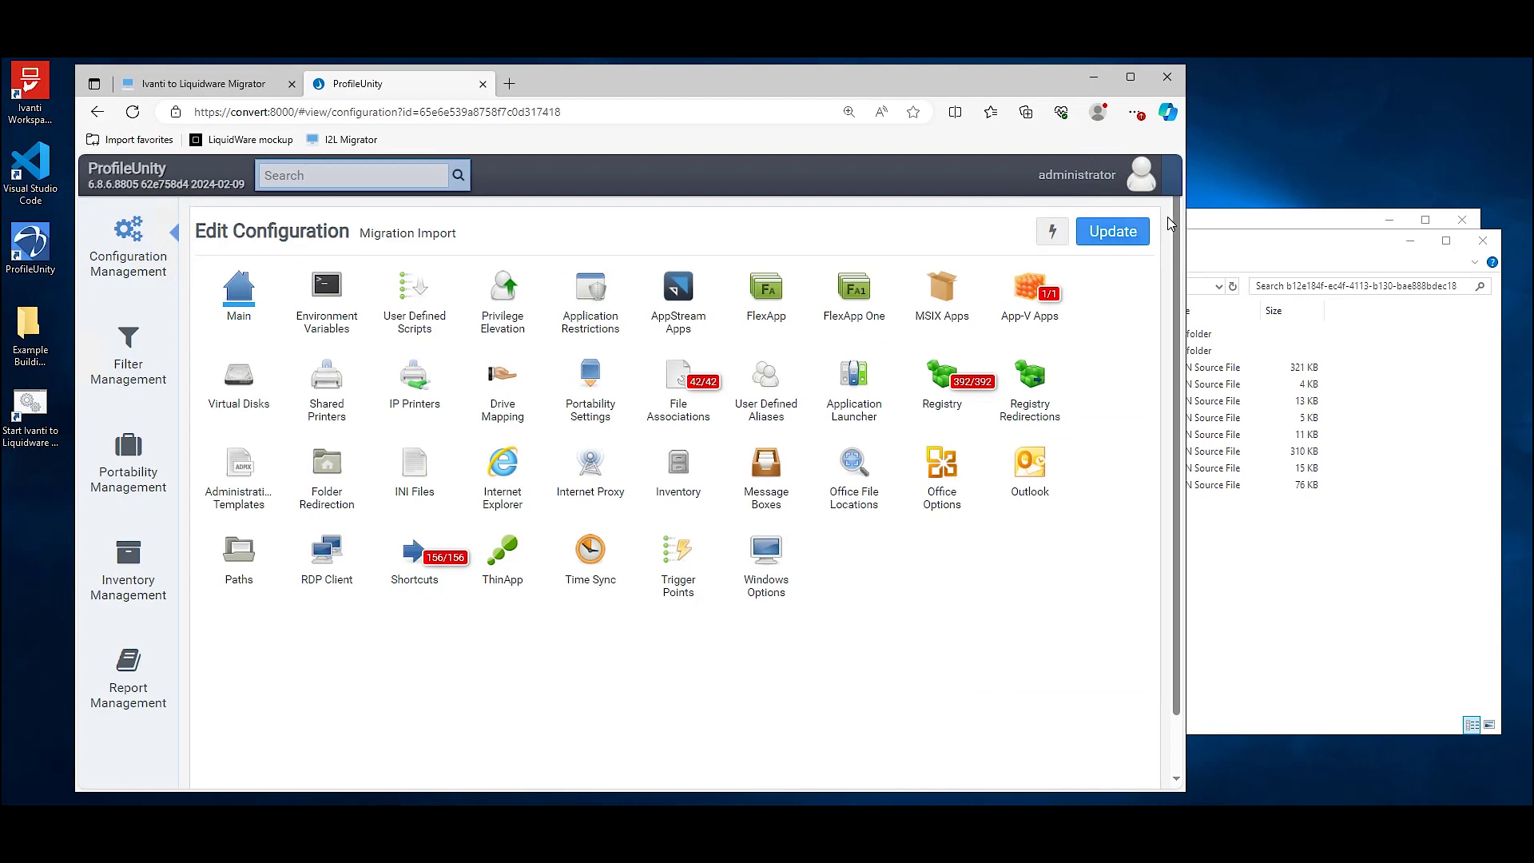
{"action": "left_click", "coordinate": [1113, 232]}
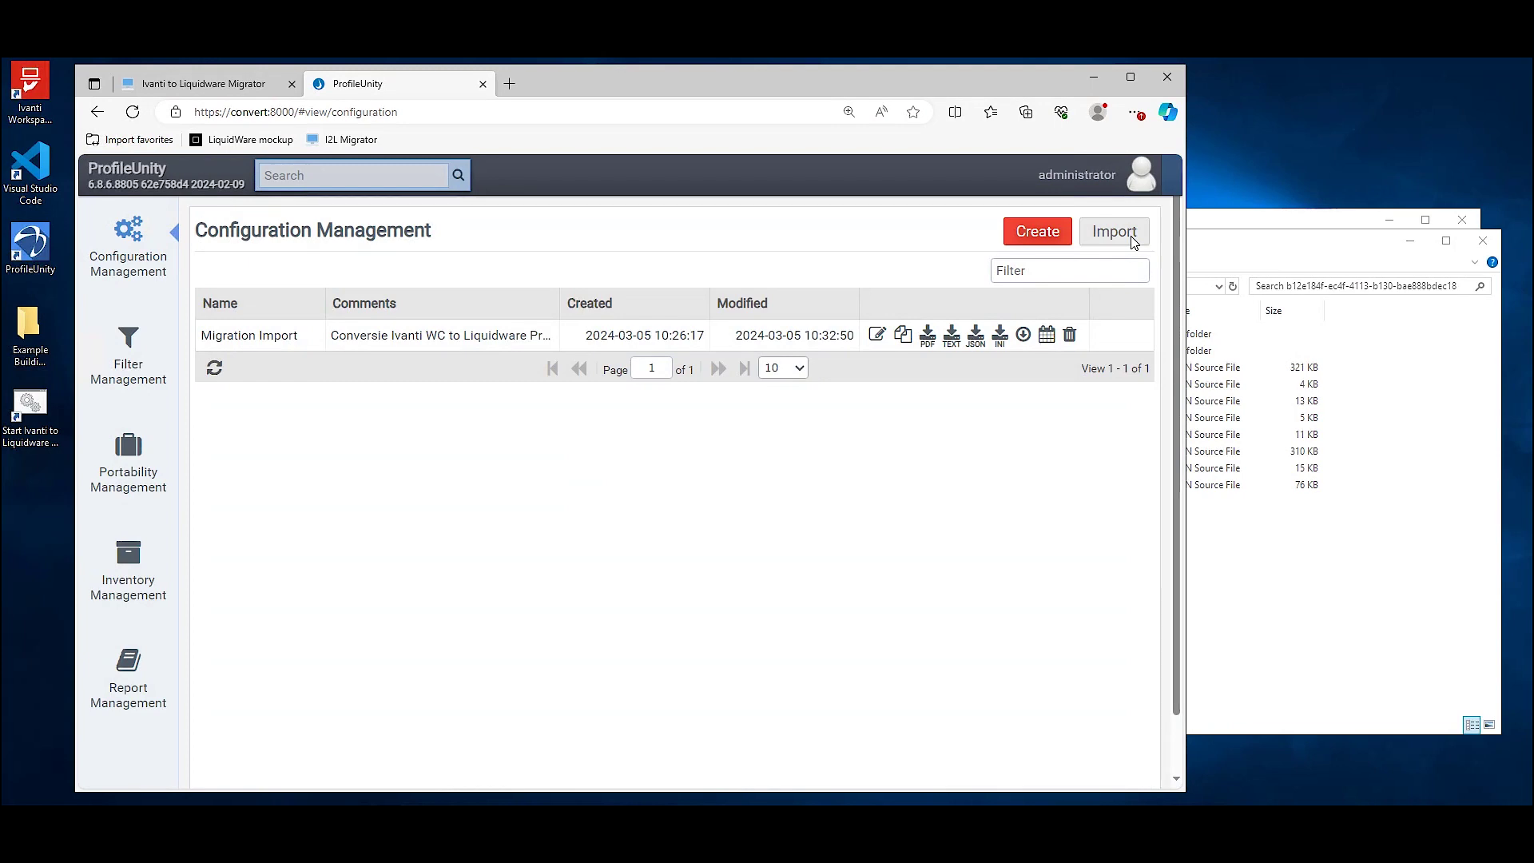
- Reopen File Associations, widen the Filter column, and inspect an Adobe Reader DC rule
{"action": "left_click", "coordinate": [302, 329]}
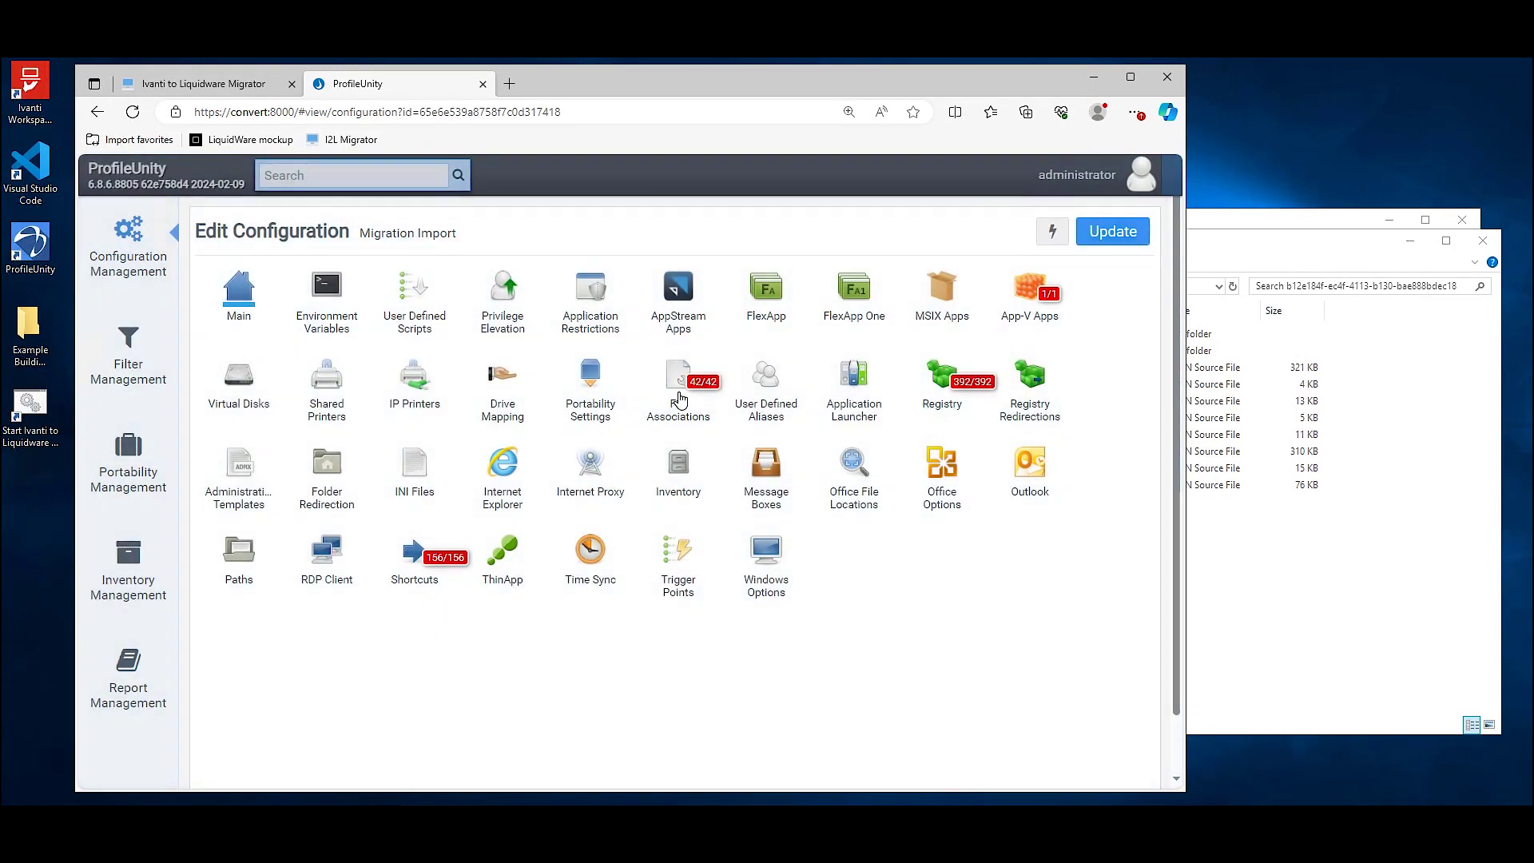
{"action": "left_click", "coordinate": [678, 389]}
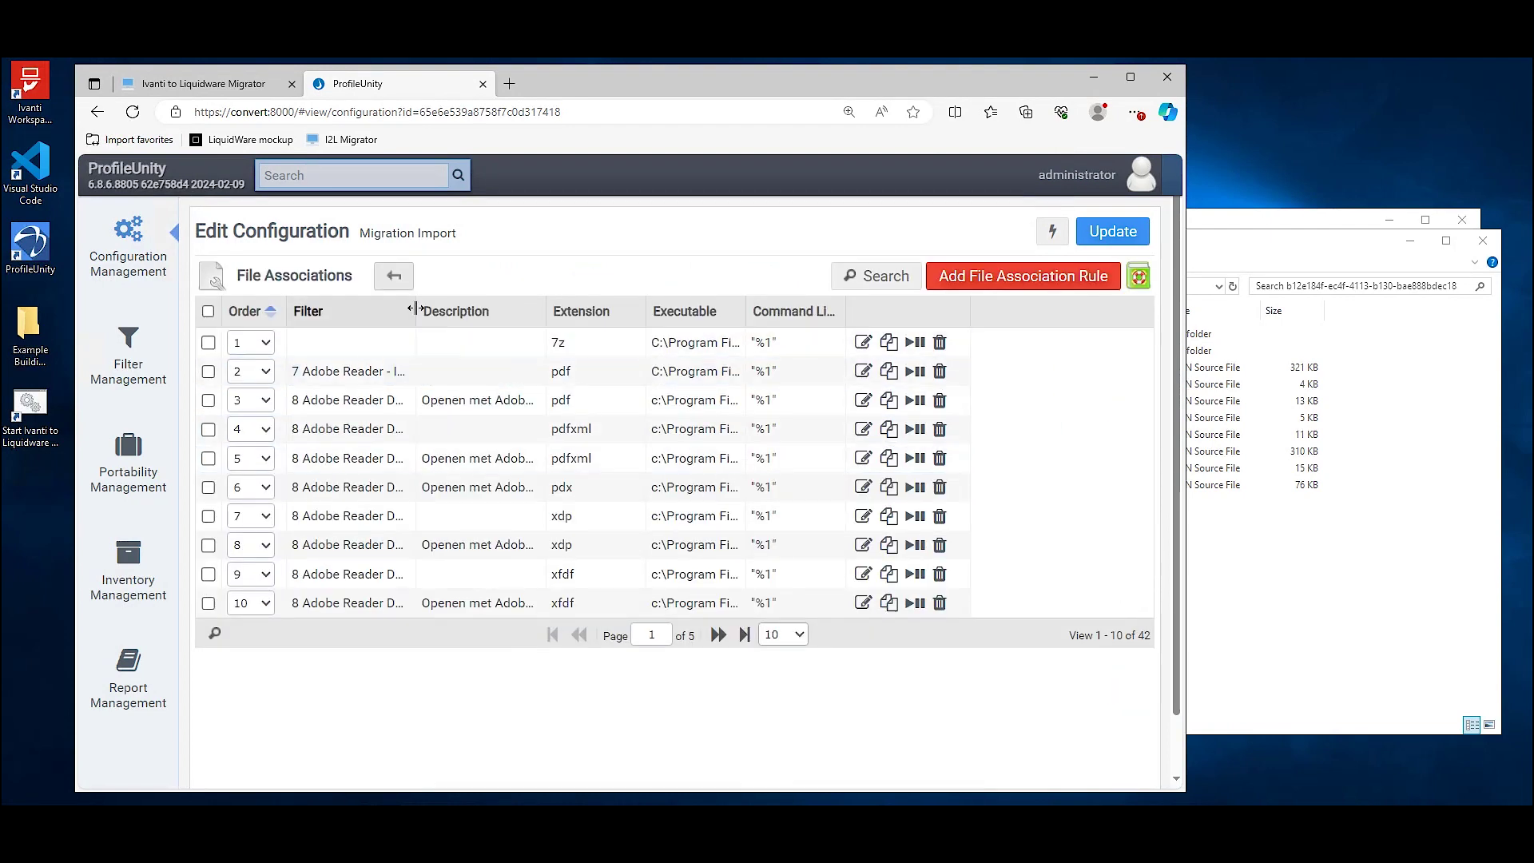
{"action": "left_click_drag", "start_coordinate": [415, 309], "coordinate": [571, 310]}
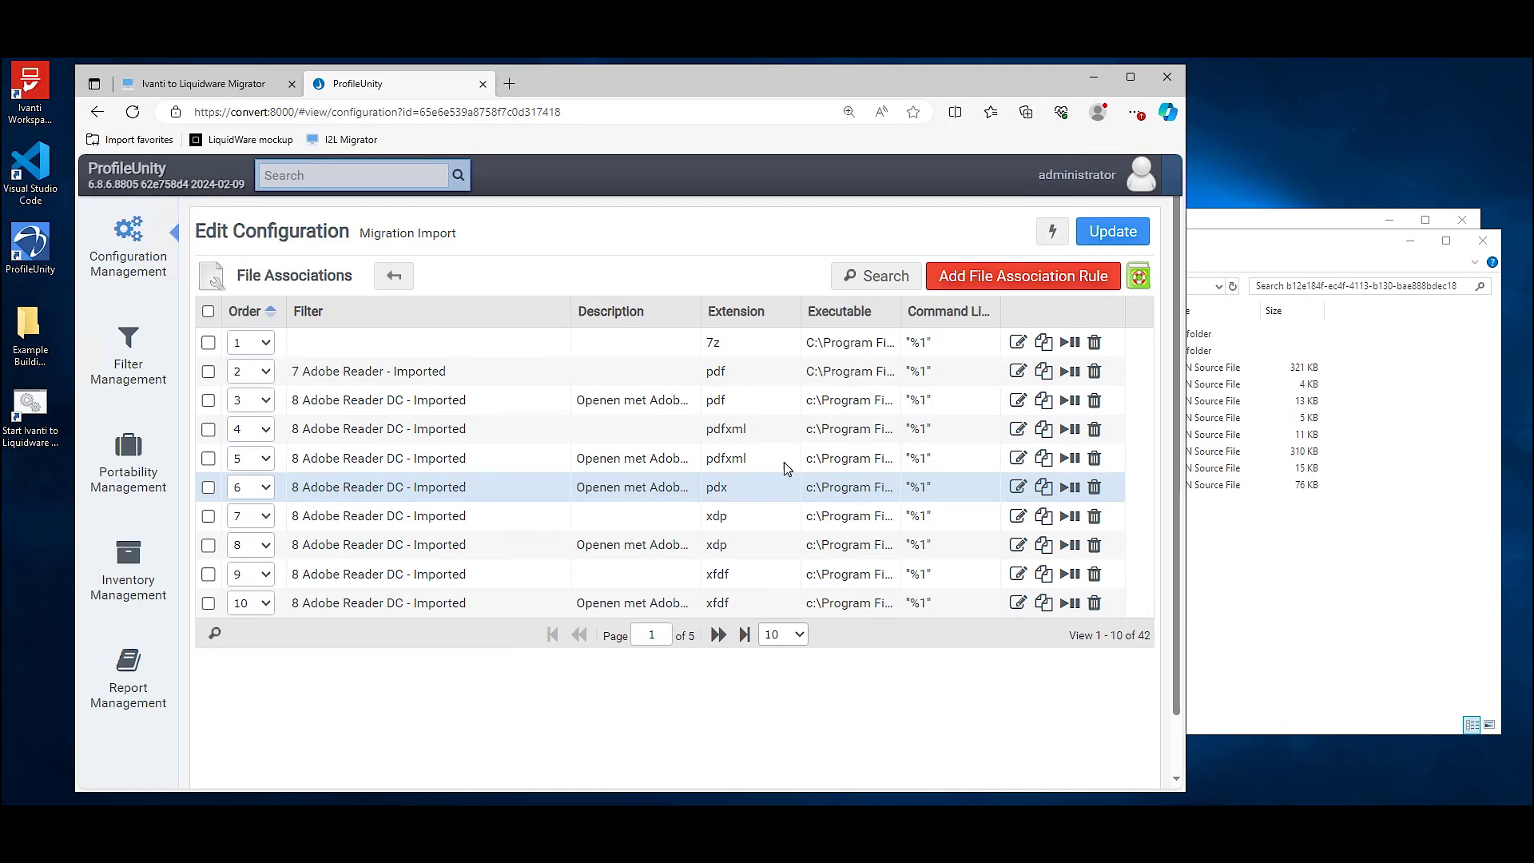
{"action": "double_click", "coordinate": [887, 464]}
{"action": "left_click", "coordinate": [824, 328]}
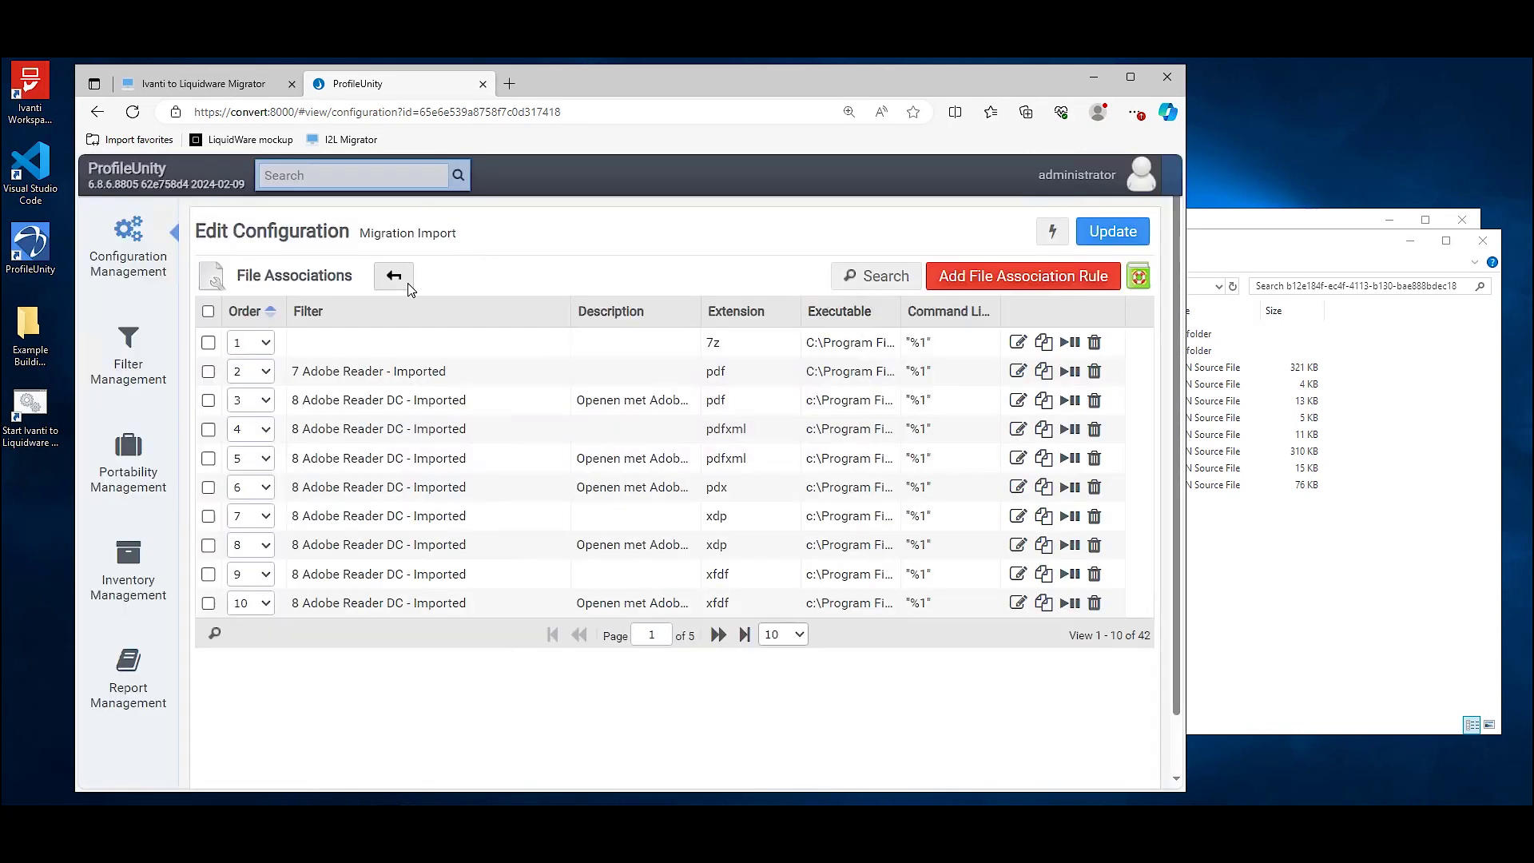
{"action": "left_click", "coordinate": [395, 277]}
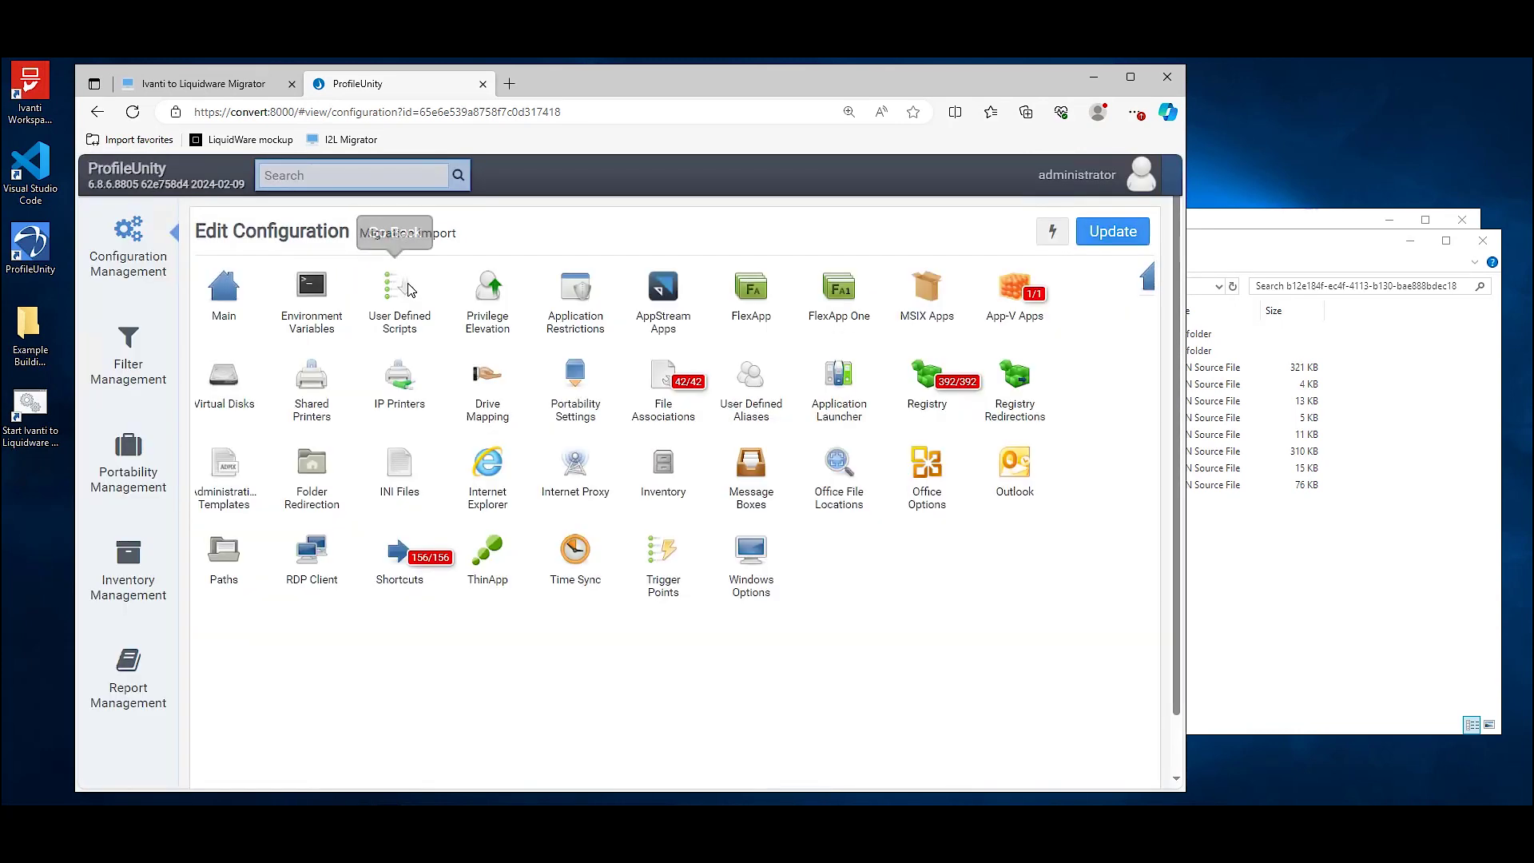
- Import the custom_scripts, drive_mappings, env_vars and folder_redirections JSON files into Migration Import
{"action": "left_click", "coordinate": [1052, 232]}
{"action": "left_click", "coordinate": [1051, 421]}
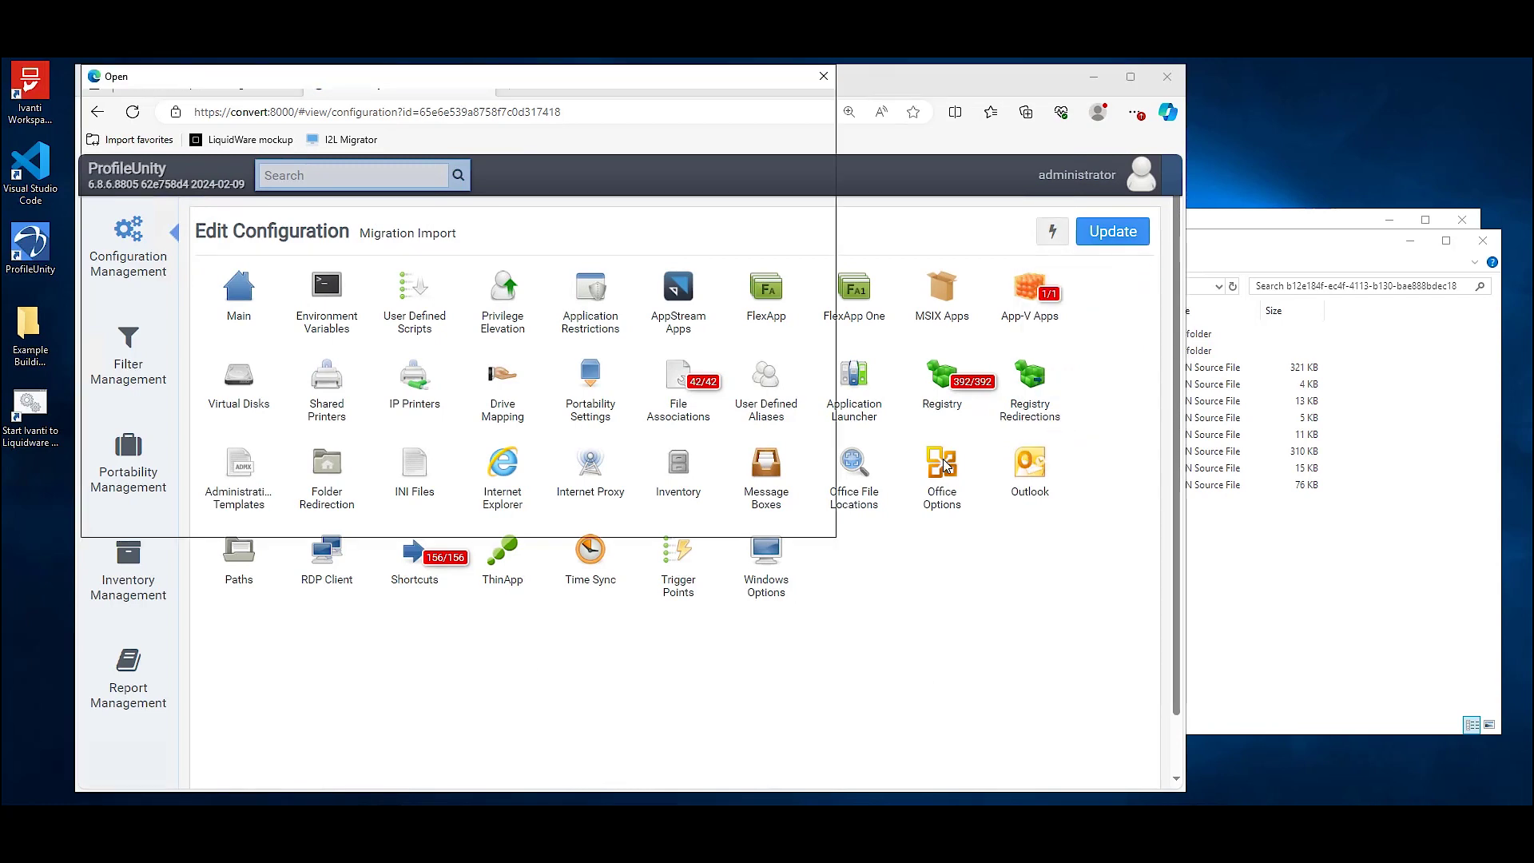
{"action": "double_click", "coordinate": [291, 226]}
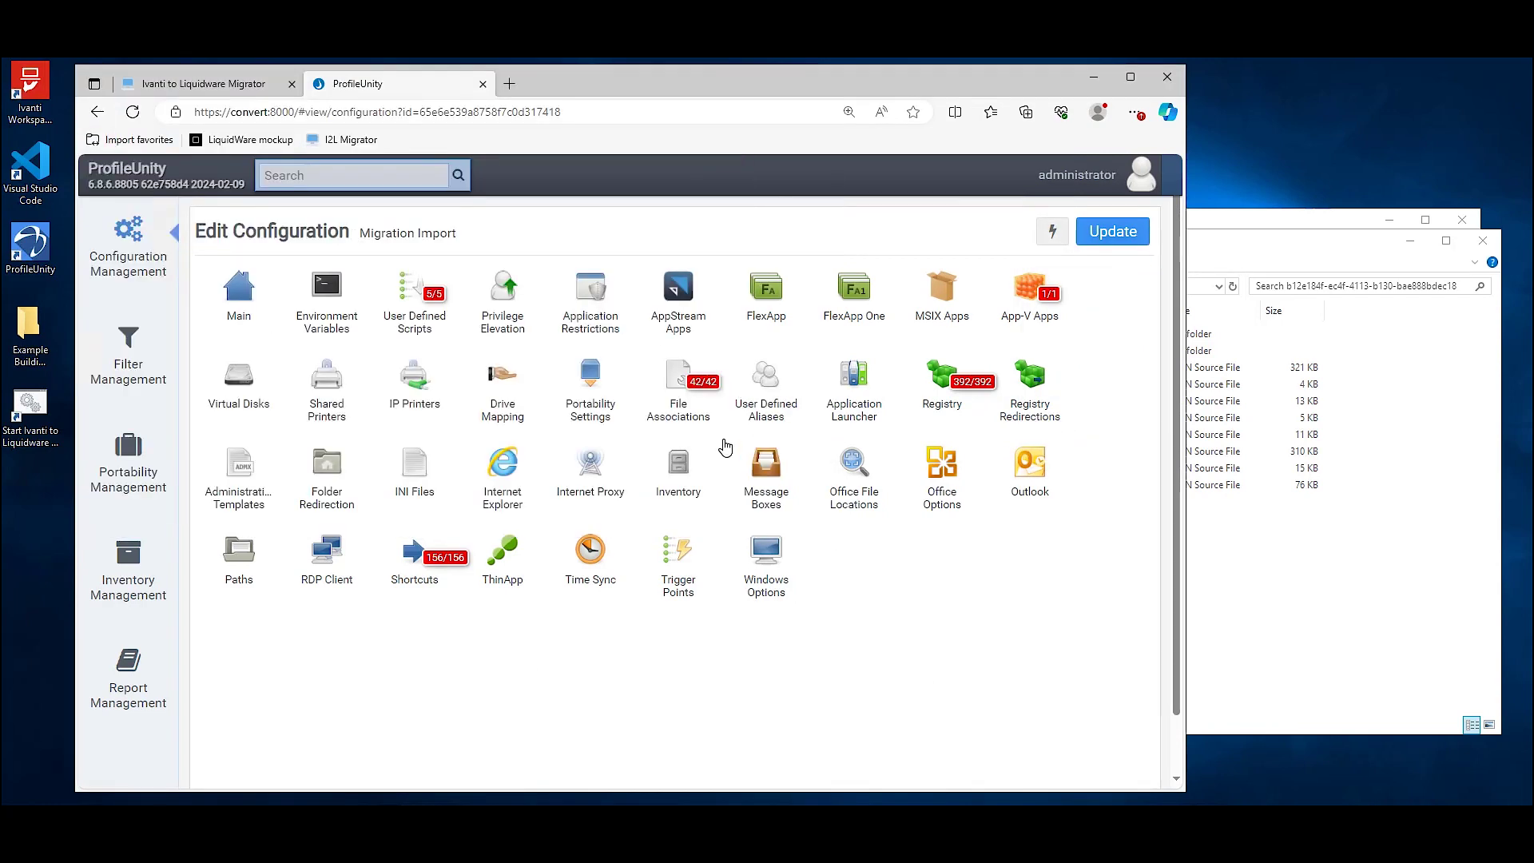
{"action": "left_click", "coordinate": [1053, 234]}
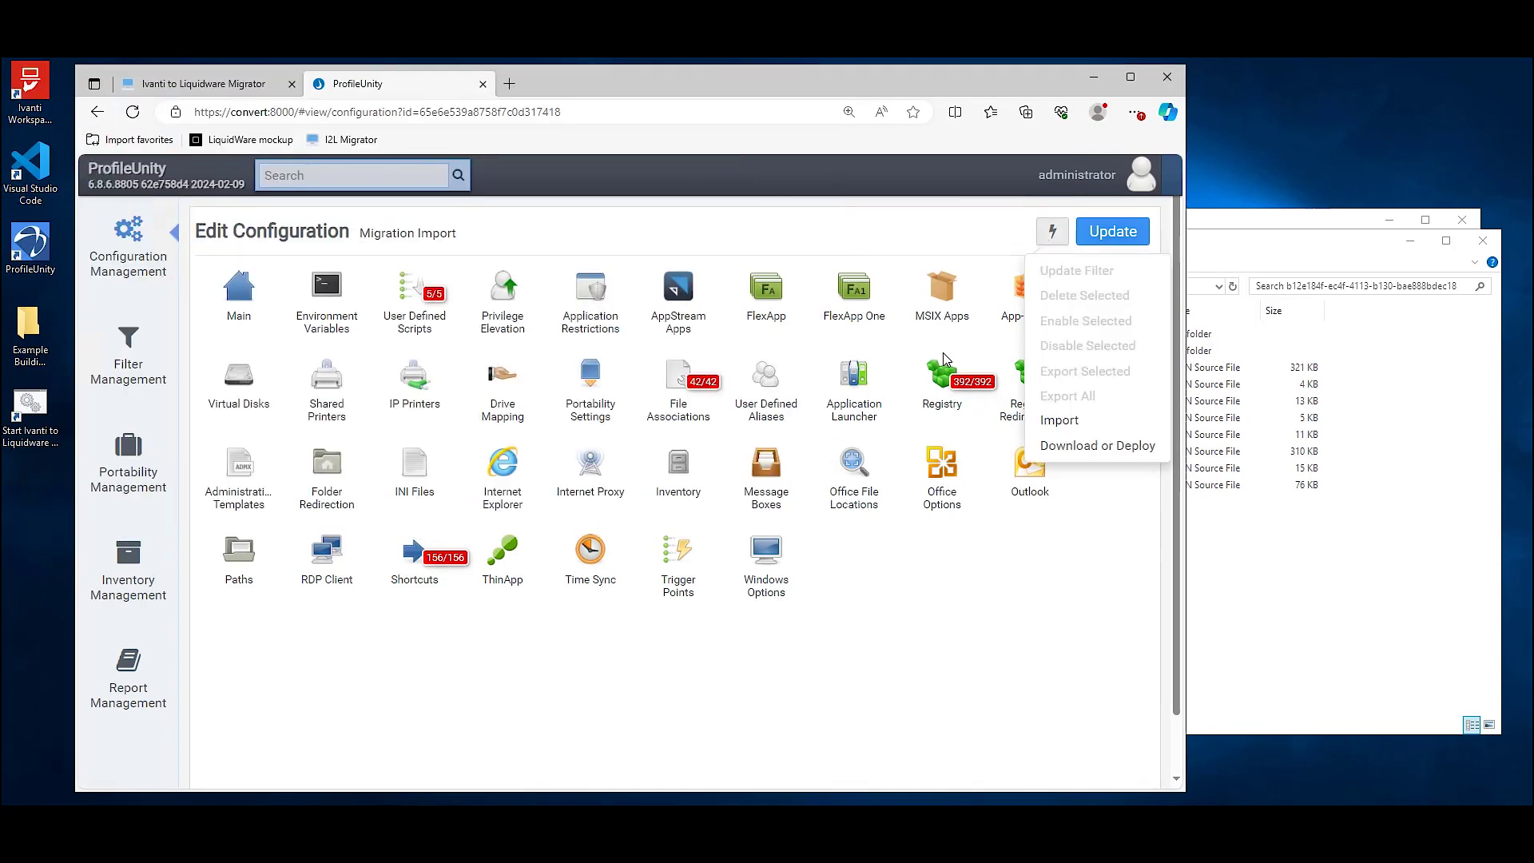
{"action": "left_click", "coordinate": [1051, 420]}
{"action": "double_click", "coordinate": [273, 242]}
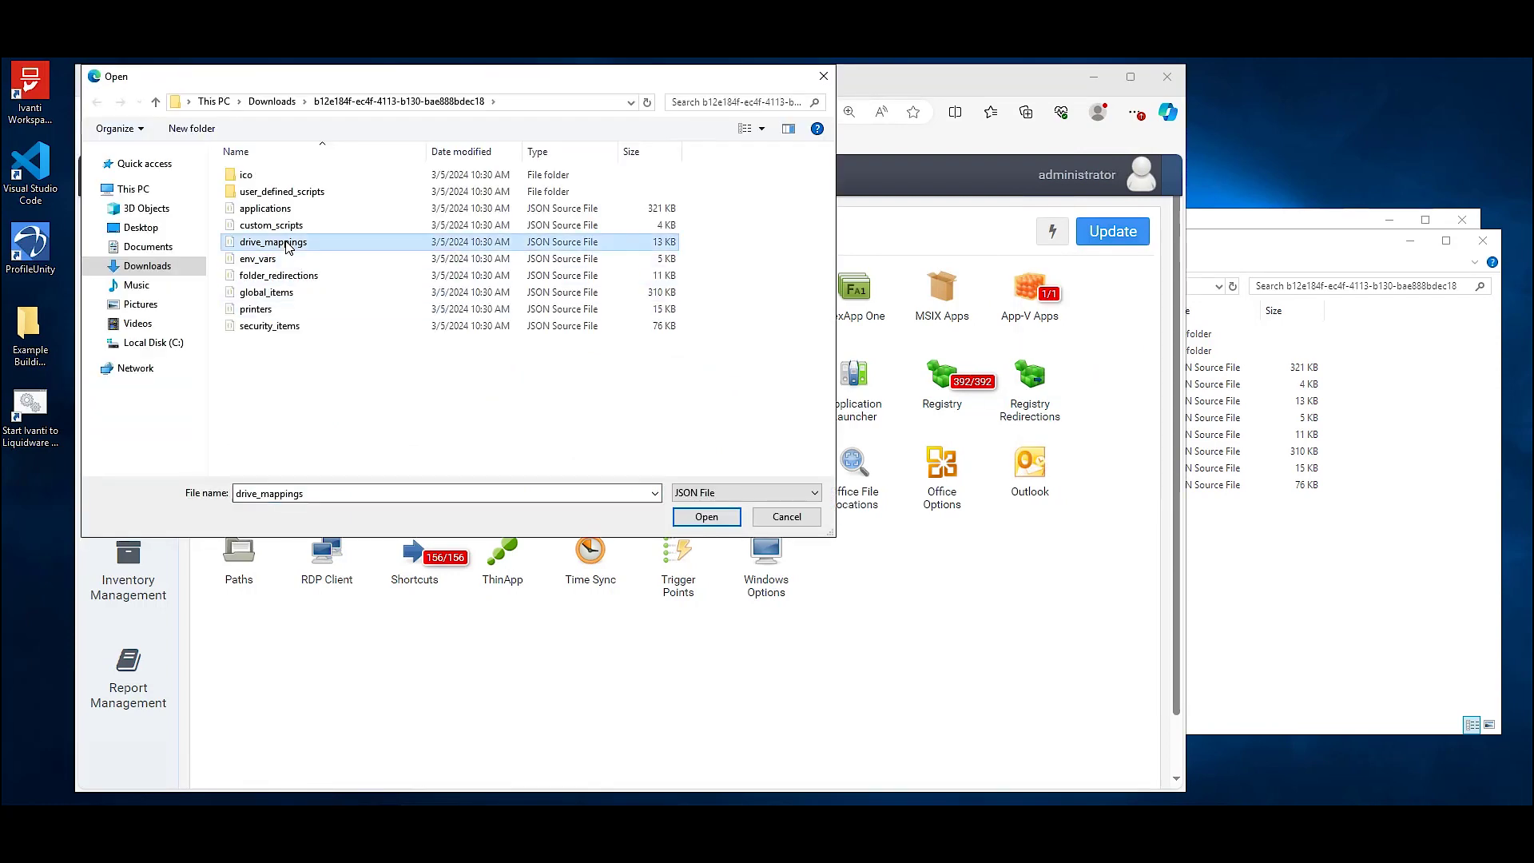
{"action": "left_click", "coordinate": [1052, 234]}
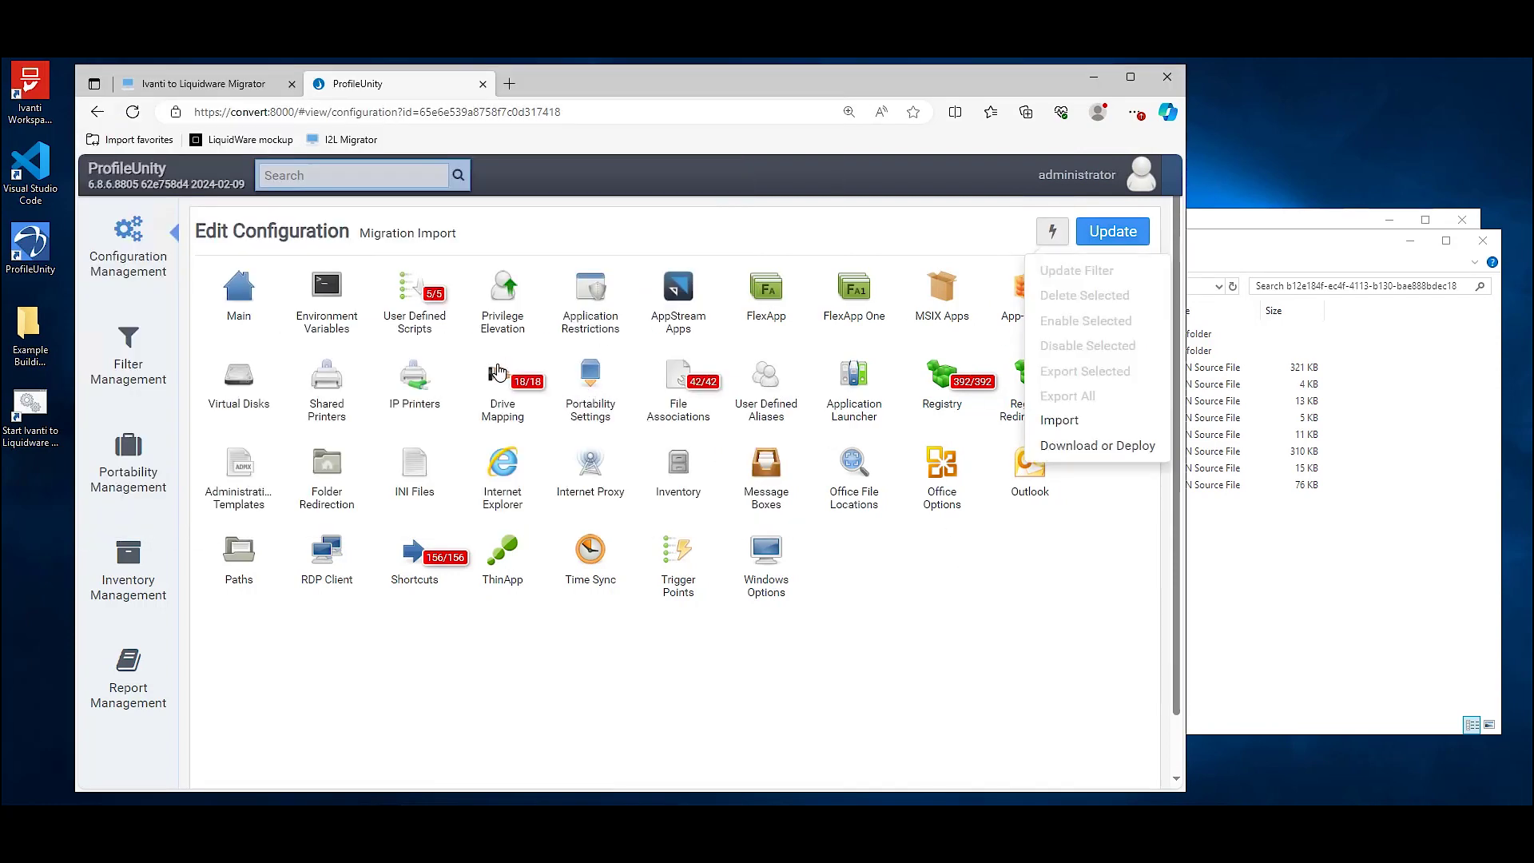
{"action": "left_click", "coordinate": [1052, 414]}
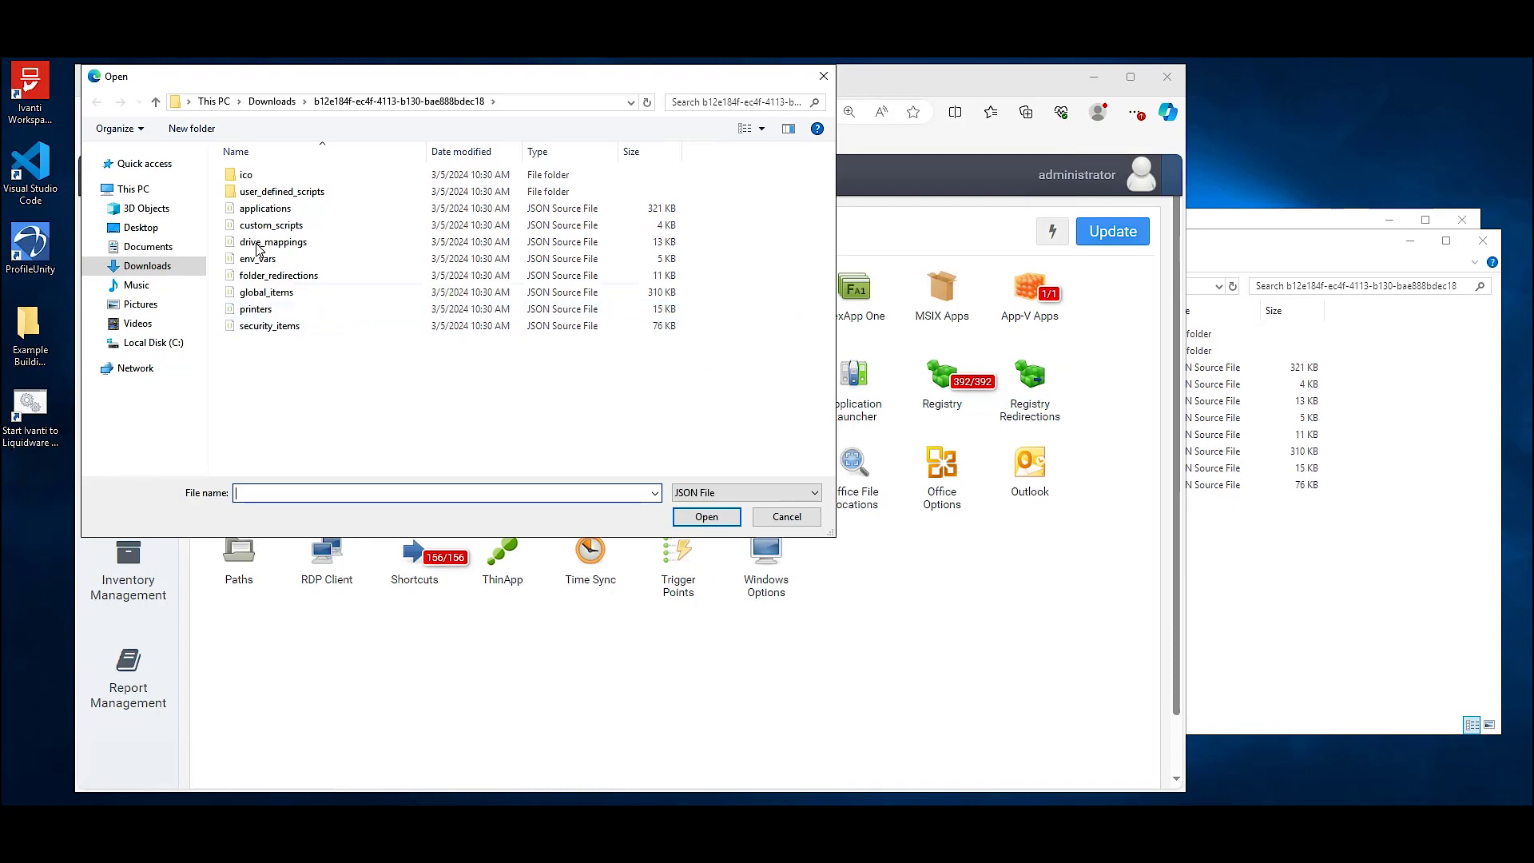
{"action": "double_click", "coordinate": [276, 260]}
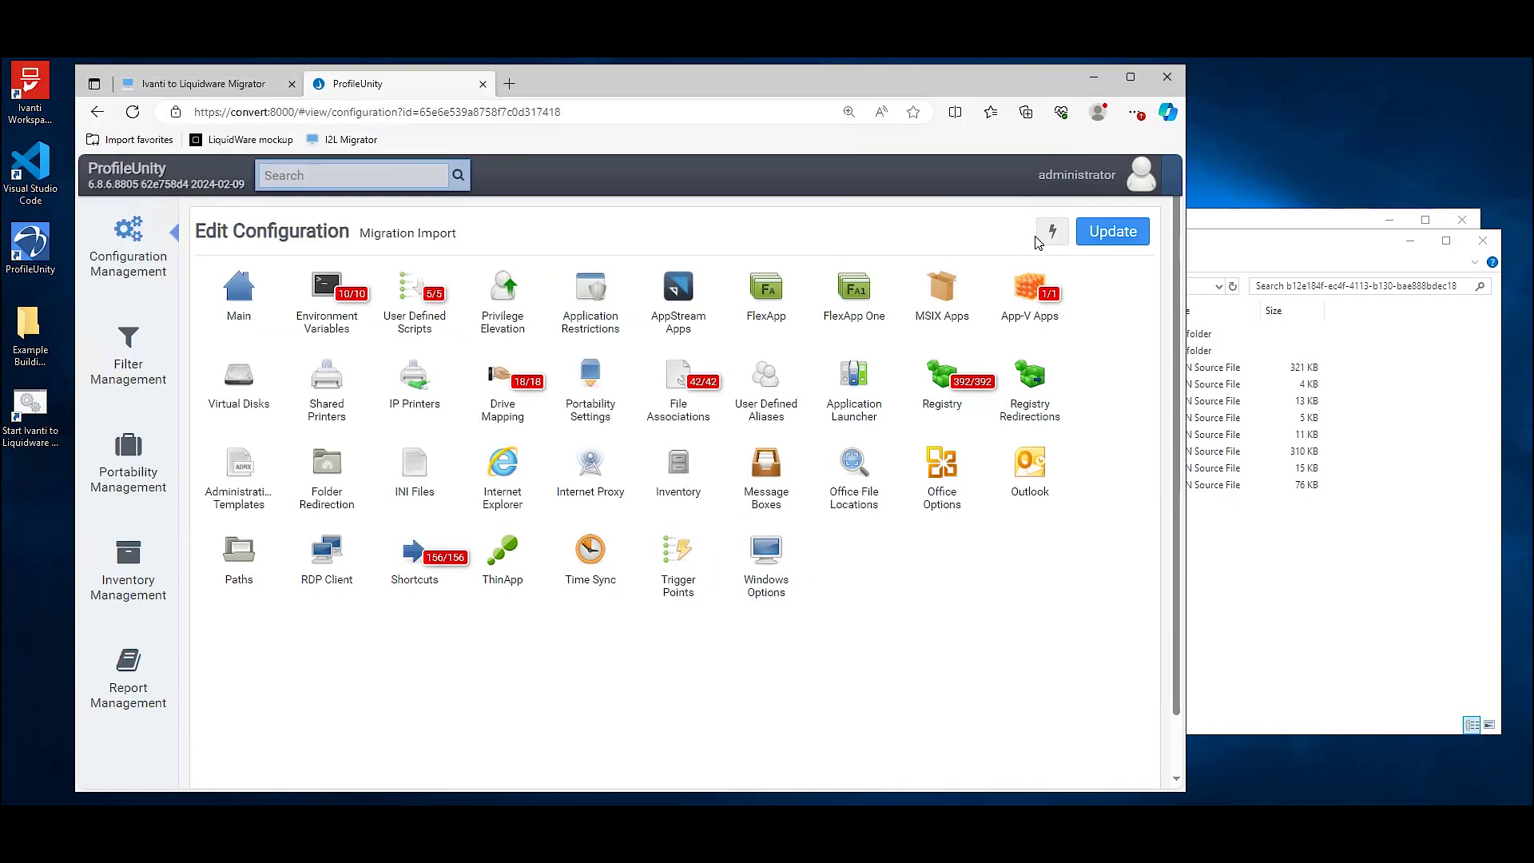
{"action": "left_click", "coordinate": [1052, 234]}
{"action": "left_click", "coordinate": [1051, 414]}
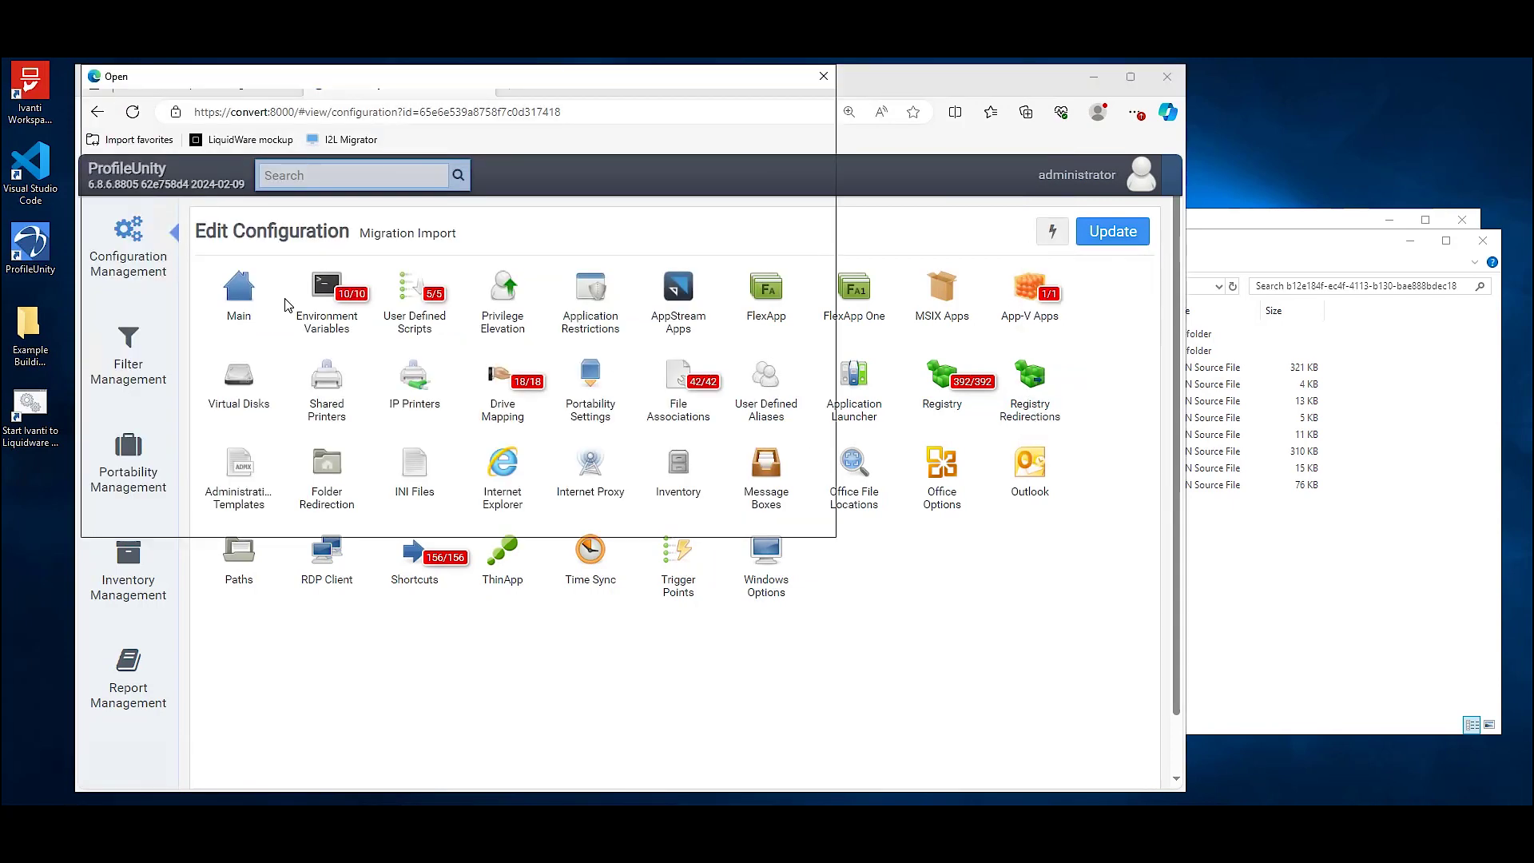
{"action": "double_click", "coordinate": [275, 270]}
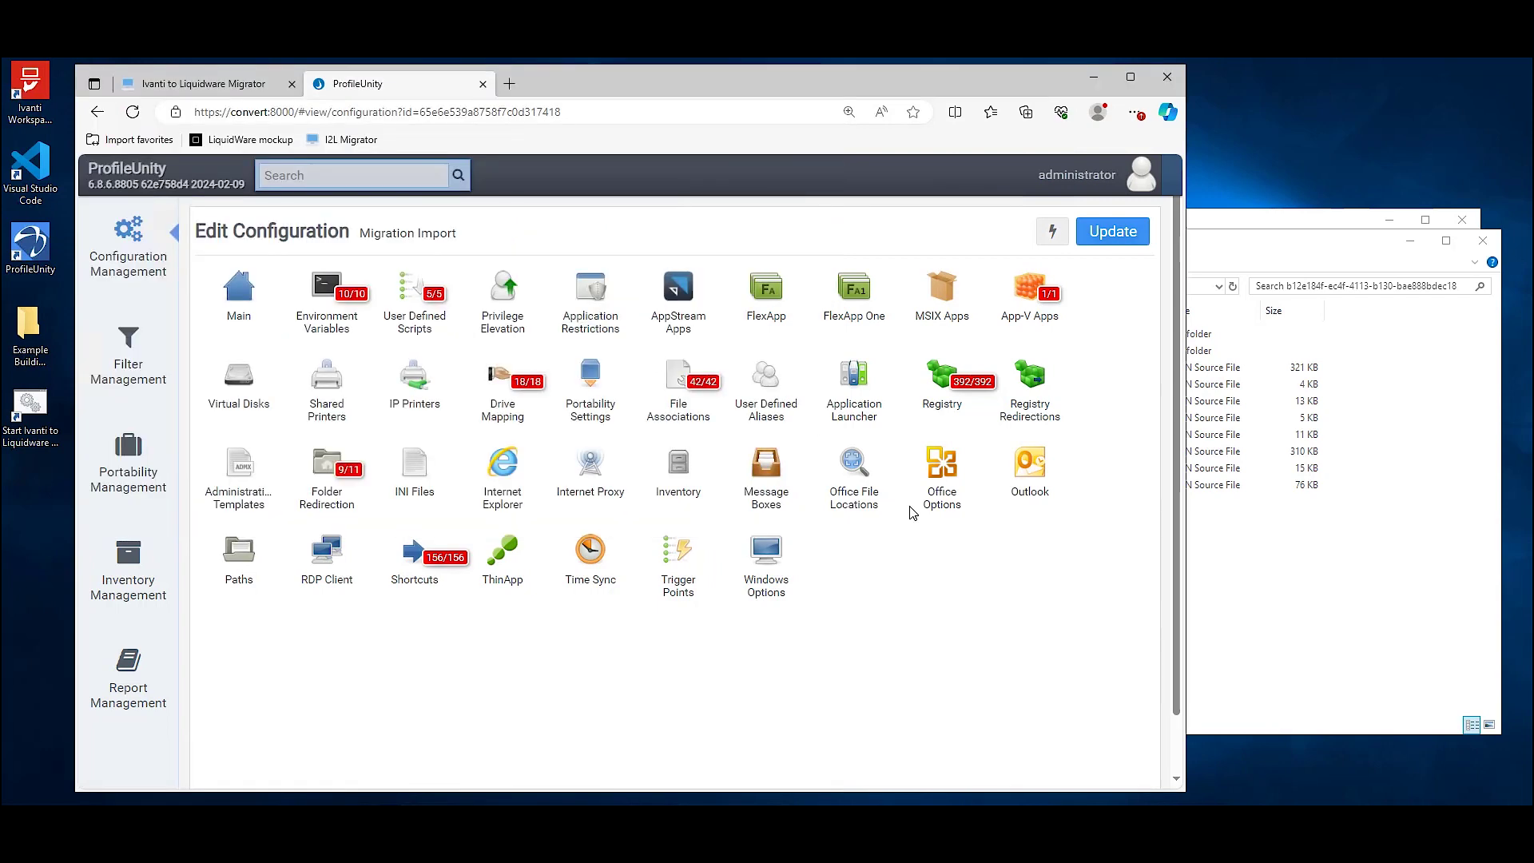
- Import the printers and security_items JSON files, then save the configuration with Update
{"action": "left_click", "coordinate": [1052, 233]}
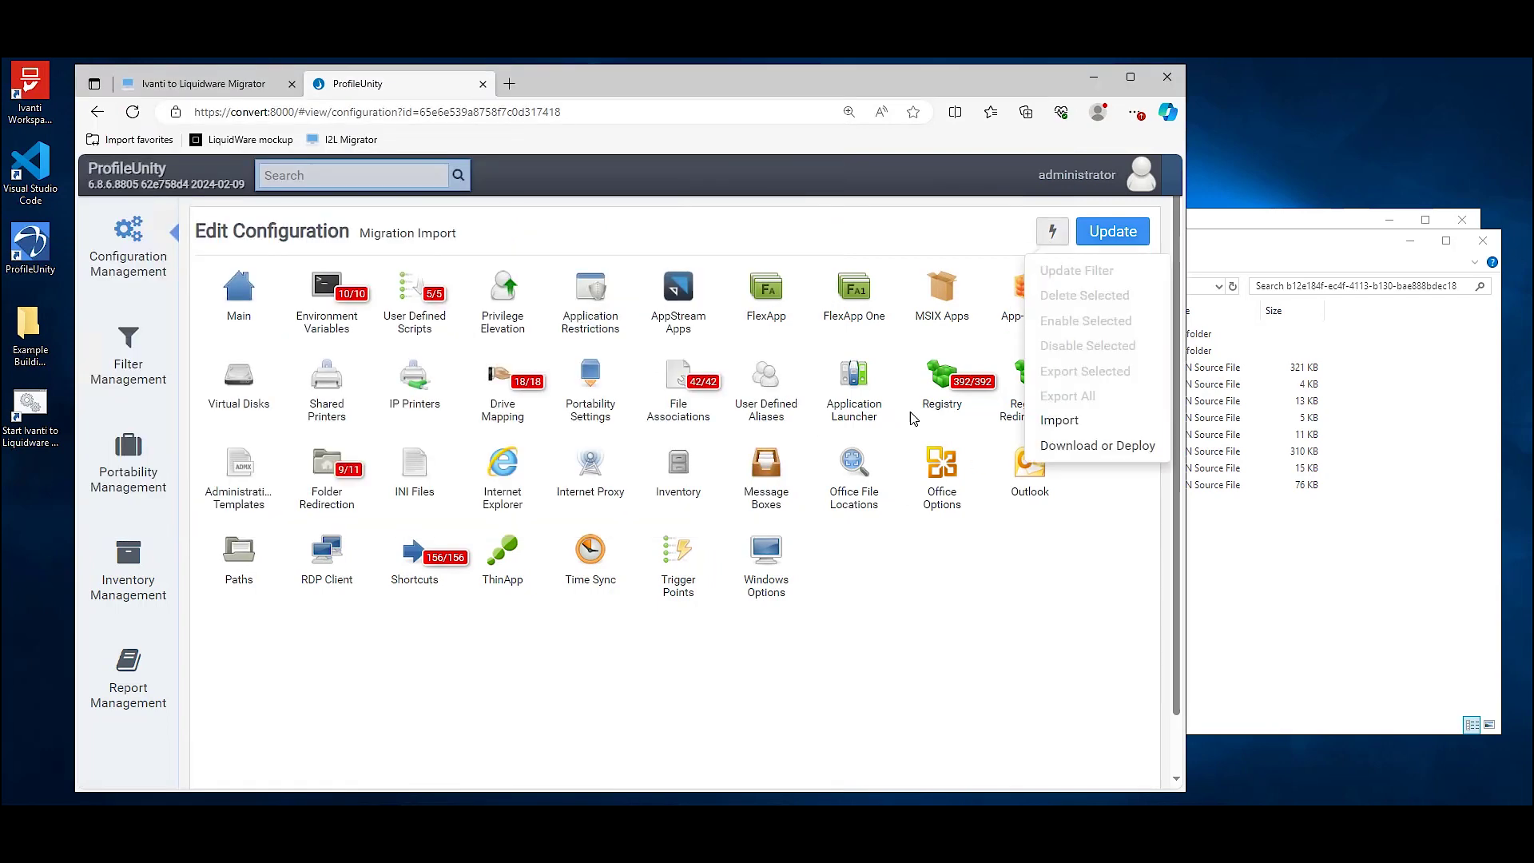
{"action": "left_click", "coordinate": [1049, 414]}
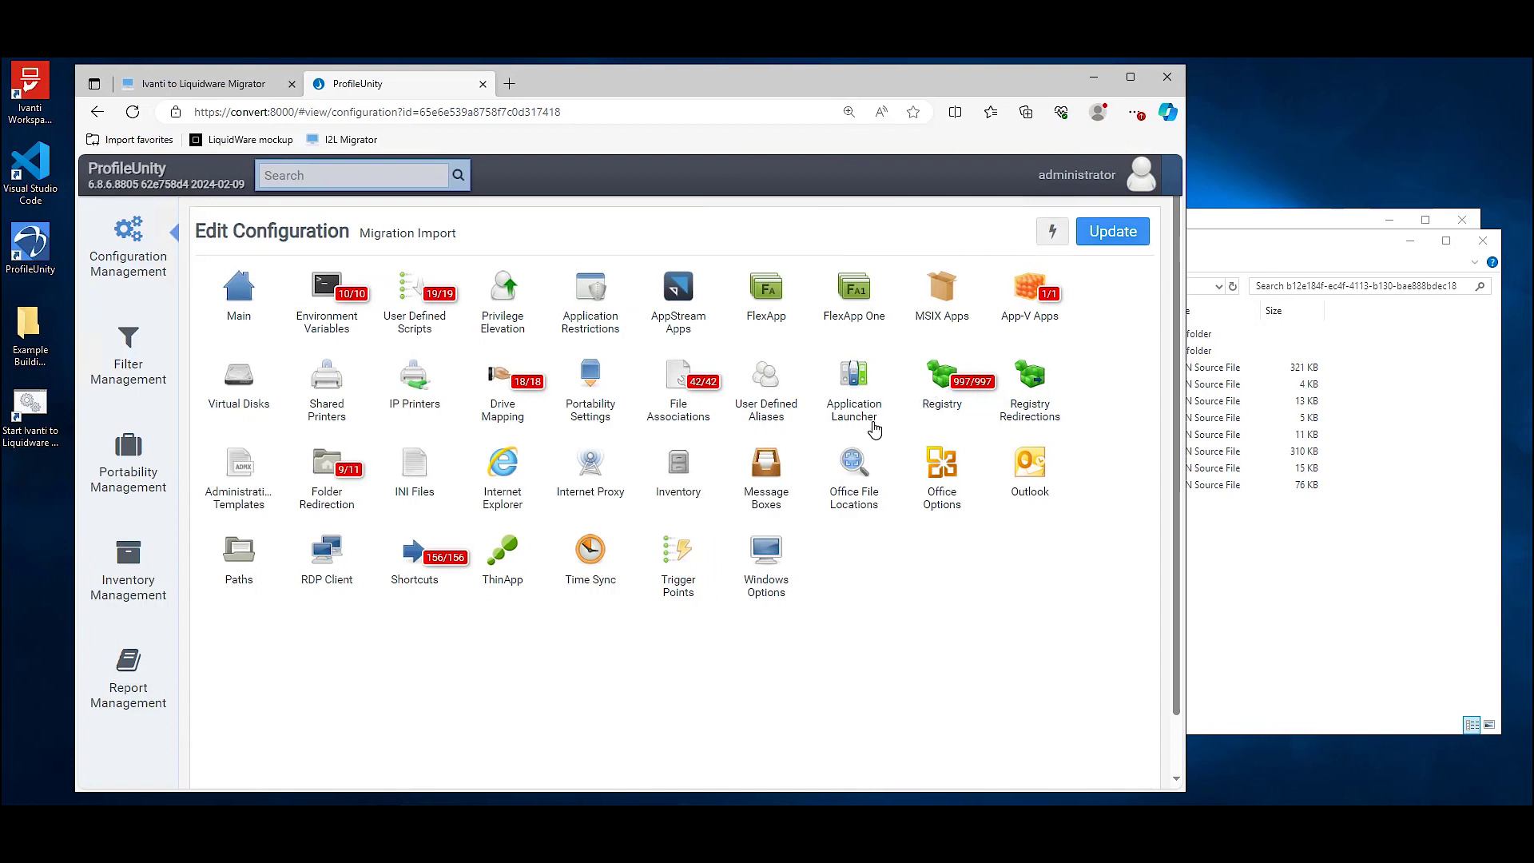
{"action": "left_click", "coordinate": [1052, 231]}
{"action": "left_click", "coordinate": [1075, 424]}
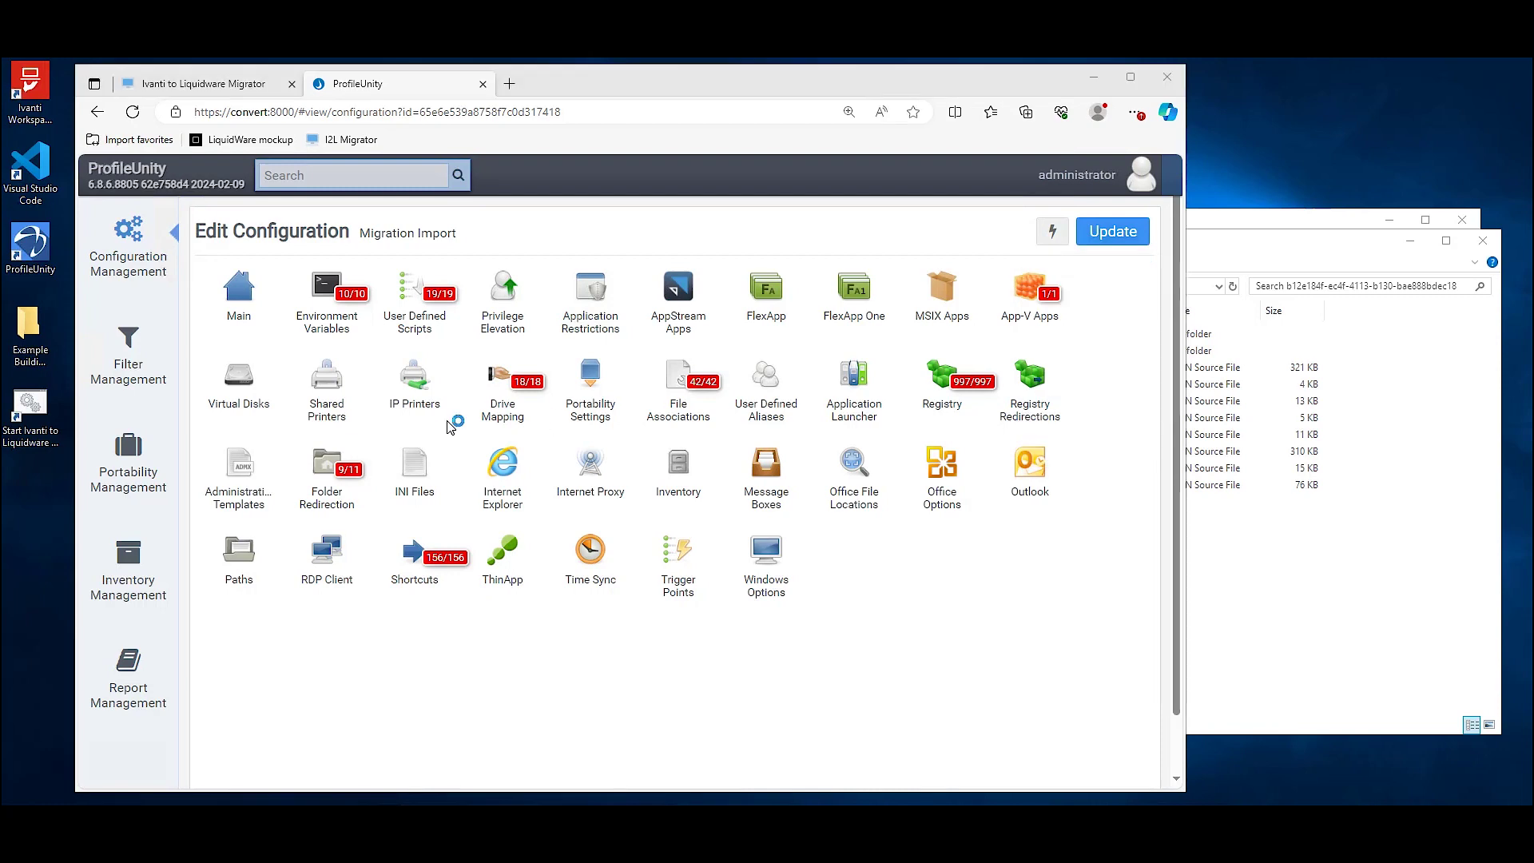
{"action": "double_click", "coordinate": [276, 315]}
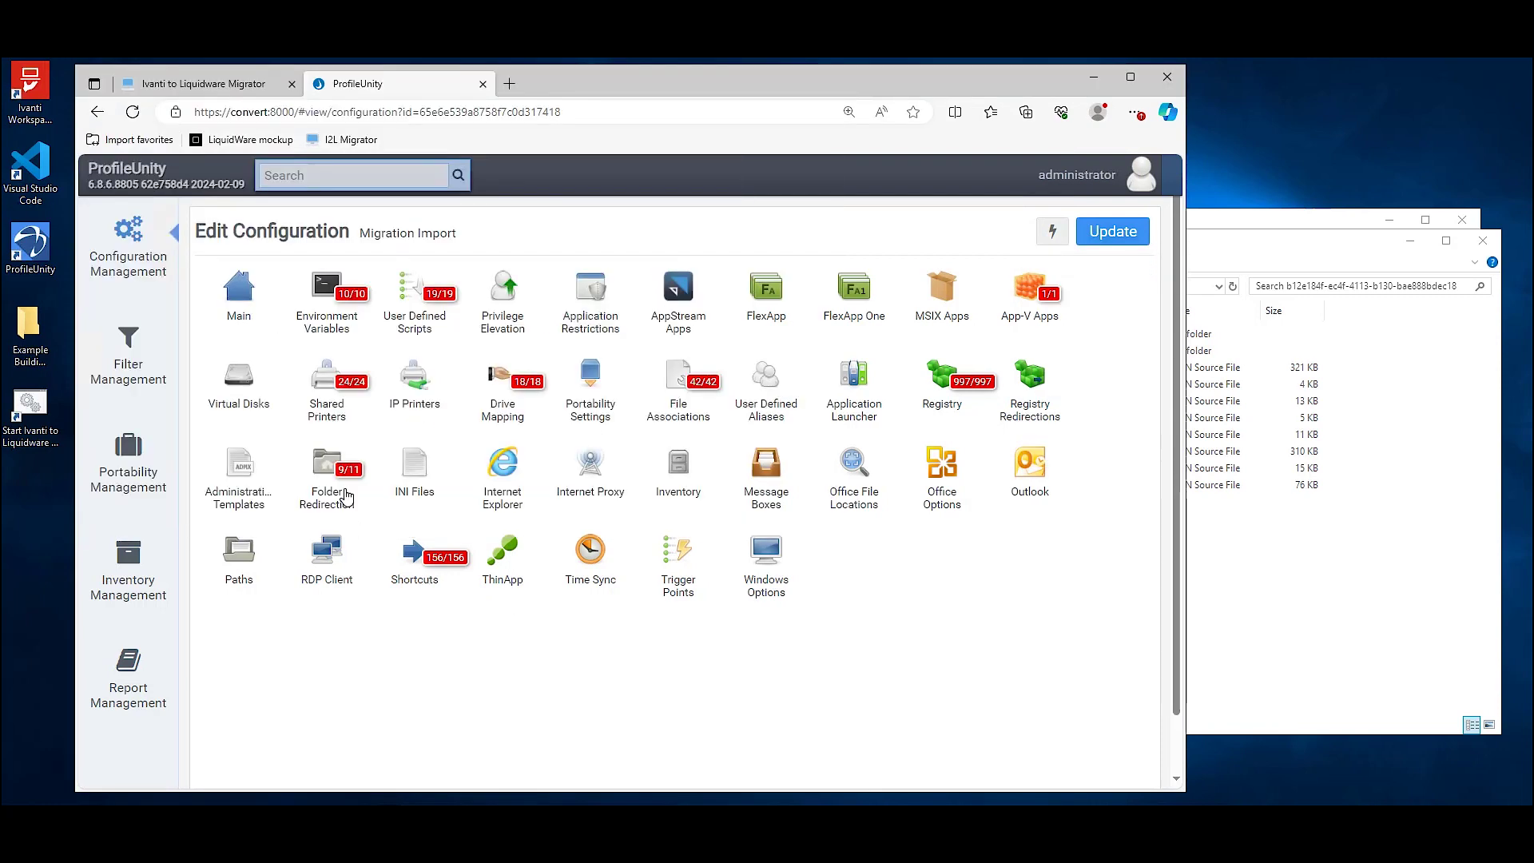
{"action": "left_click", "coordinate": [1053, 231]}
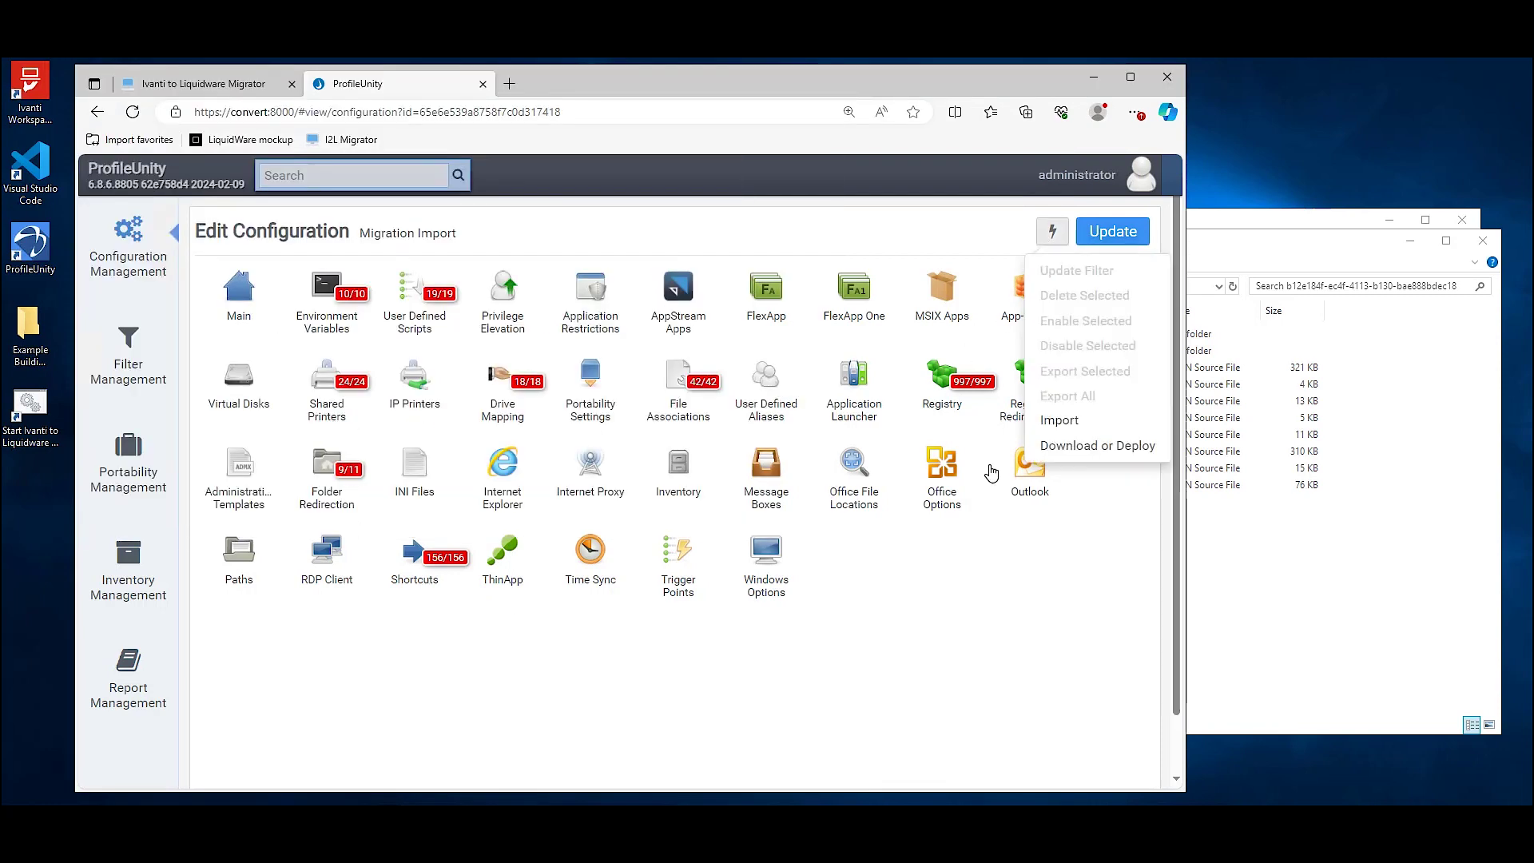
{"action": "left_click", "coordinate": [1060, 422]}
{"action": "left_click", "coordinate": [290, 327]}
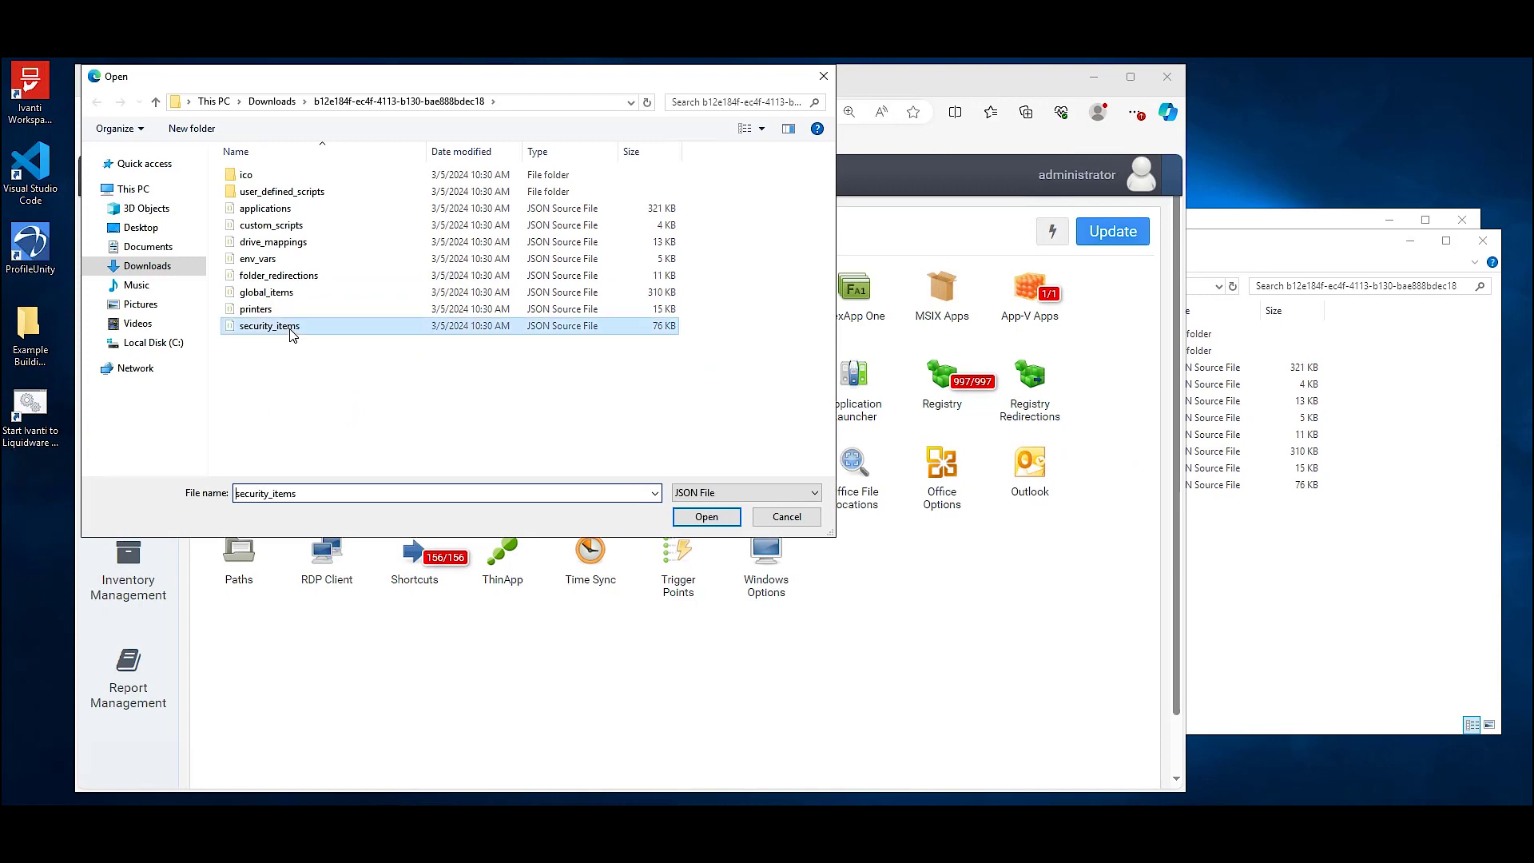
{"action": "double_click", "coordinate": [290, 326]}
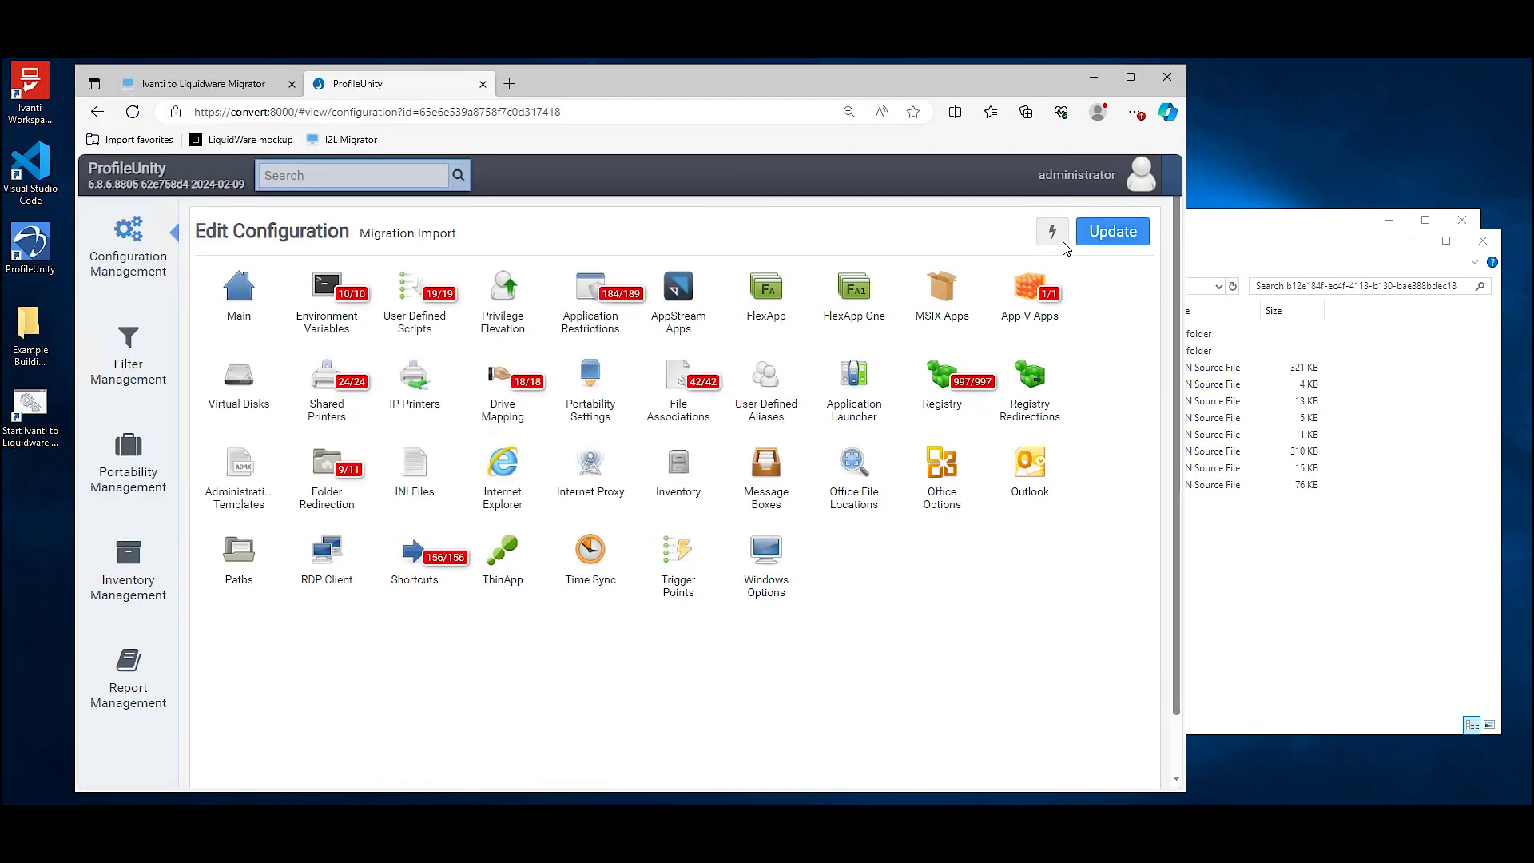
{"action": "left_click", "coordinate": [1102, 234]}
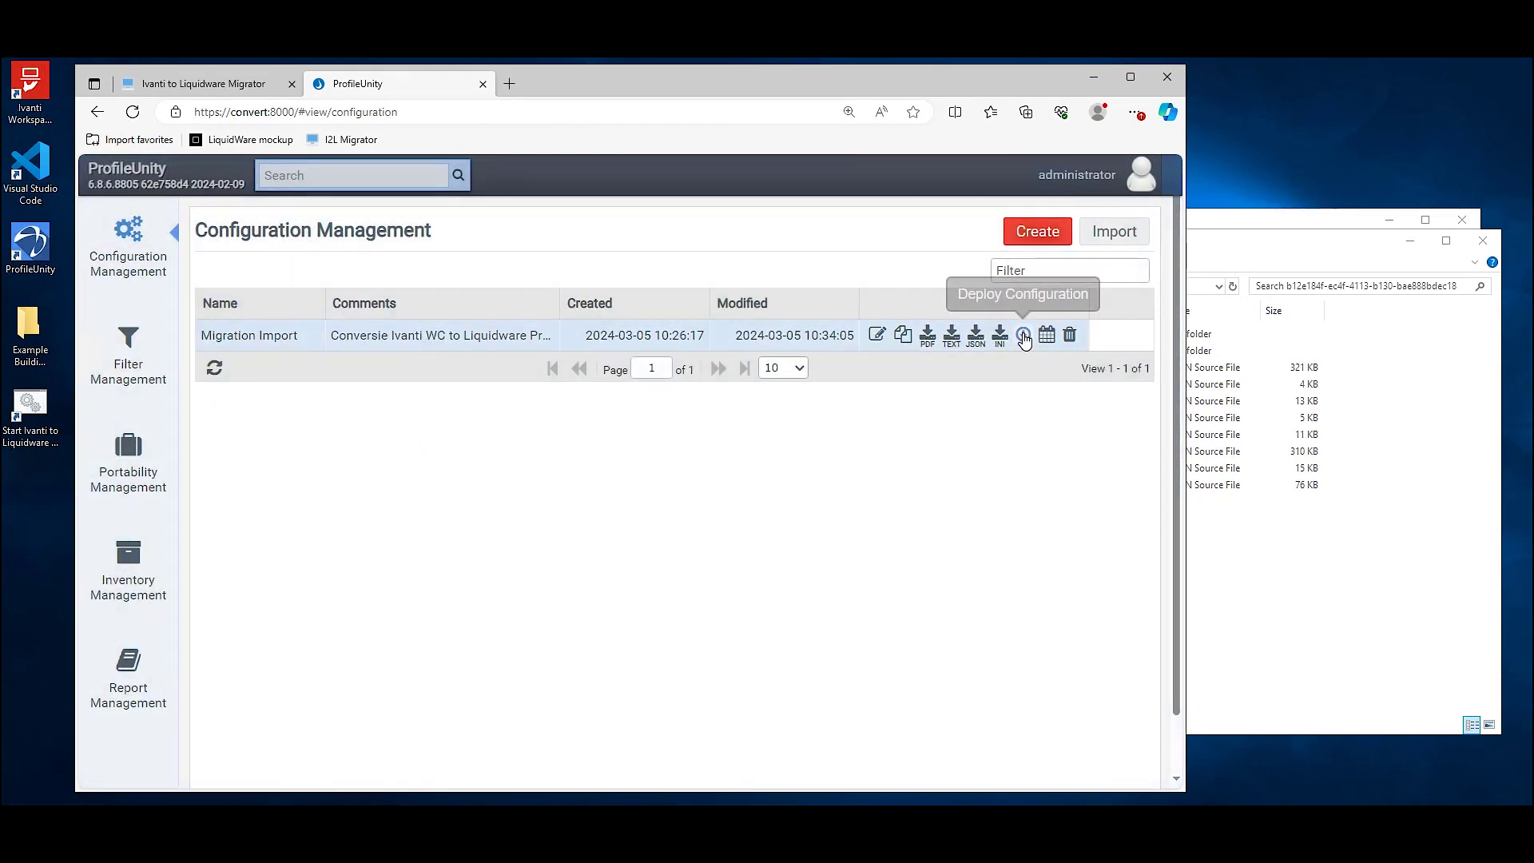
{"action": "left_click_drag", "start_coordinate": [927, 336], "coordinate": [892, 391]}
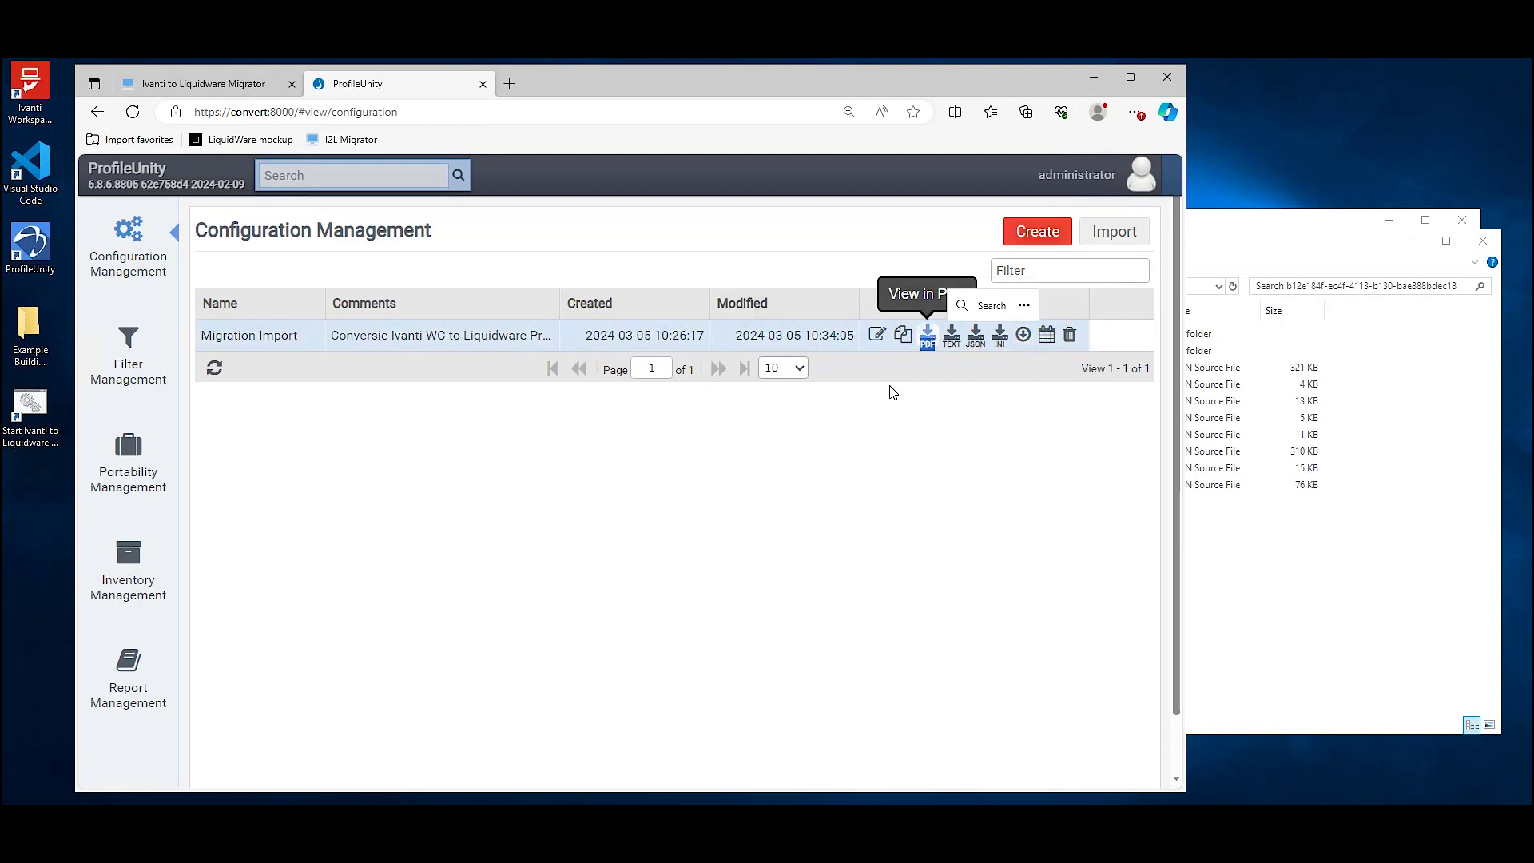
{"action": "left_click", "coordinate": [826, 438]}
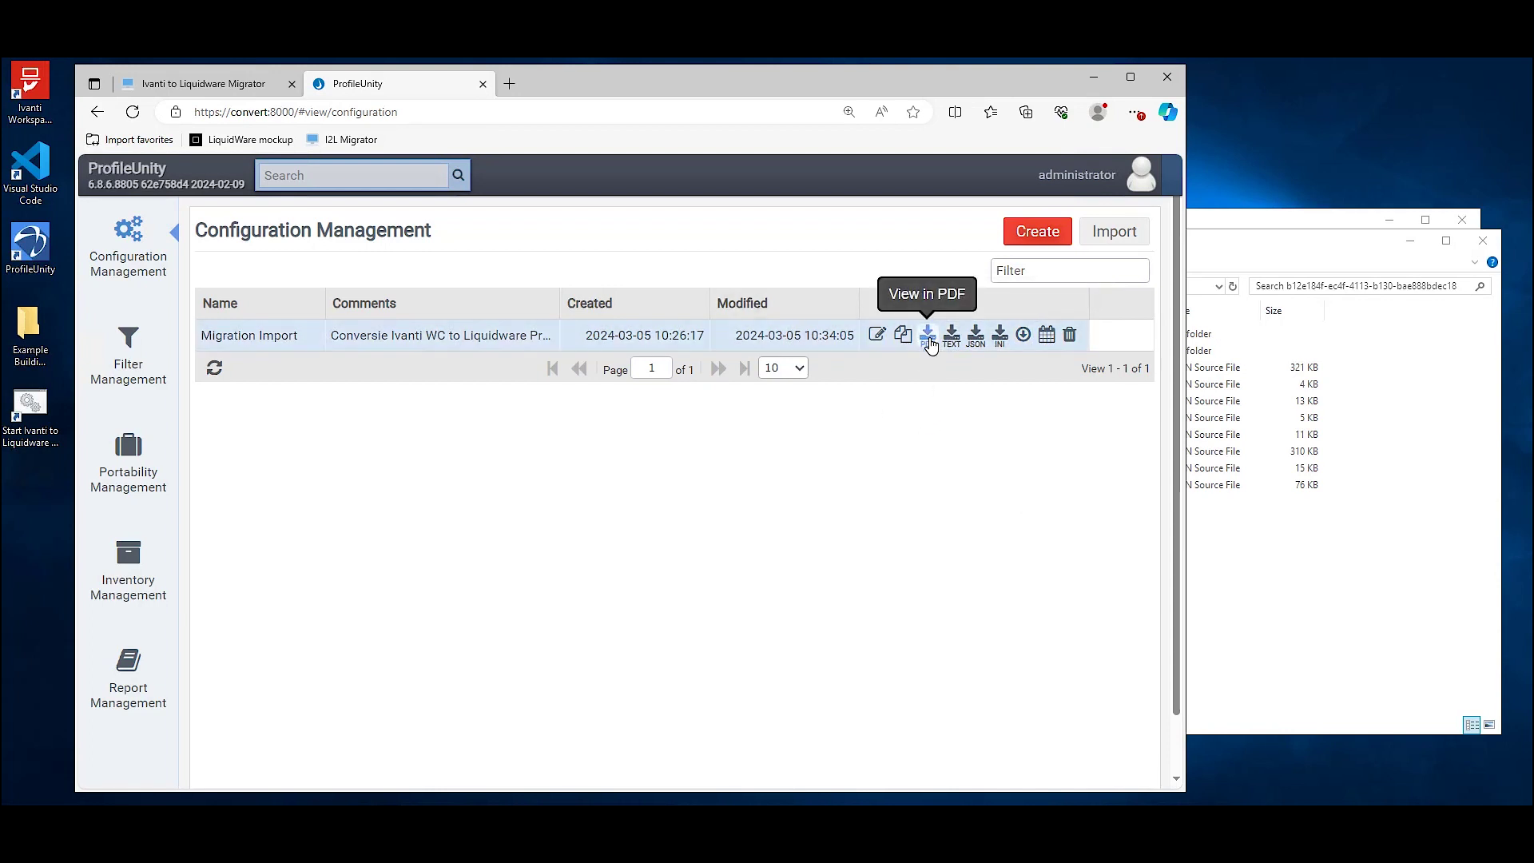
{"action": "left_click", "coordinate": [283, 336]}
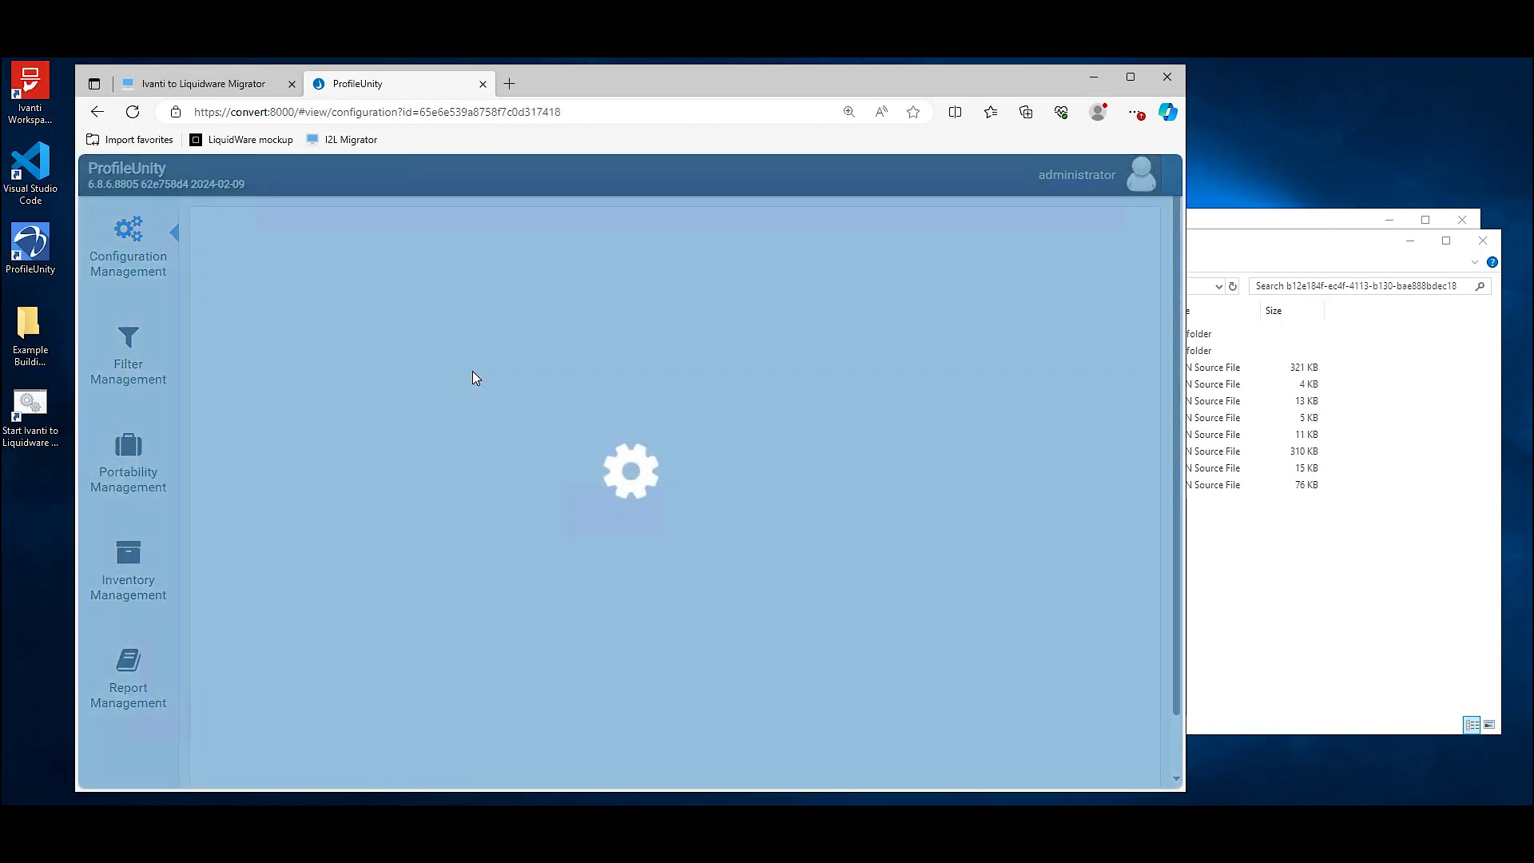